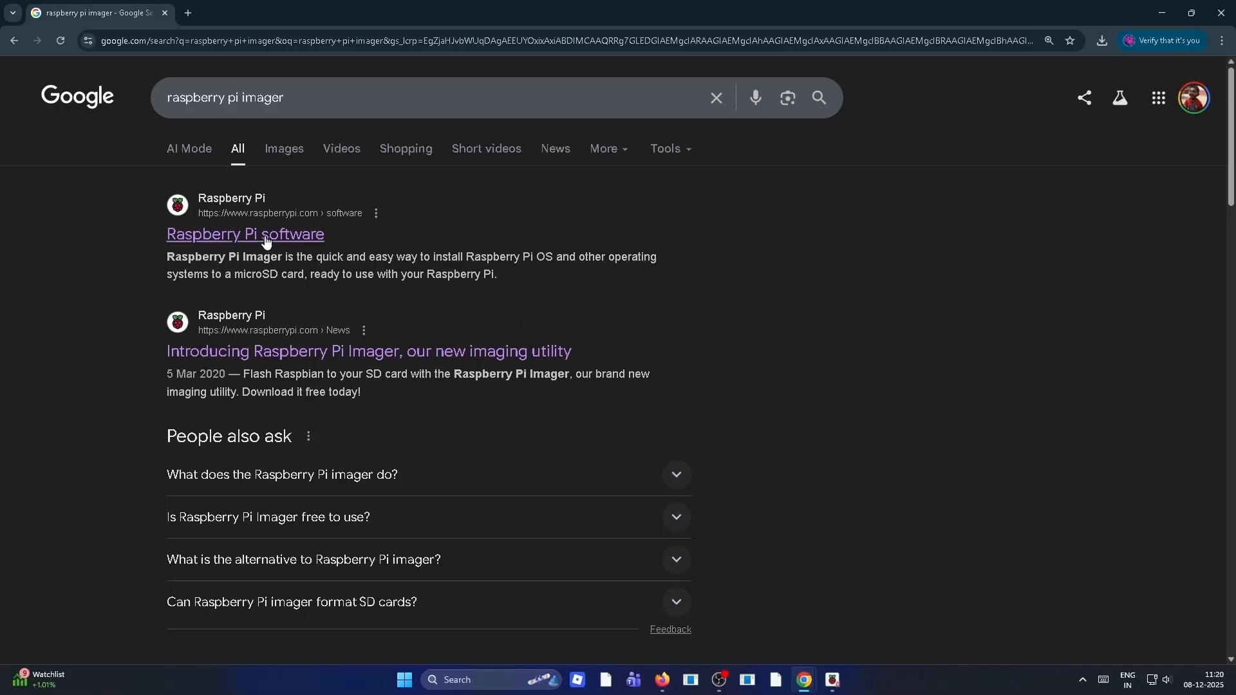
Step: Open the Raspberry Pi software page from the search results and download the Raspberry Pi Imager for Windows
left_click(259, 246)
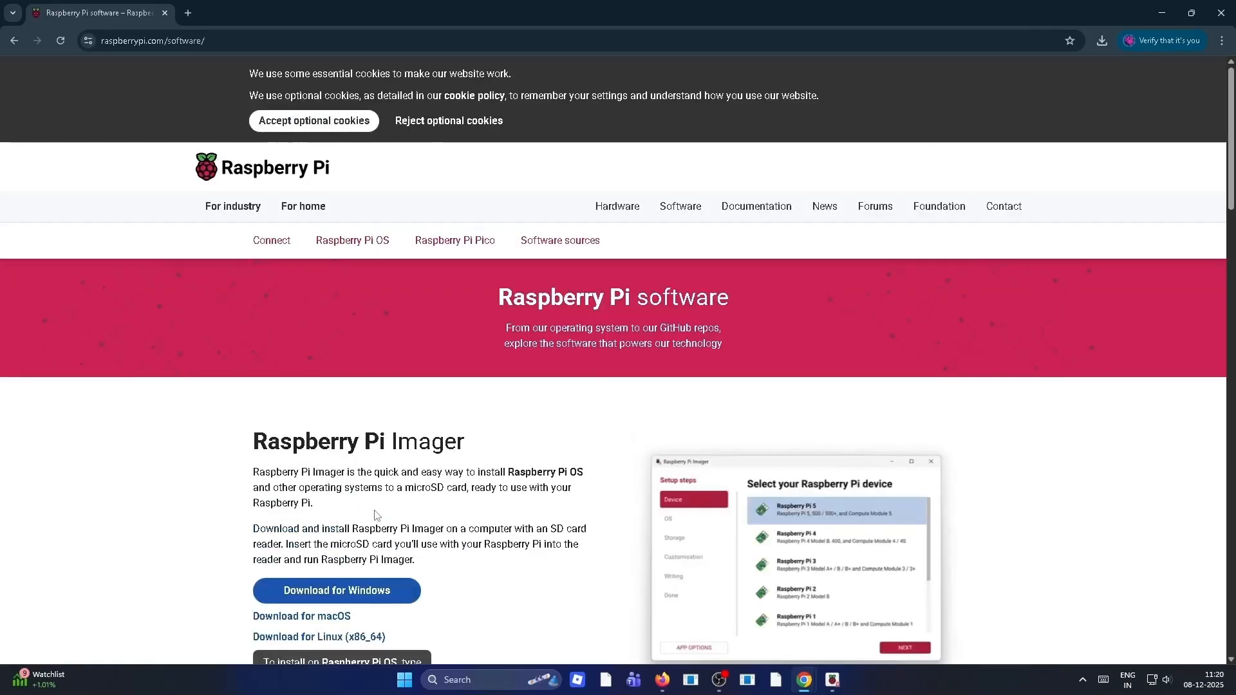
scroll(375, 514, "down", 2)
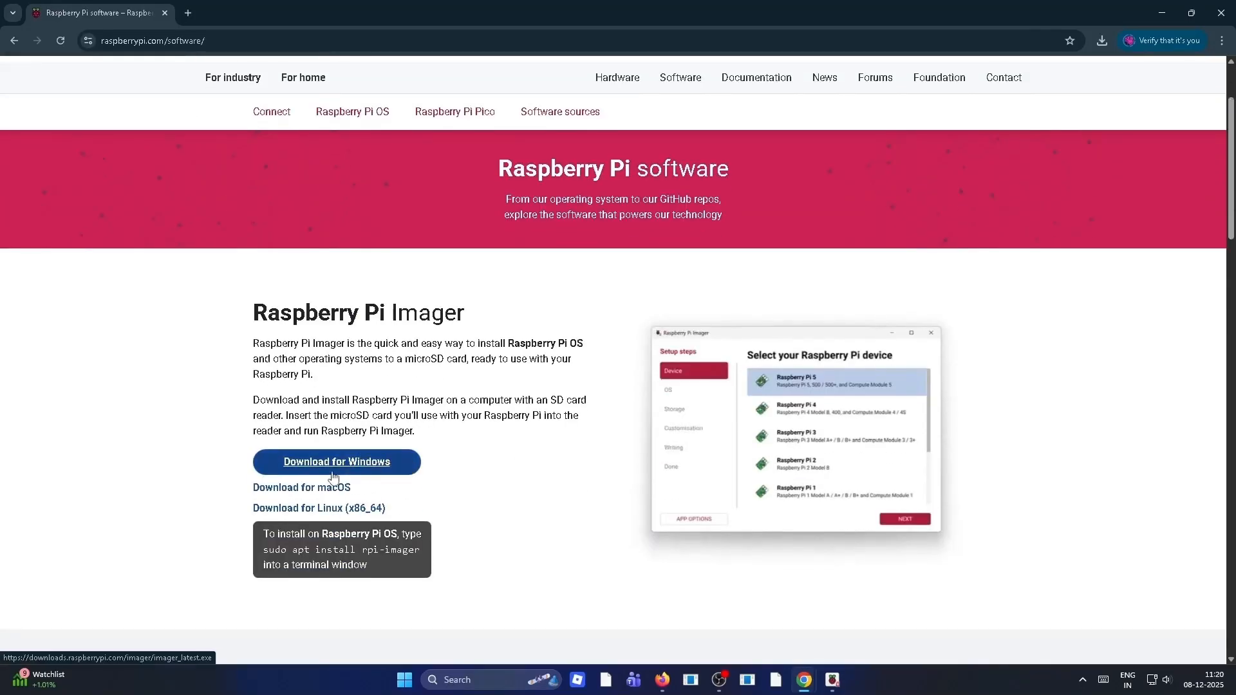
left_click(340, 470)
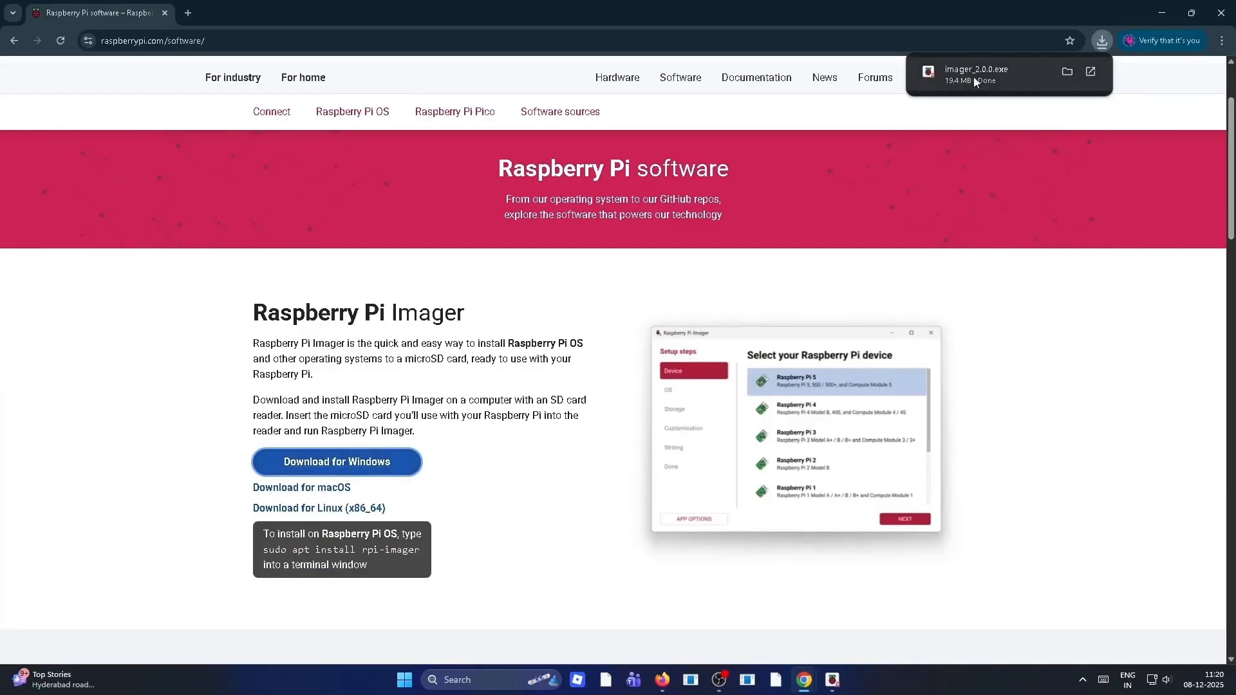
Step: Minimise the browser and launch the downloaded Raspberry Pi Imager installer
left_click(1191, 13)
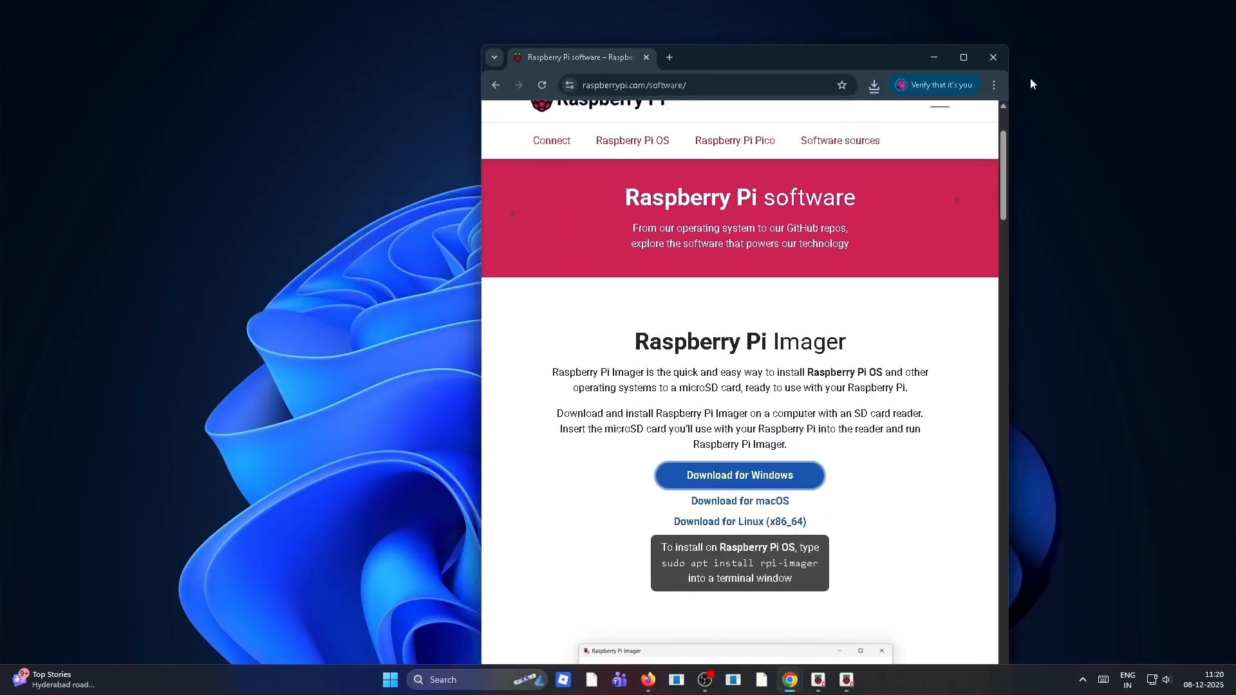
left_click(934, 56)
left_click(638, 372)
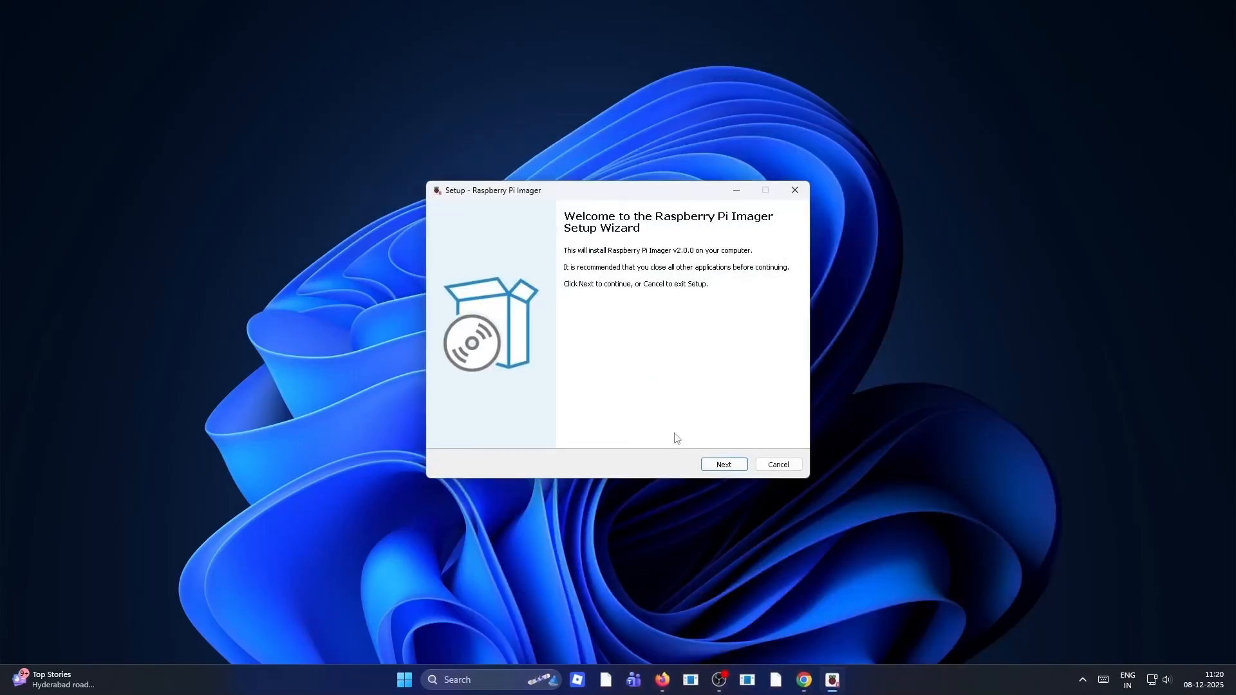
Step: Start the setup wizard and accept the licence agreement
left_click(717, 466)
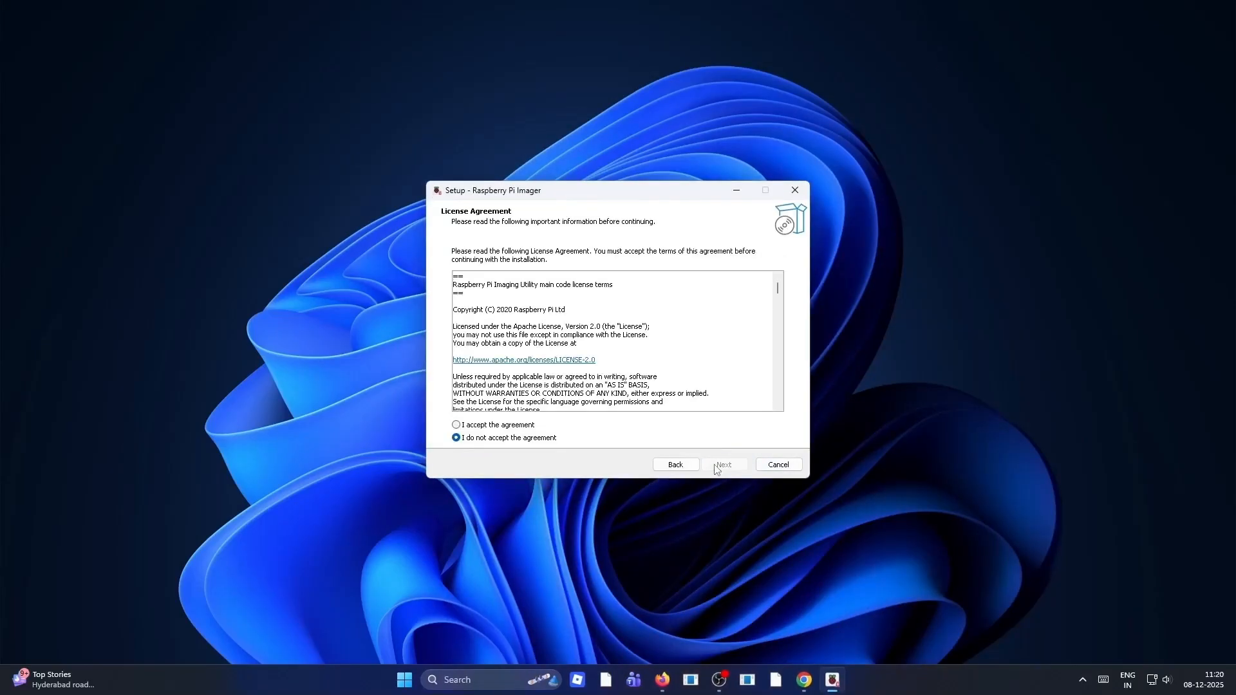
left_click(456, 425)
left_click(725, 465)
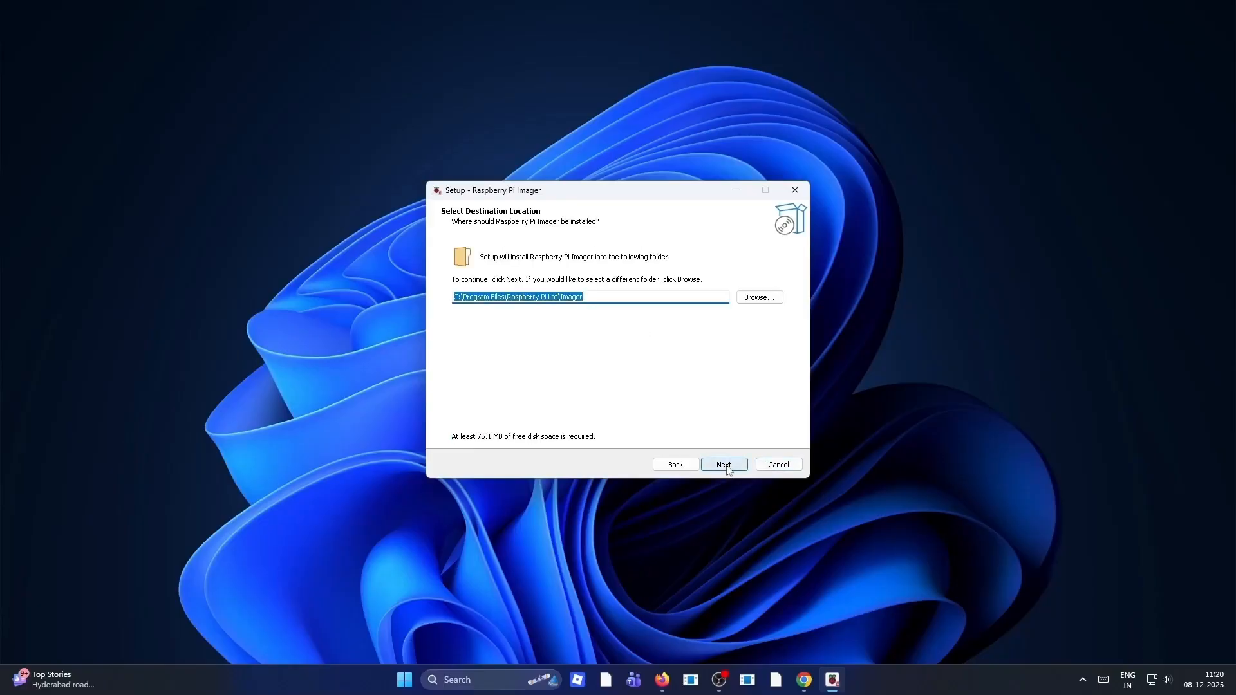
Step: Install into the existing C:\Program Files\Raspberry Pi Ltd\Imager folder and finish setup with Launch Raspberry Pi Imager enabled
left_click(726, 466)
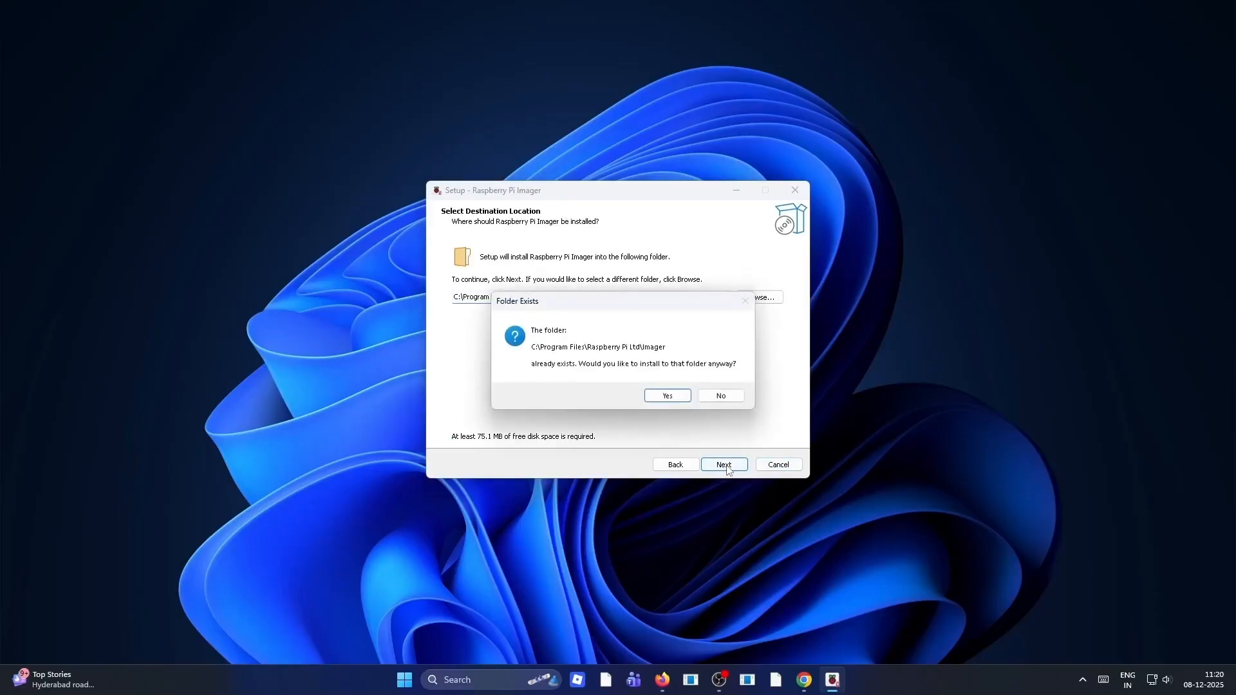
left_click(675, 399)
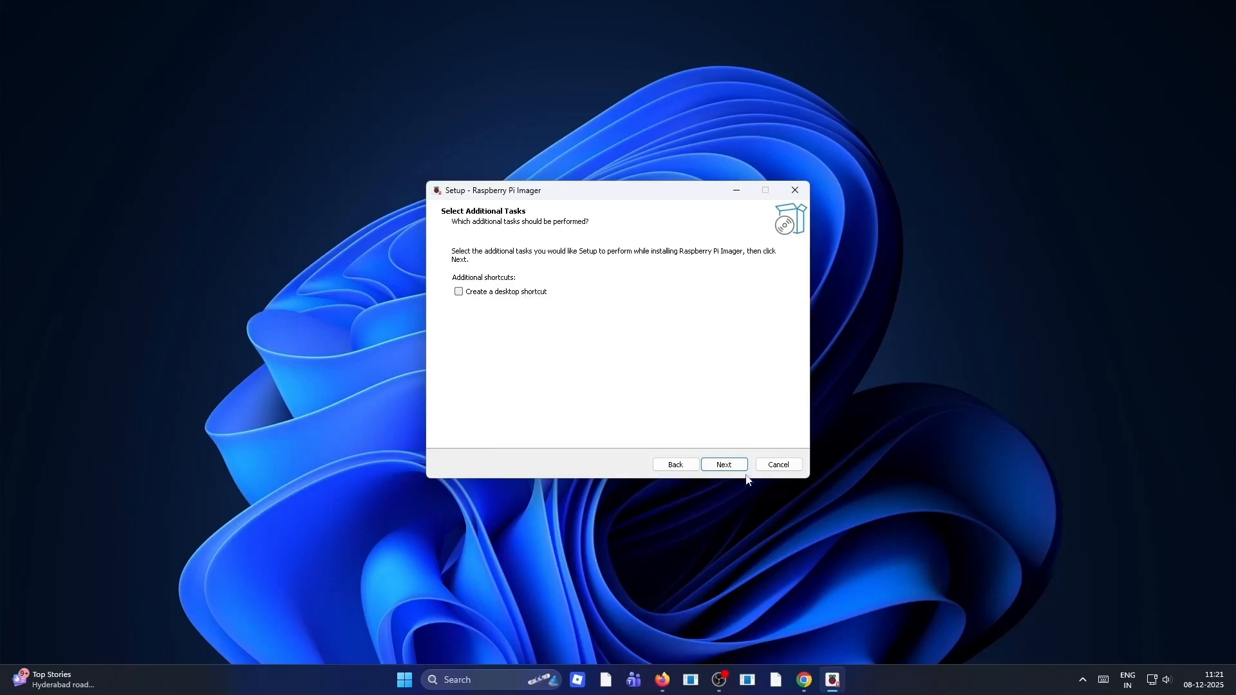
left_click(727, 465)
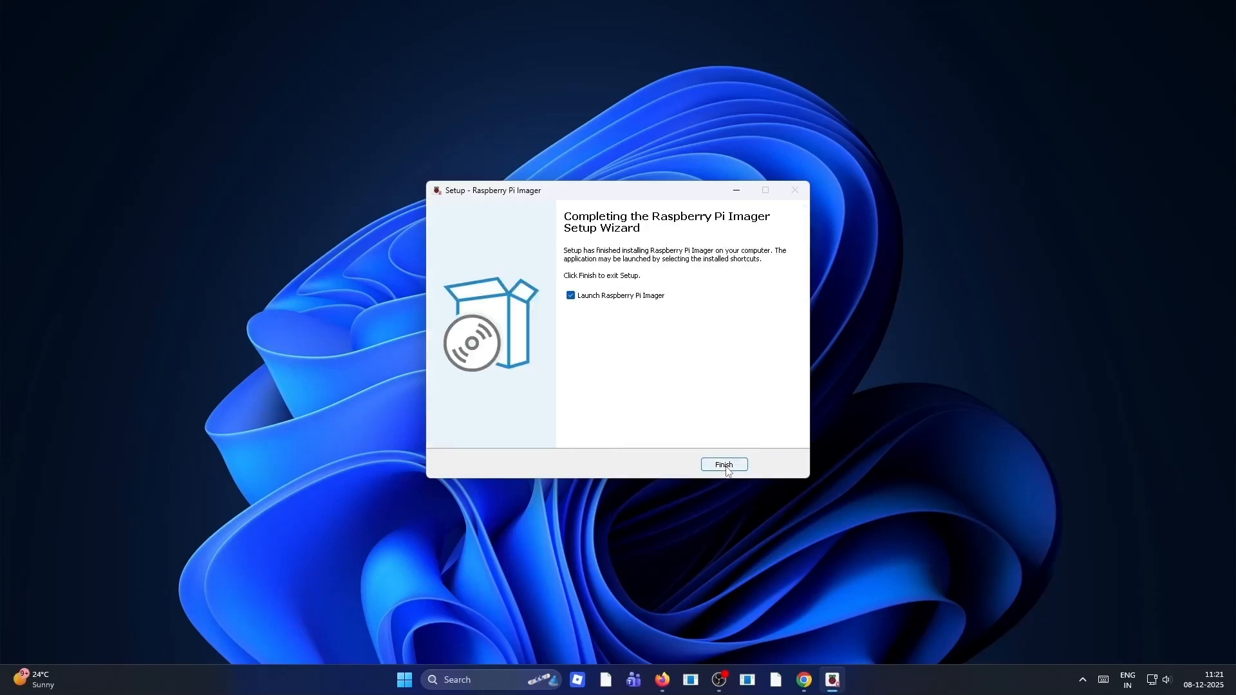
left_click(738, 467)
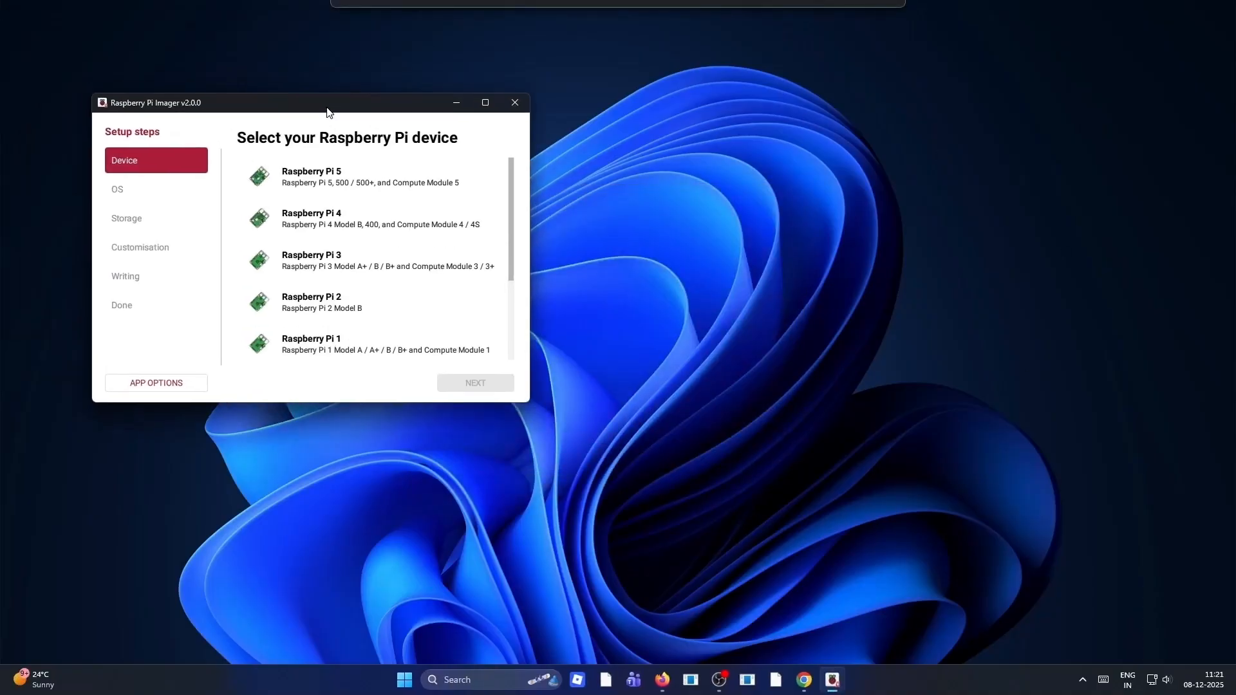
Step: Choose Raspberry Pi 5 as the device and Raspberry Pi OS (64-bit) as the operating system
left_click(377, 178)
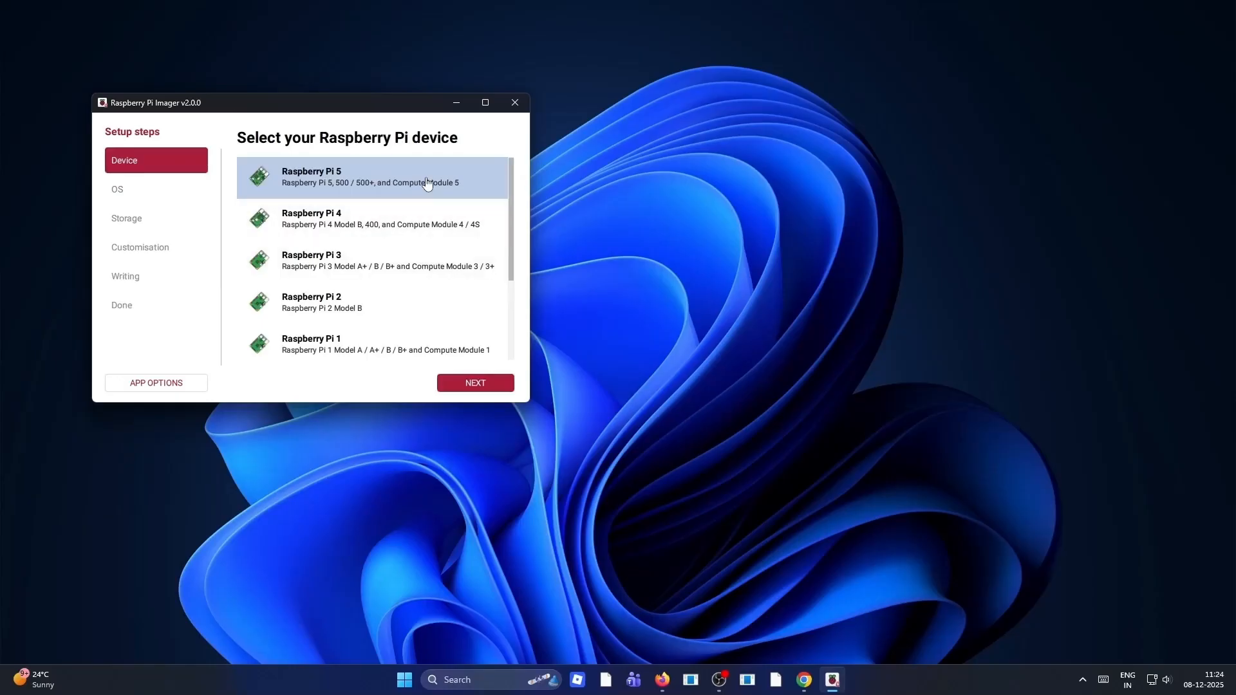
left_click(490, 388)
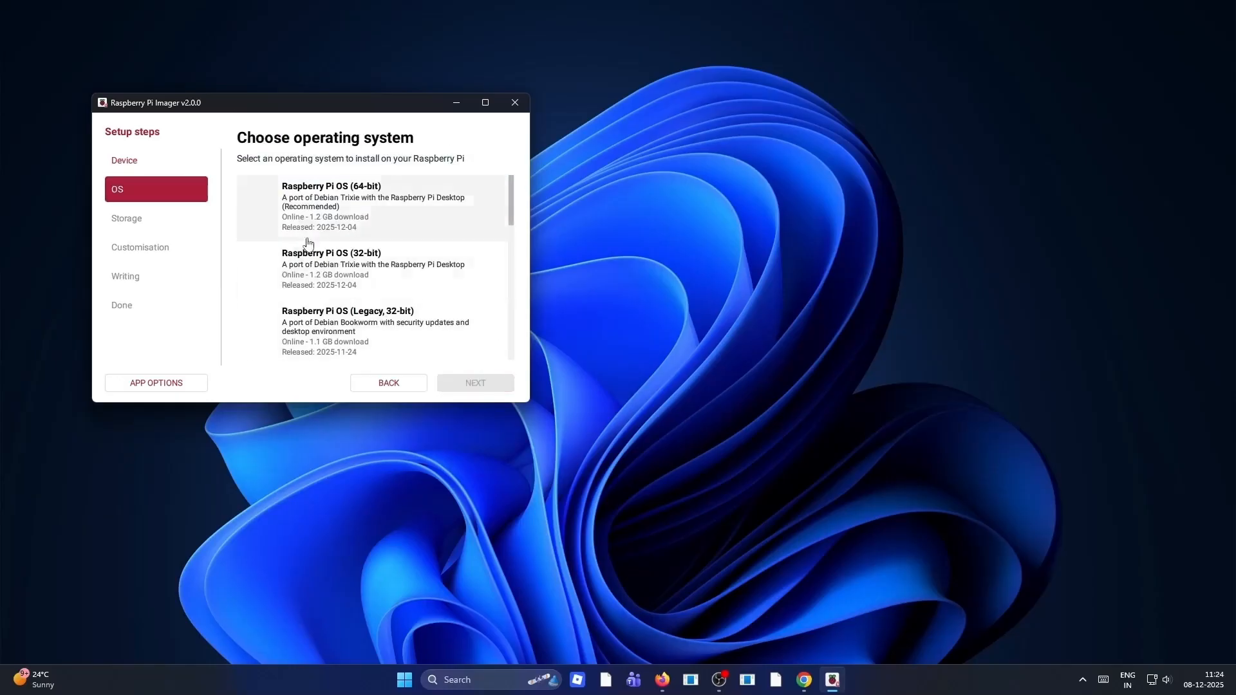
left_click(419, 201)
left_click(470, 383)
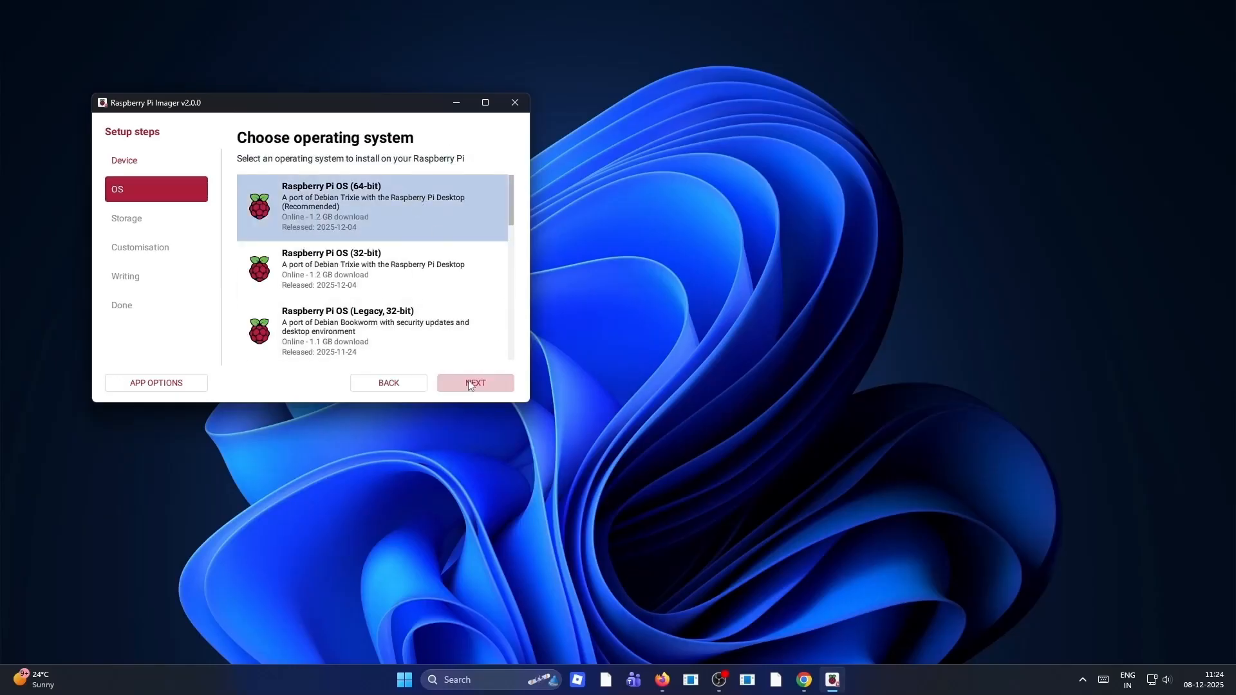
Step: Dismiss the drive import prompt, select the MXT-USB Storage Device USB Device as storage, and continue
left_click_drag(528, 402, 717, 493)
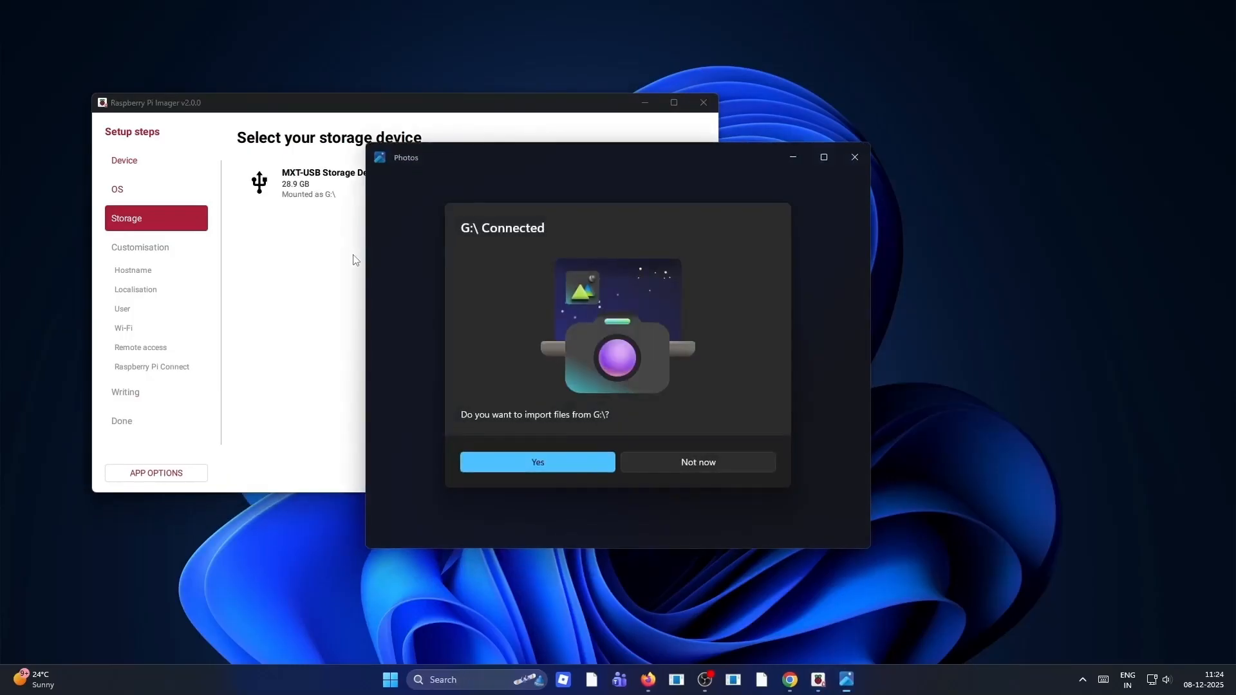
left_click(860, 160)
left_click(313, 179)
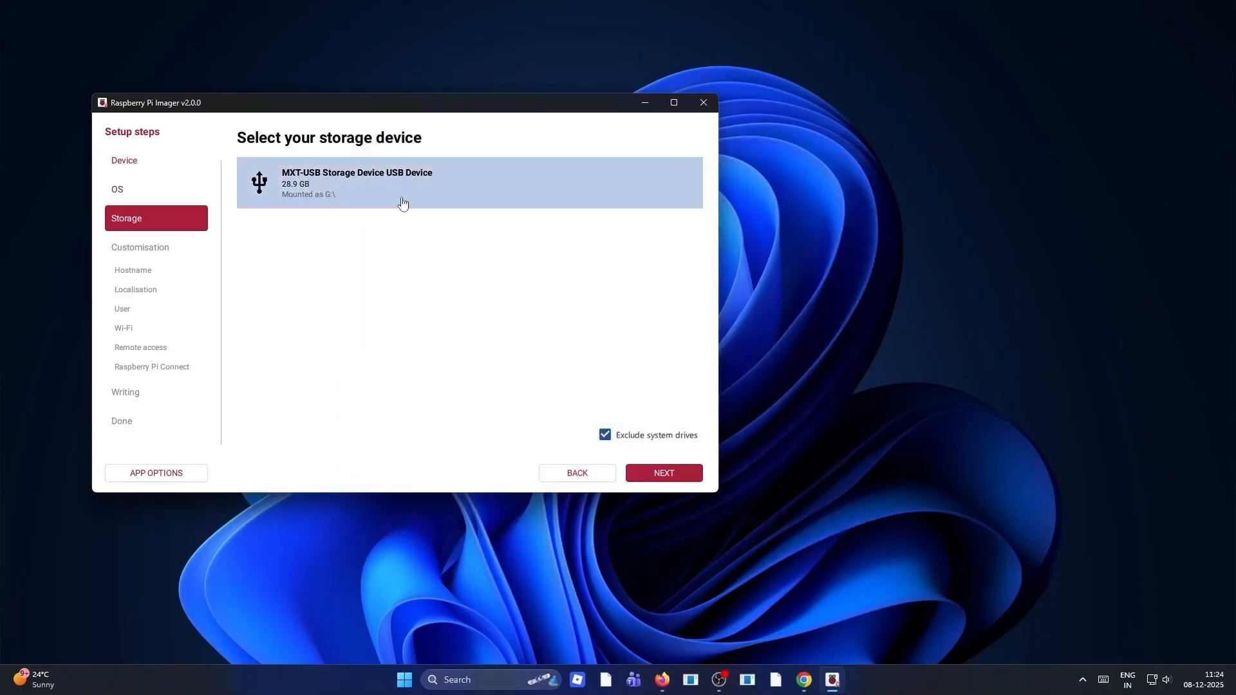
left_click(661, 471)
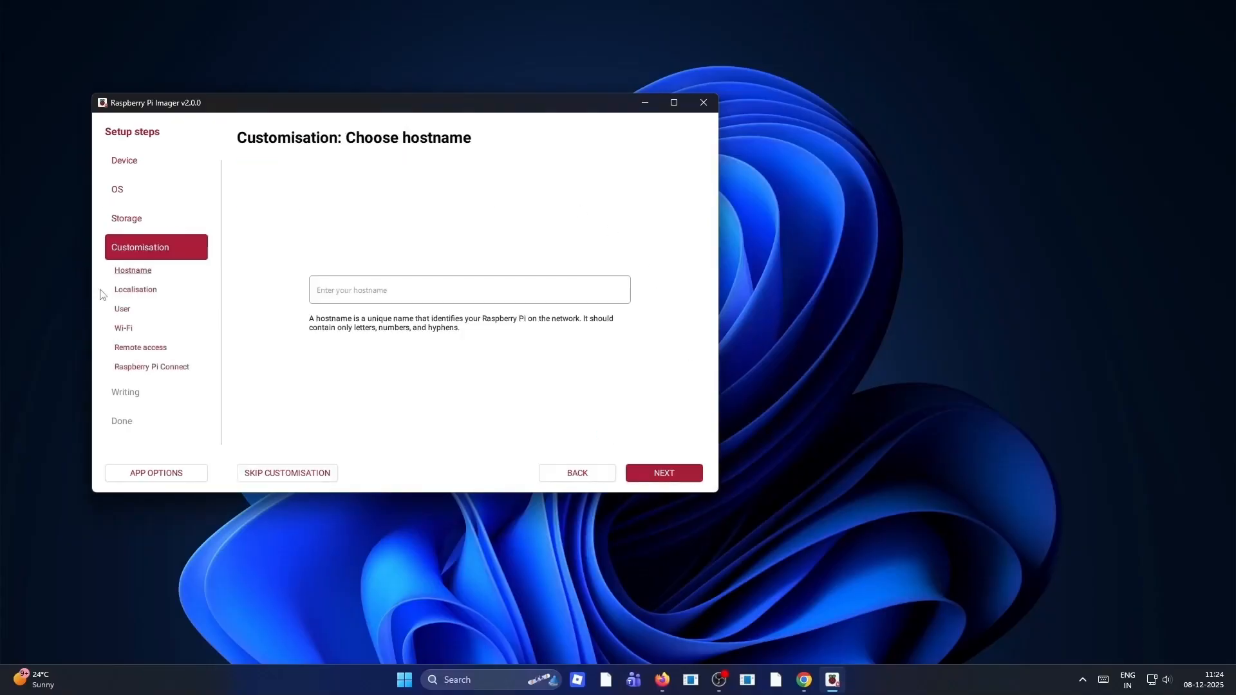
Step: Set the hostname to pi5 and continue
left_click(407, 288)
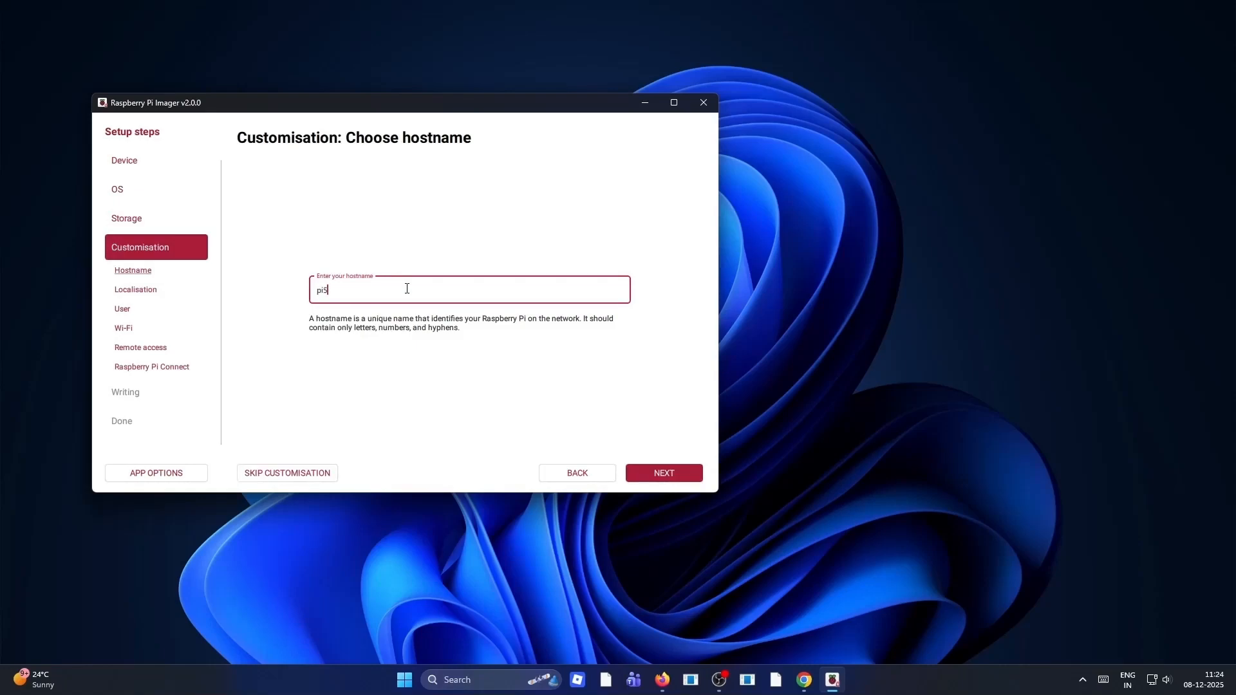
left_click(683, 472)
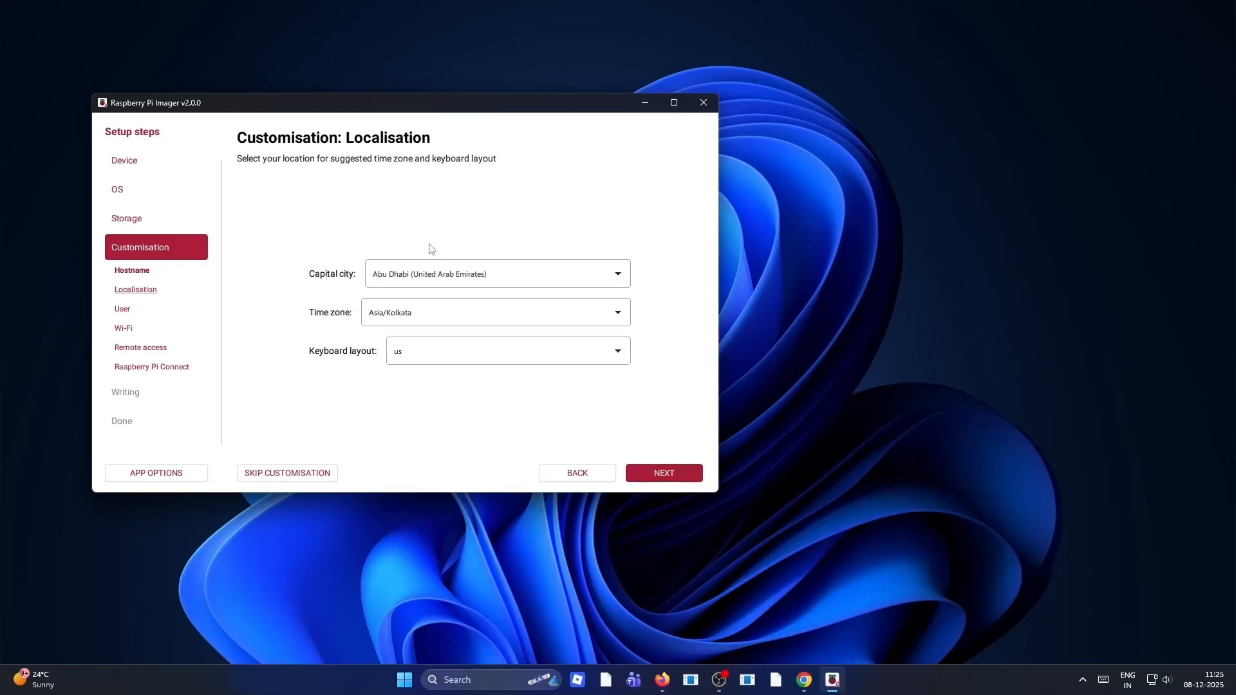
Step: Set the capital city to New Delhi (India) for localisation and continue
left_click(428, 278)
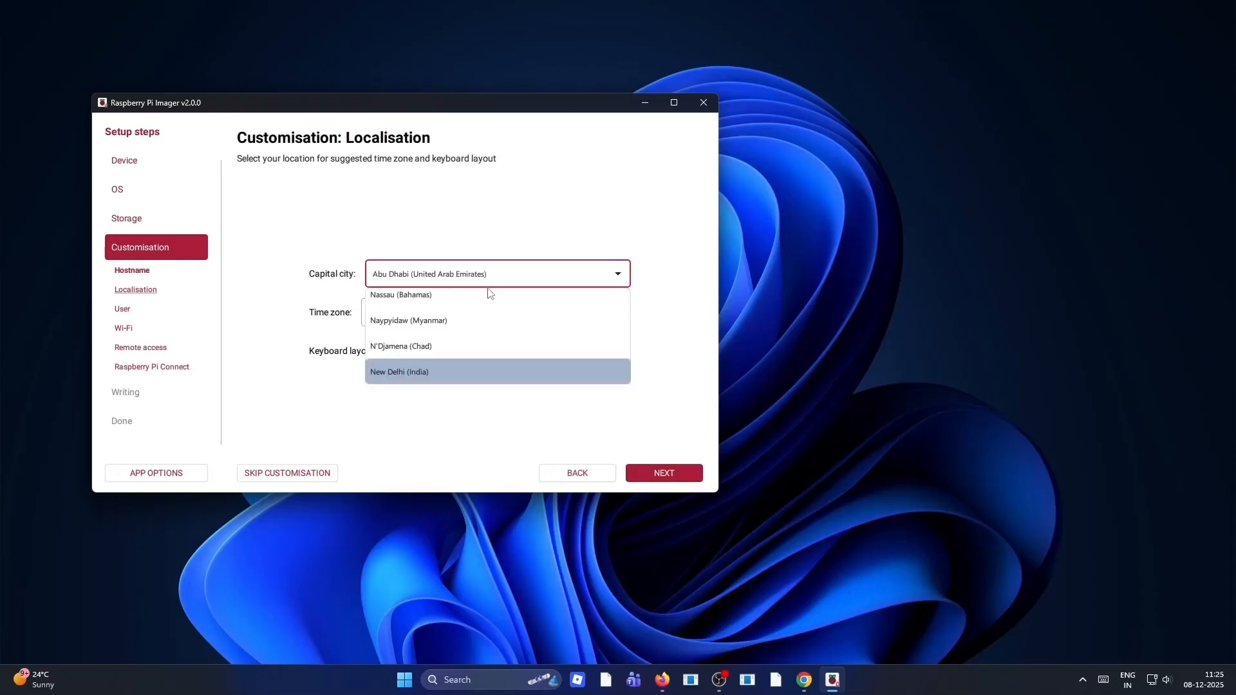
left_click(417, 369)
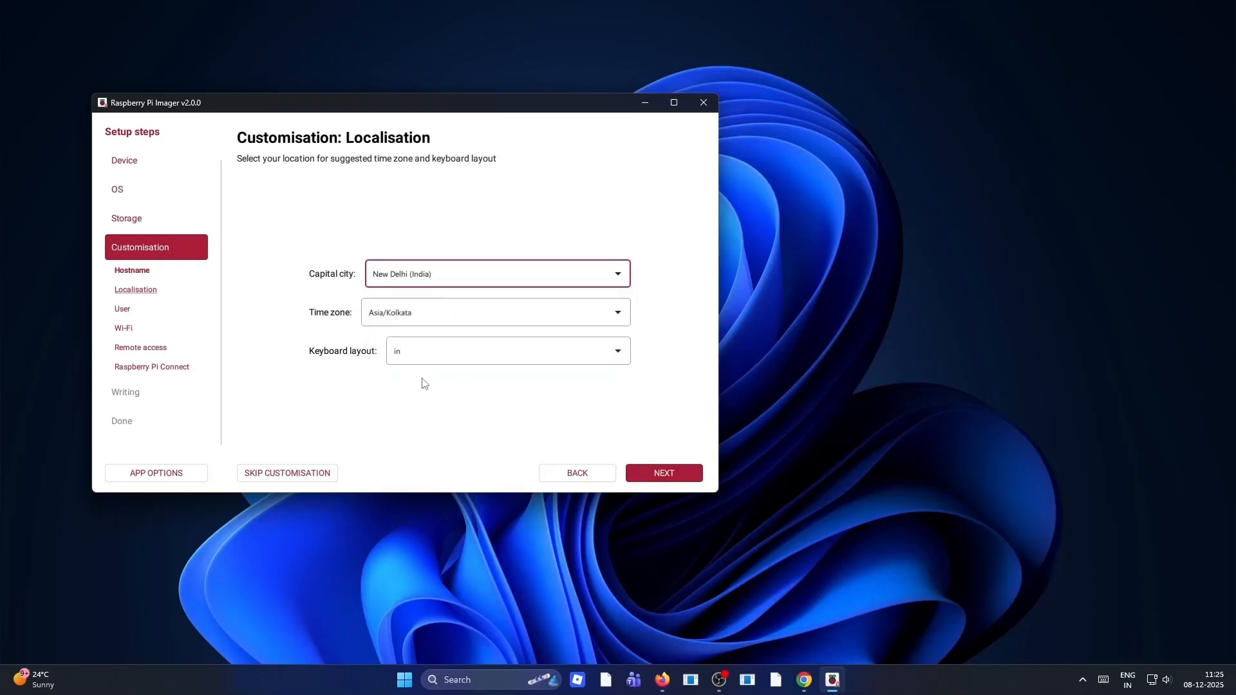
left_click(684, 473)
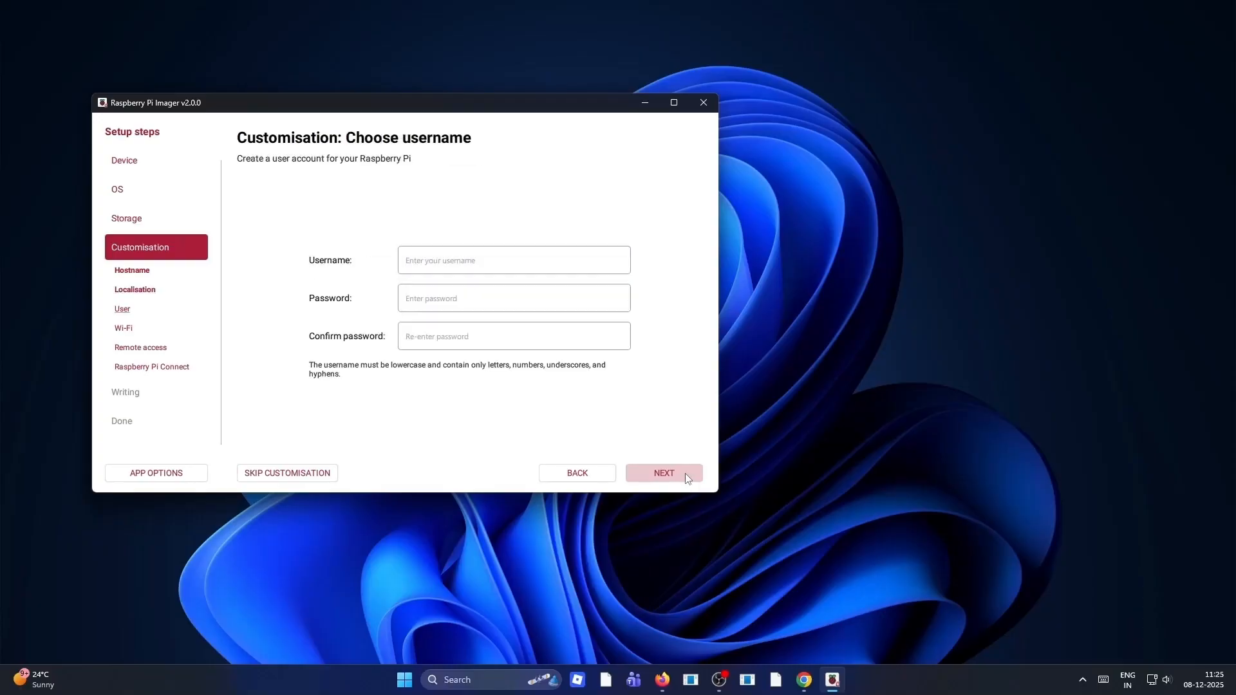
Step: Create the user account by entering a username and the account password twice, then continue
left_click(427, 259)
type("ak")
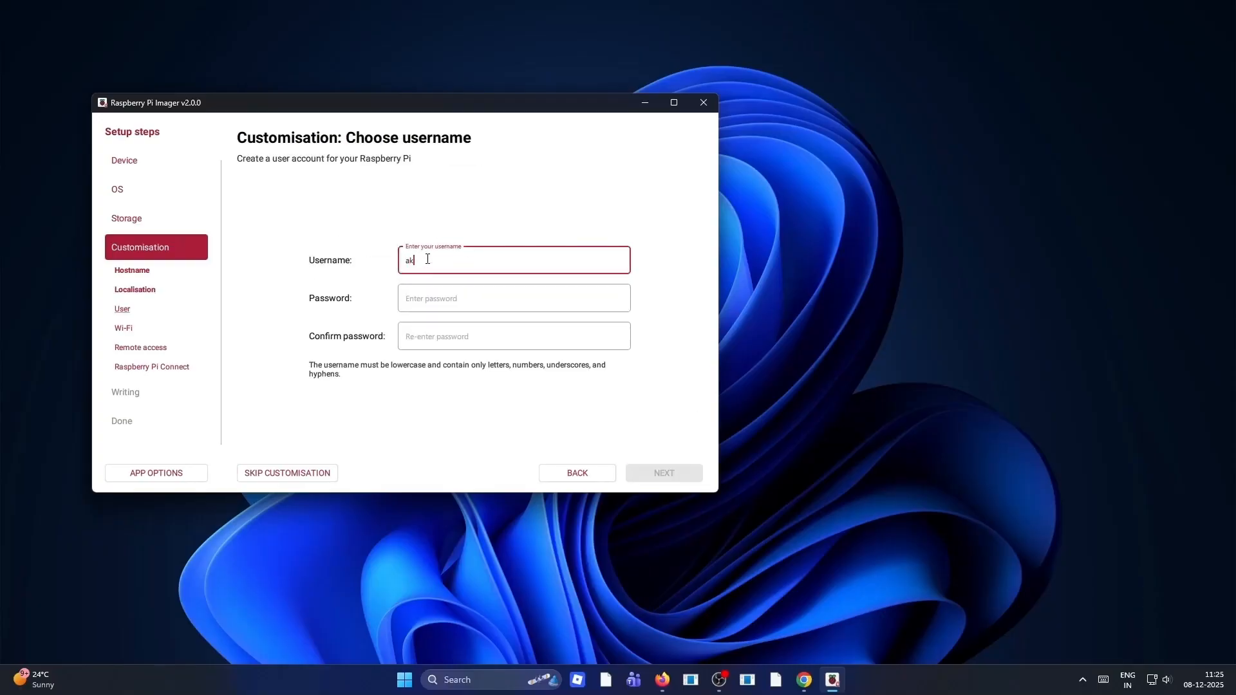
type("p")
left_click(438, 299)
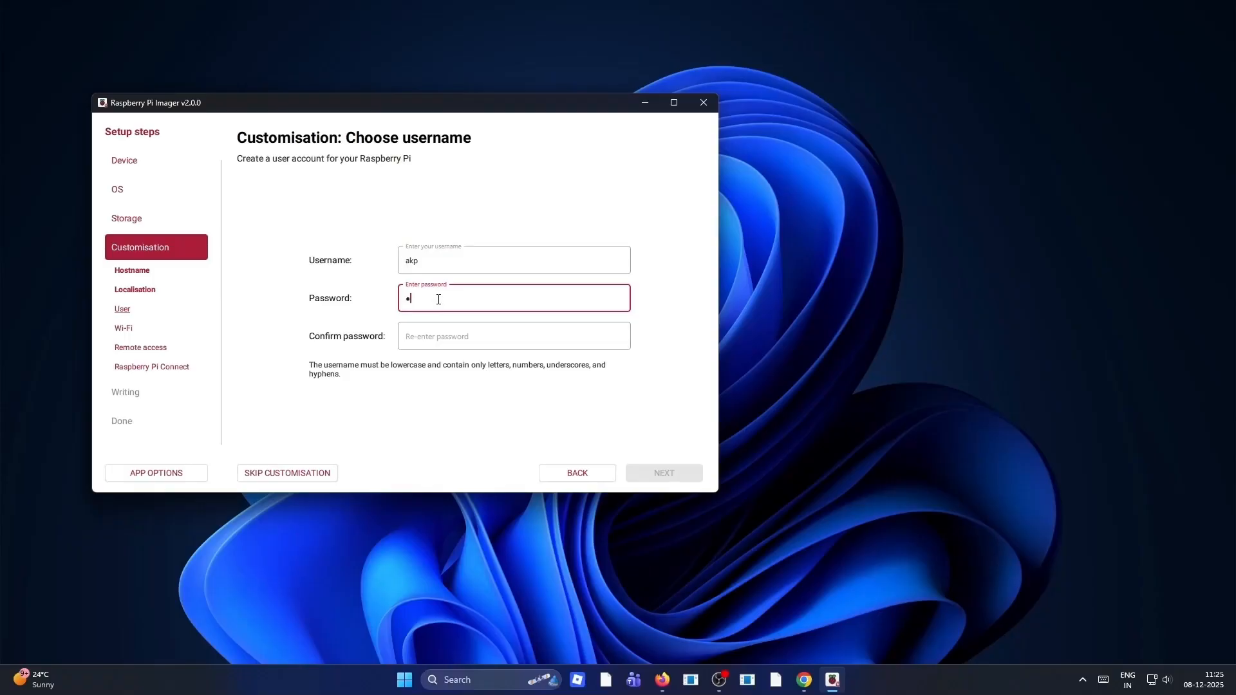
left_click(421, 341)
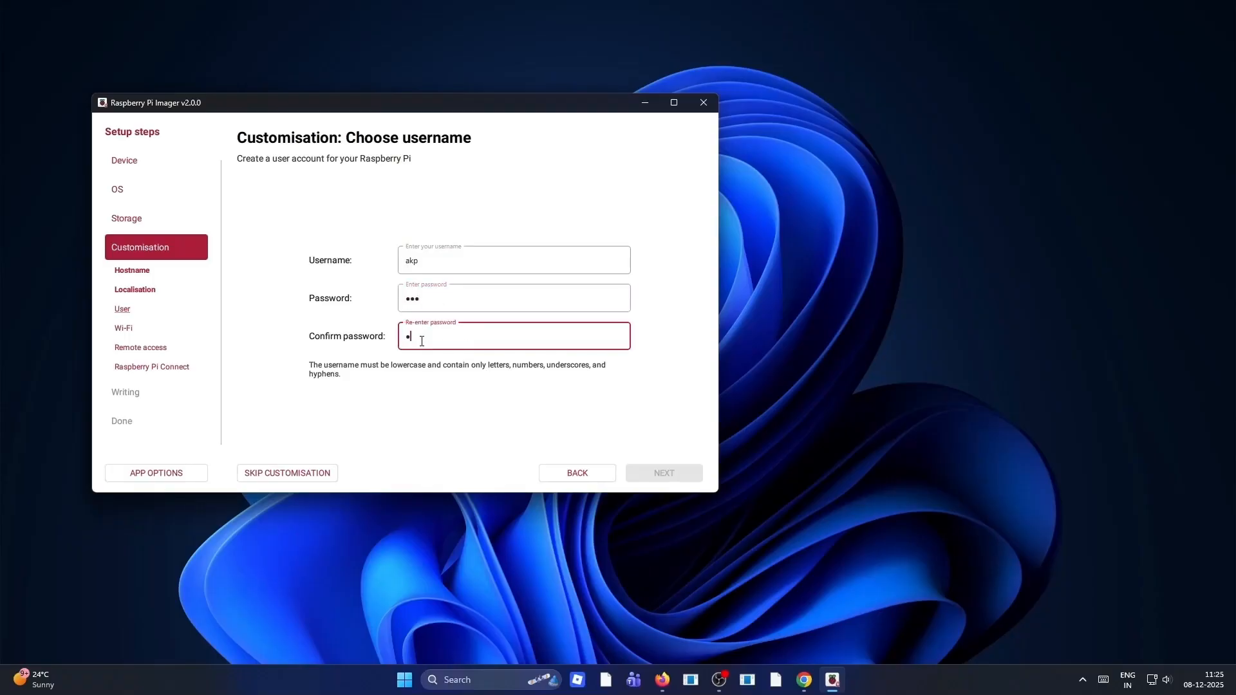
left_click(659, 474)
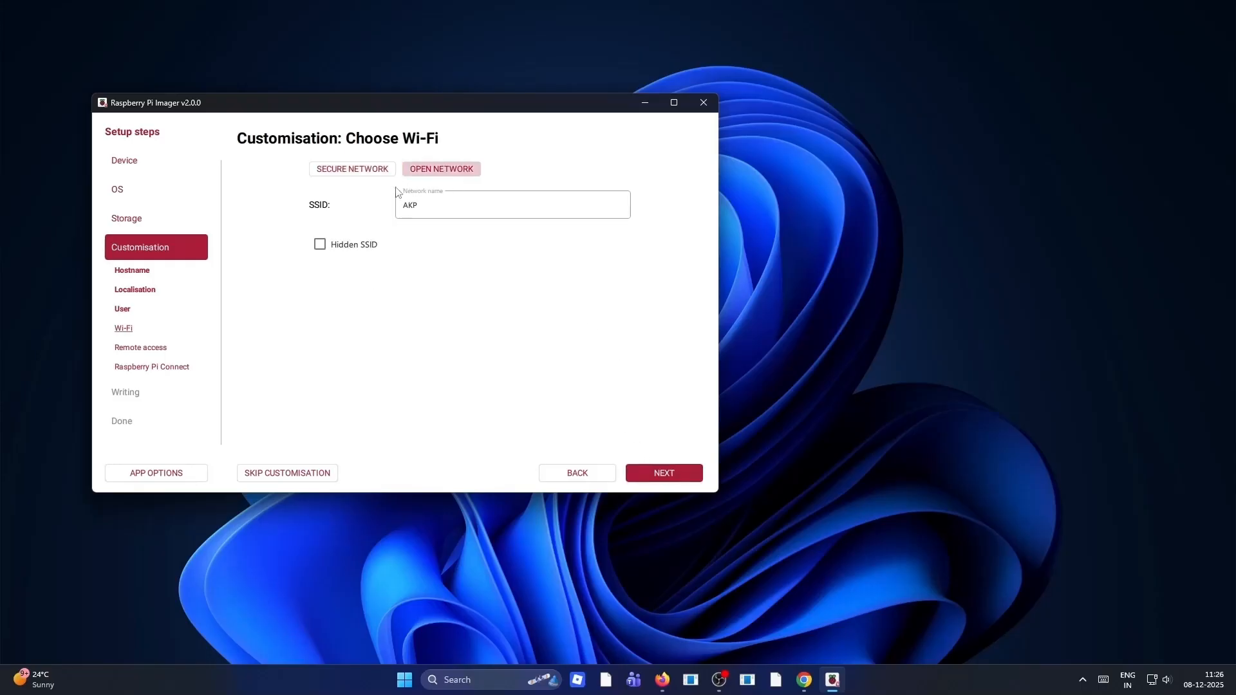
Step: Set the Wi-Fi to a secure network and enter and confirm the network password, then continue
left_click(344, 171)
left_click(443, 237)
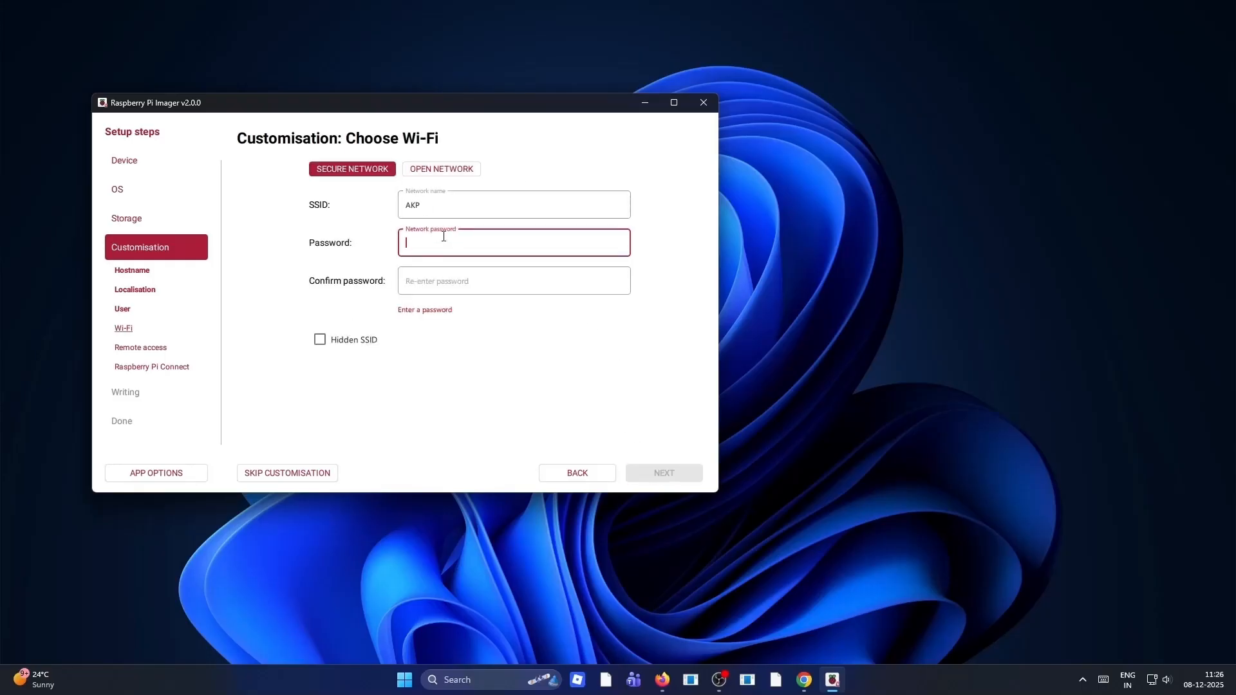
type("ak")
type("•••••••")
left_click(438, 284)
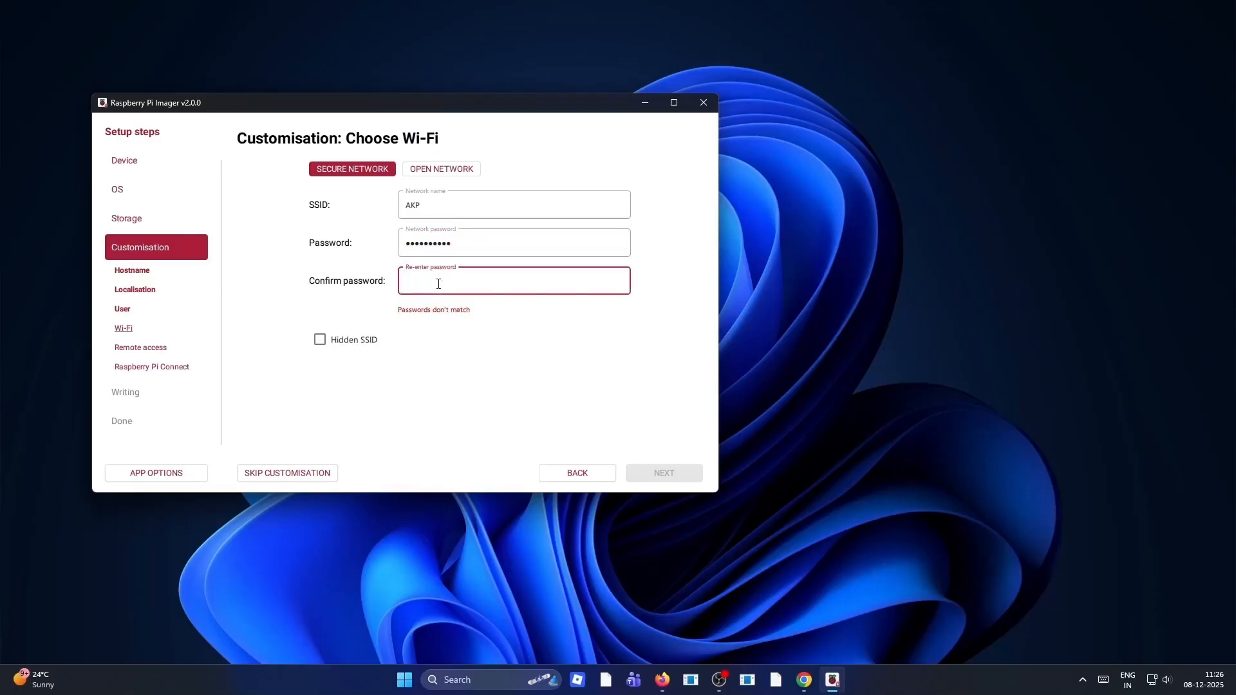
type("••••••••••")
key("Tab")
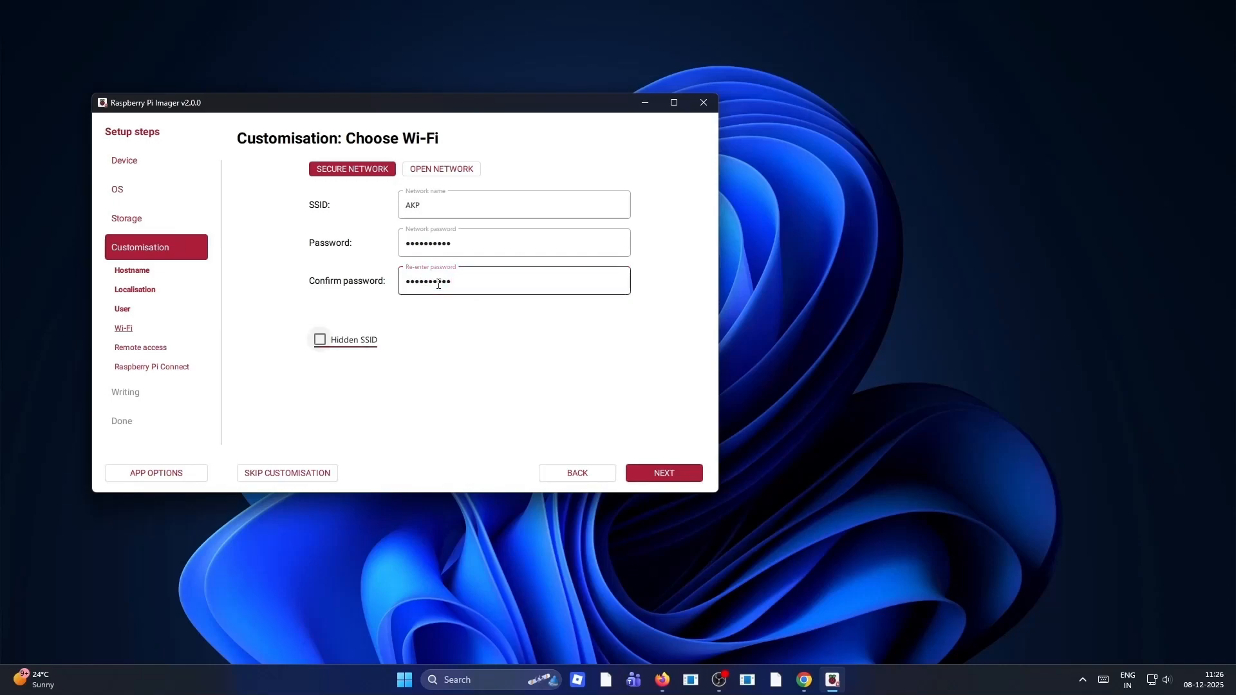
key("Tab")
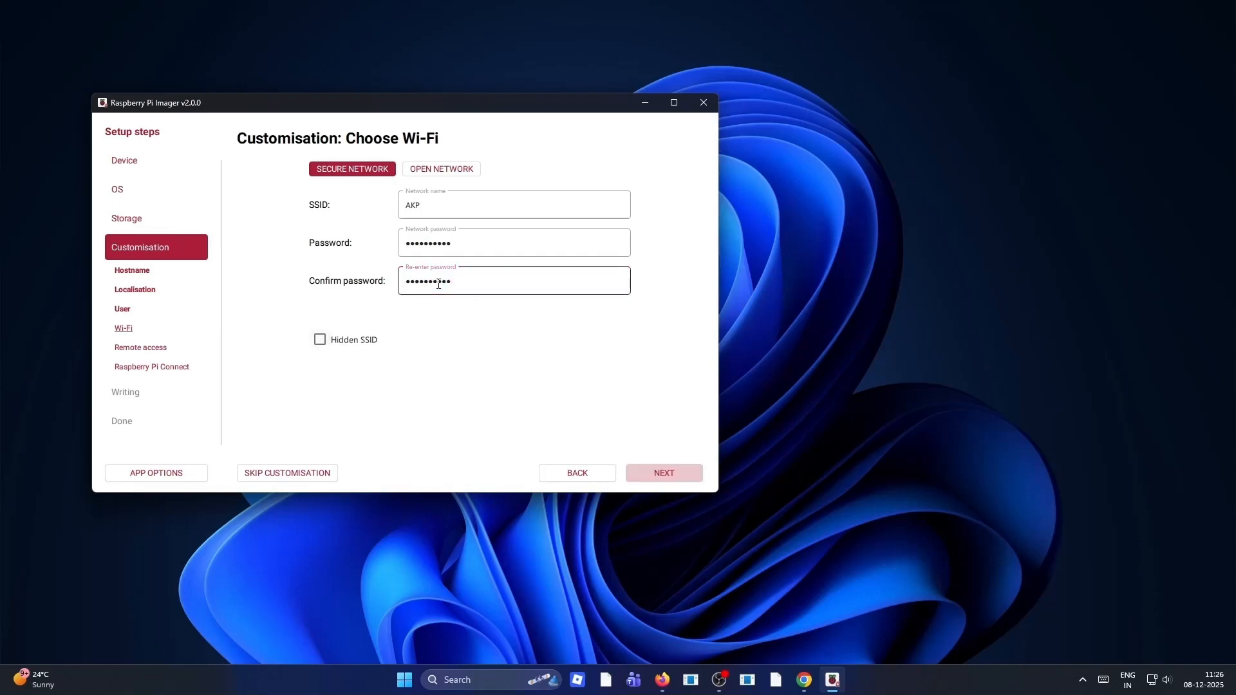
left_click(667, 475)
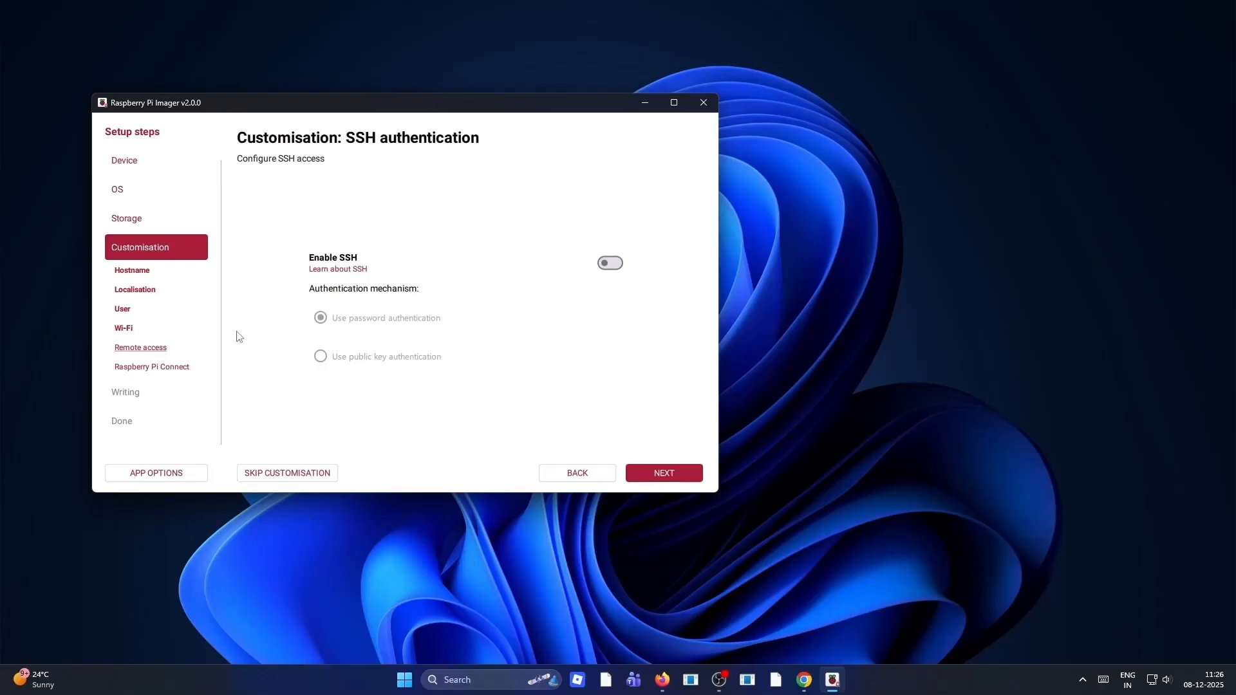
Step: Enable SSH with password authentication and continue
left_click(611, 264)
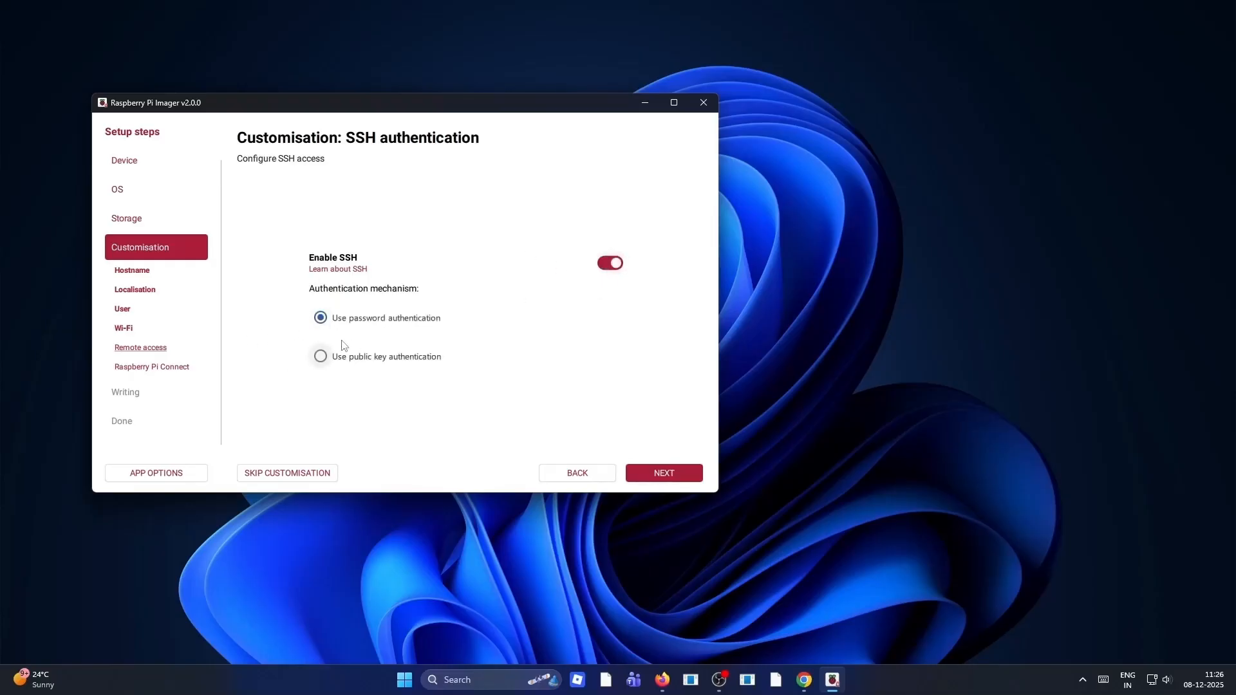
left_click(667, 475)
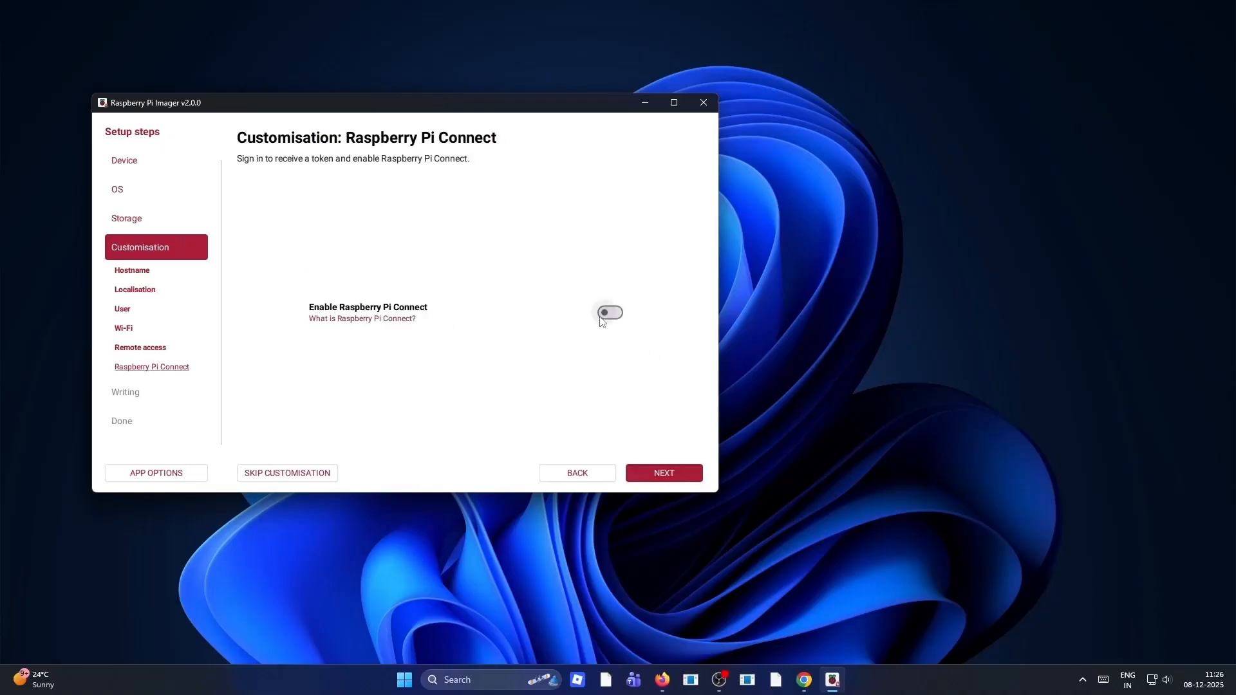
Step: Switch Raspberry Pi Connect on and back off again
left_click(616, 314)
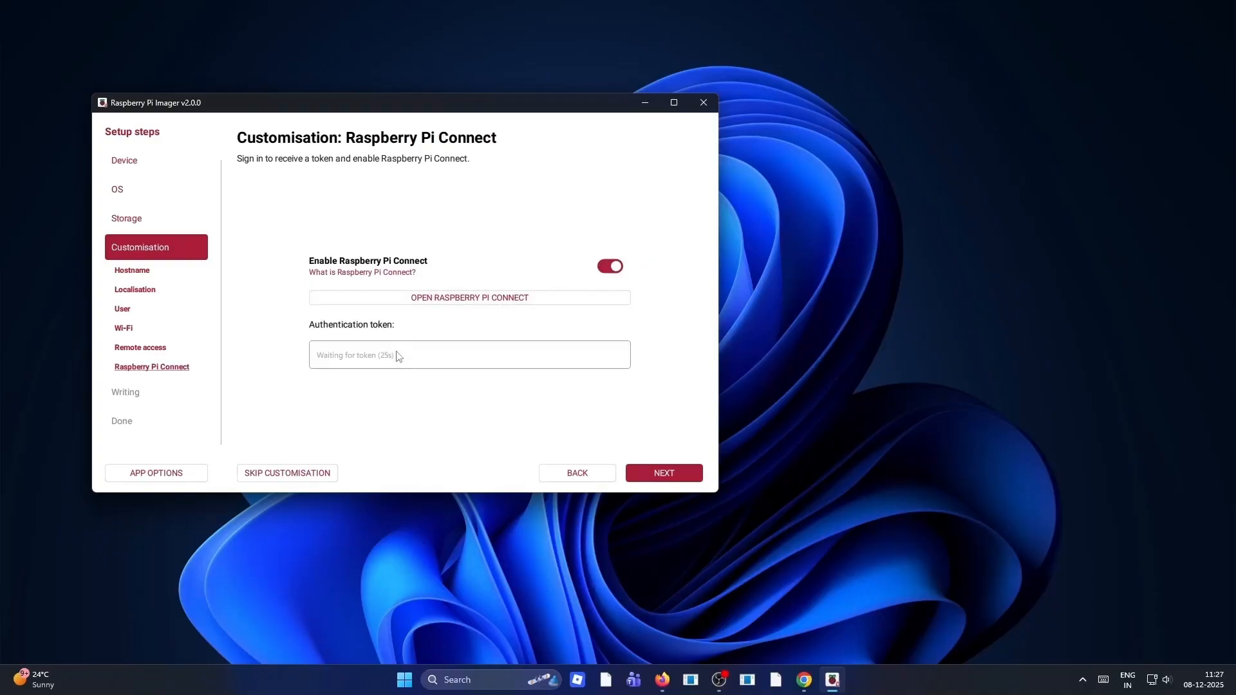
left_click(609, 267)
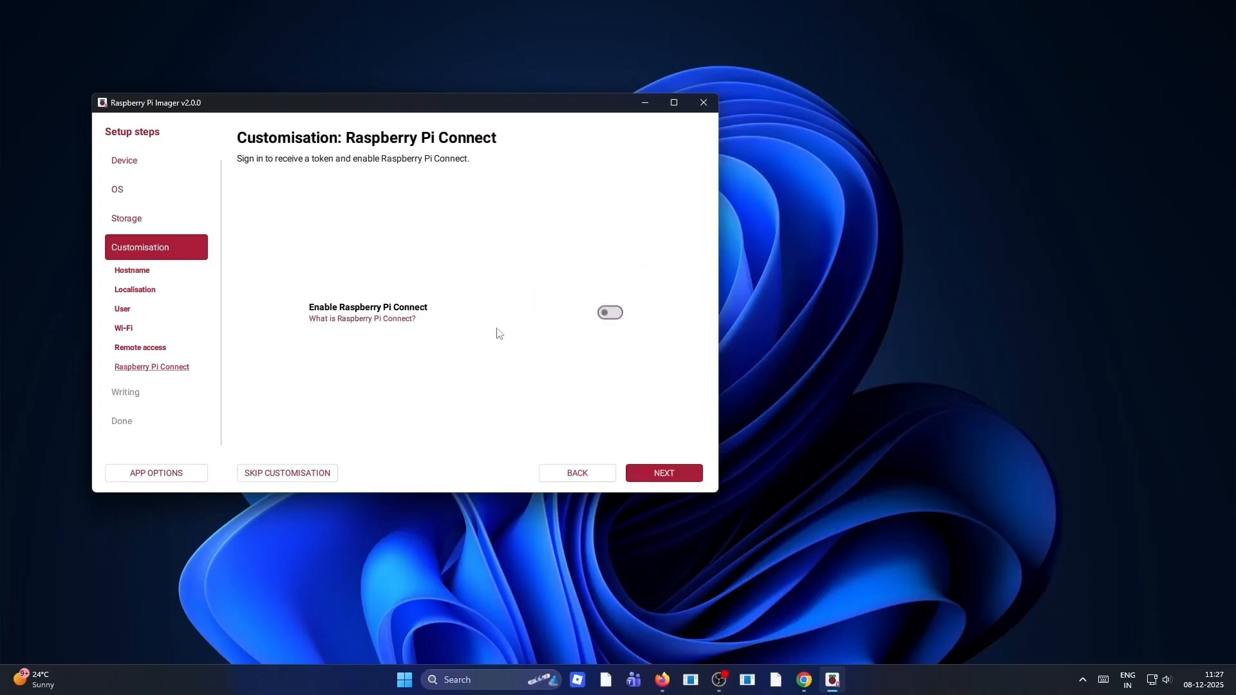
Step: Finish customisation and start writing the image to the USB drive, accepting the erase warning
left_click(673, 482)
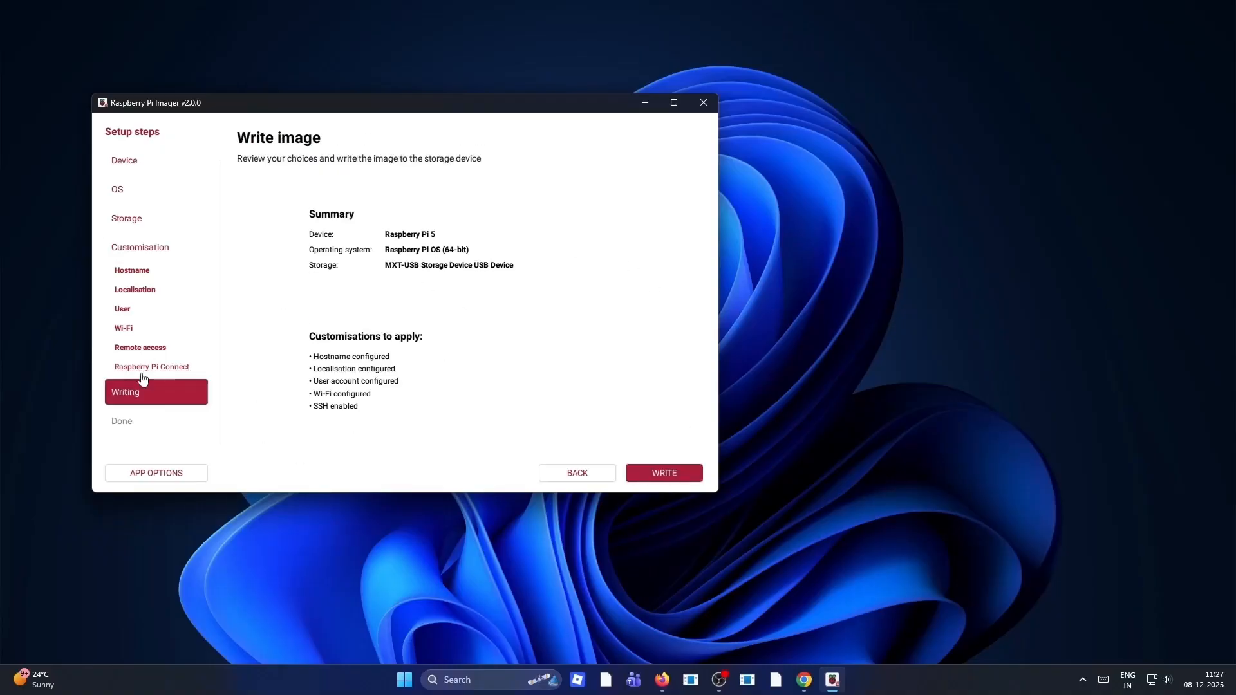
left_click(674, 481)
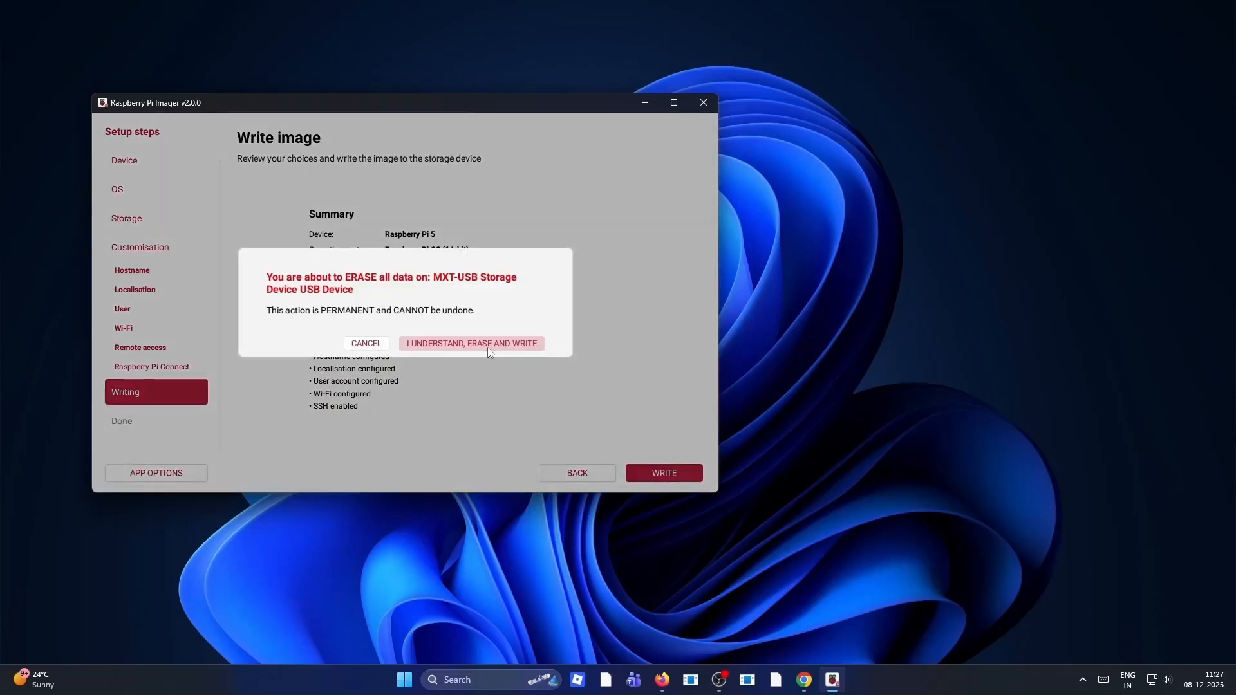
left_click(490, 347)
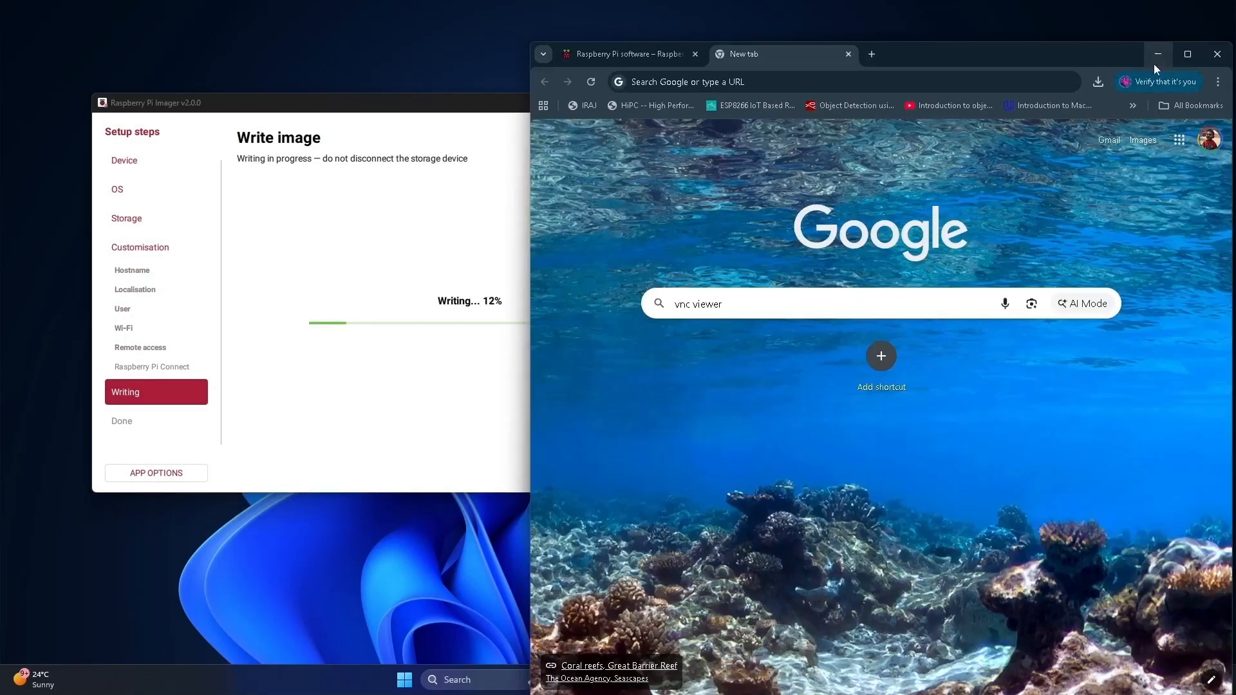
Step: Search the web for vnc viewer and download RealVNC Viewer for Windows
left_click(1187, 54)
left_click(539, 263)
key("Return")
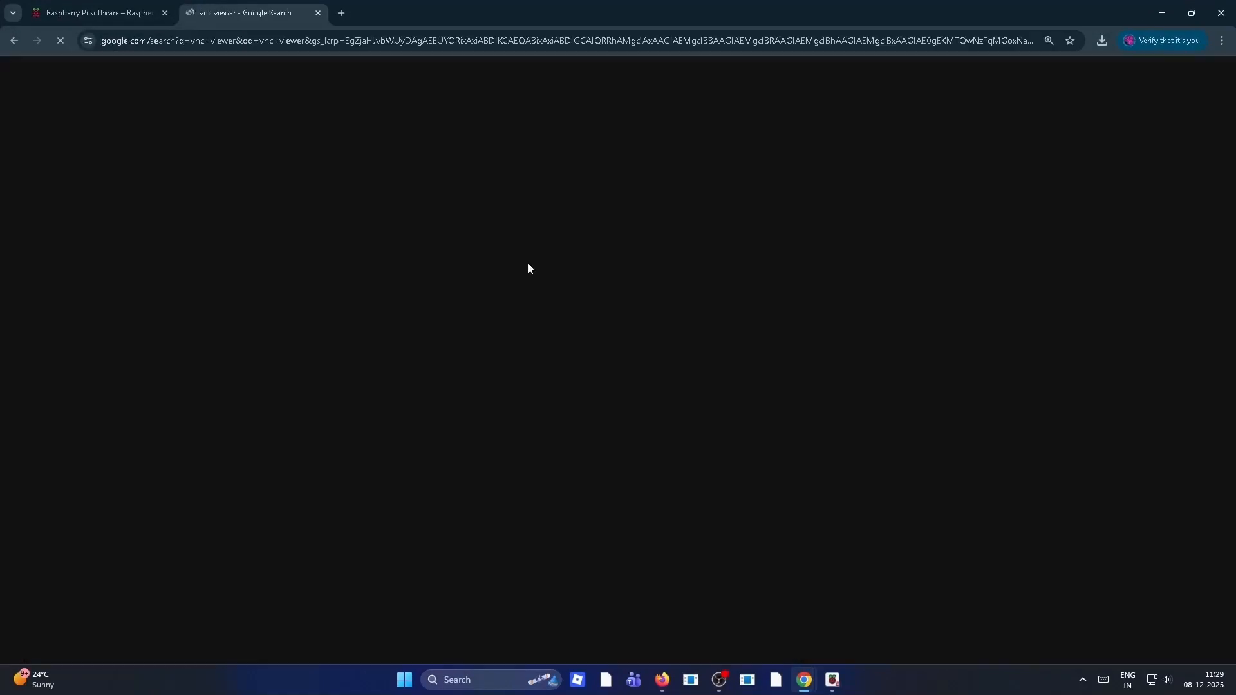
left_click(244, 236)
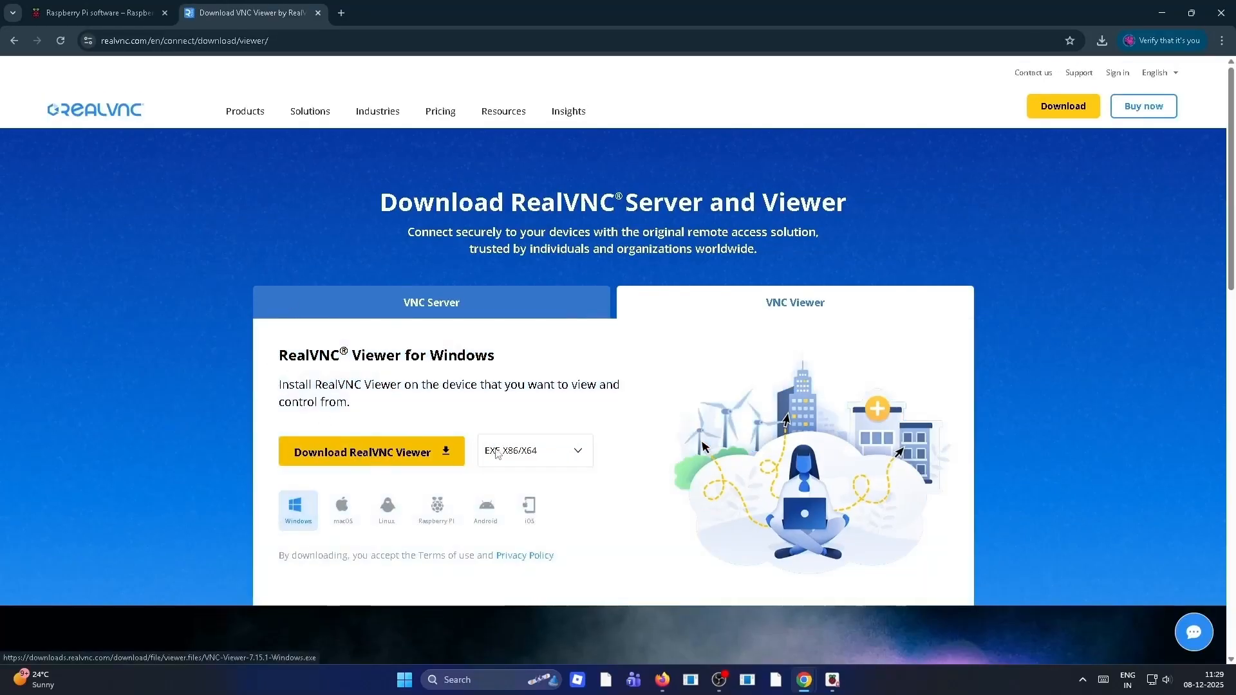
scroll(358, 444, "down", 1)
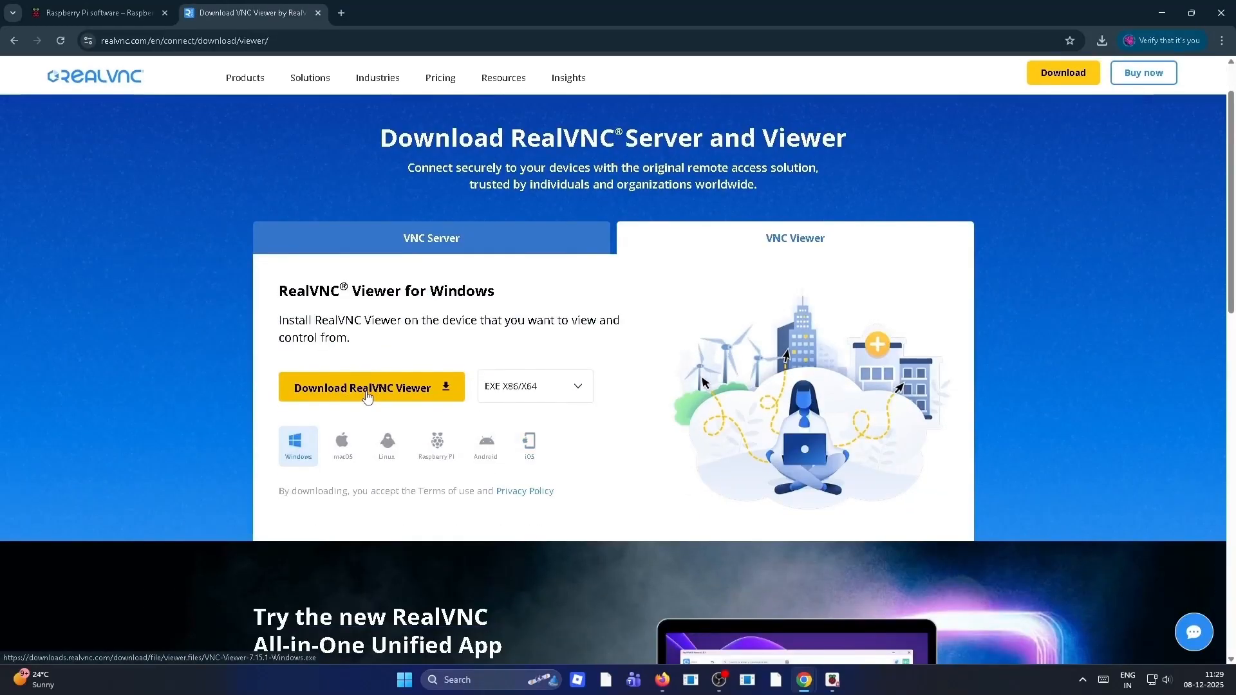
left_click(366, 395)
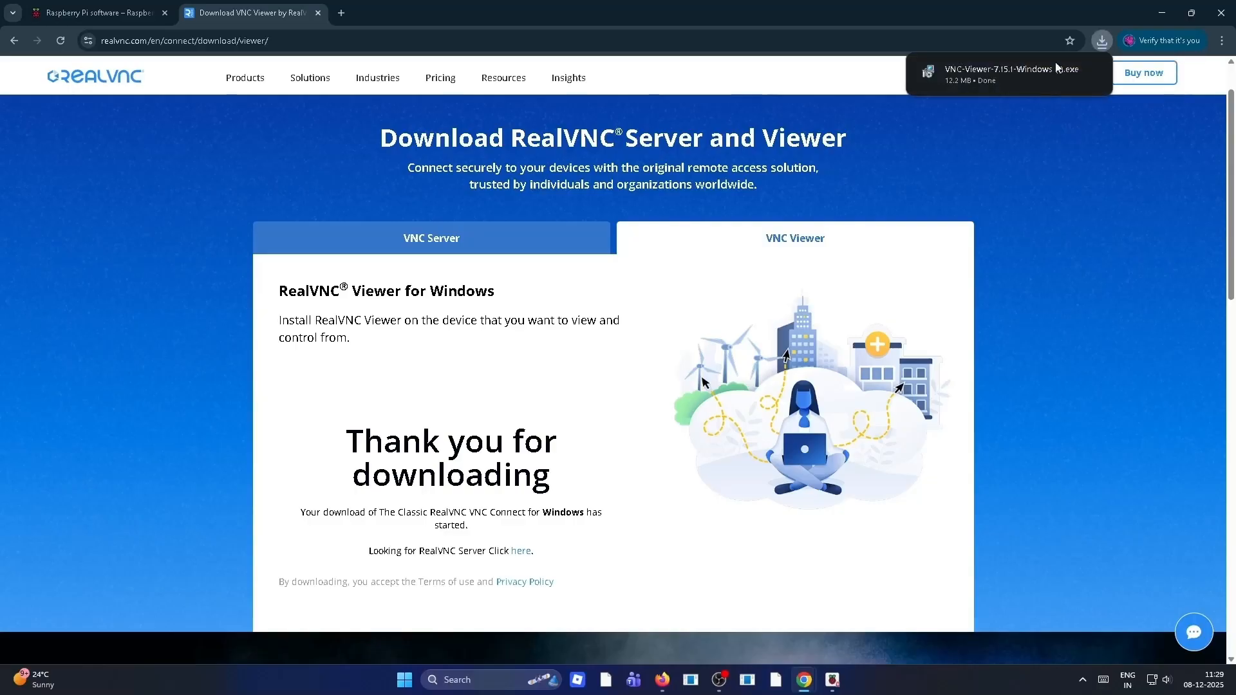
left_click(976, 80)
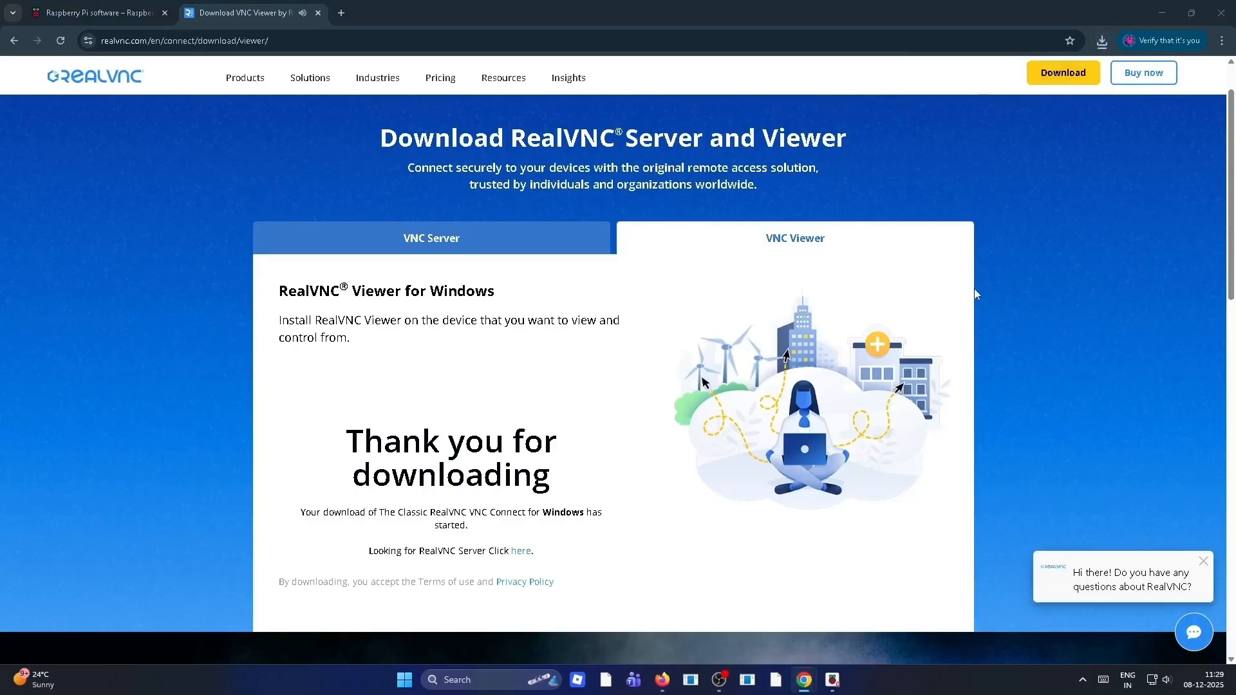
left_click(623, 358)
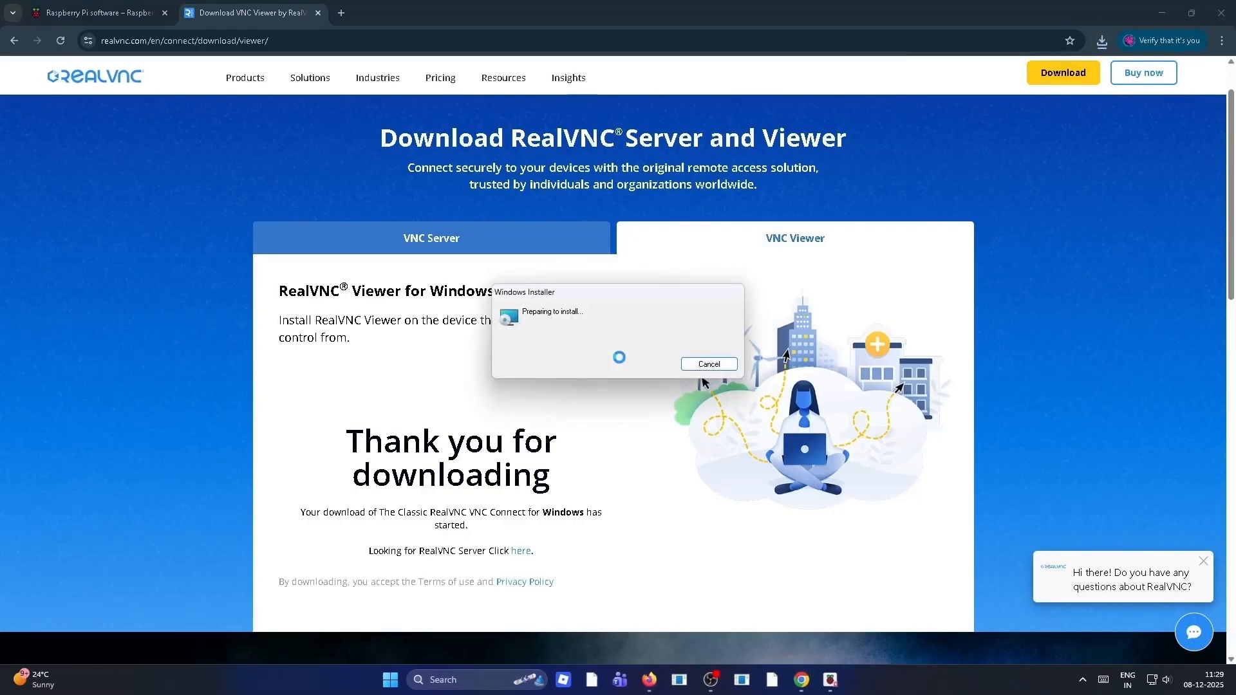
left_click(1160, 12)
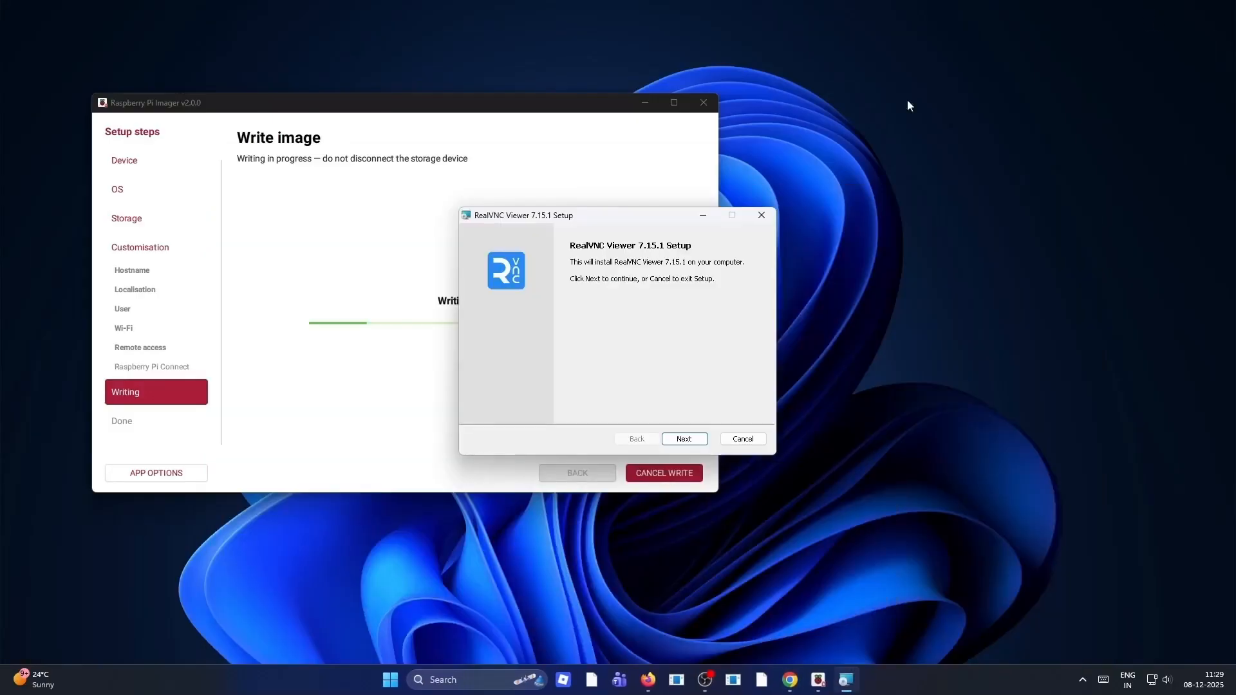
left_click_drag(634, 211, 960, 195)
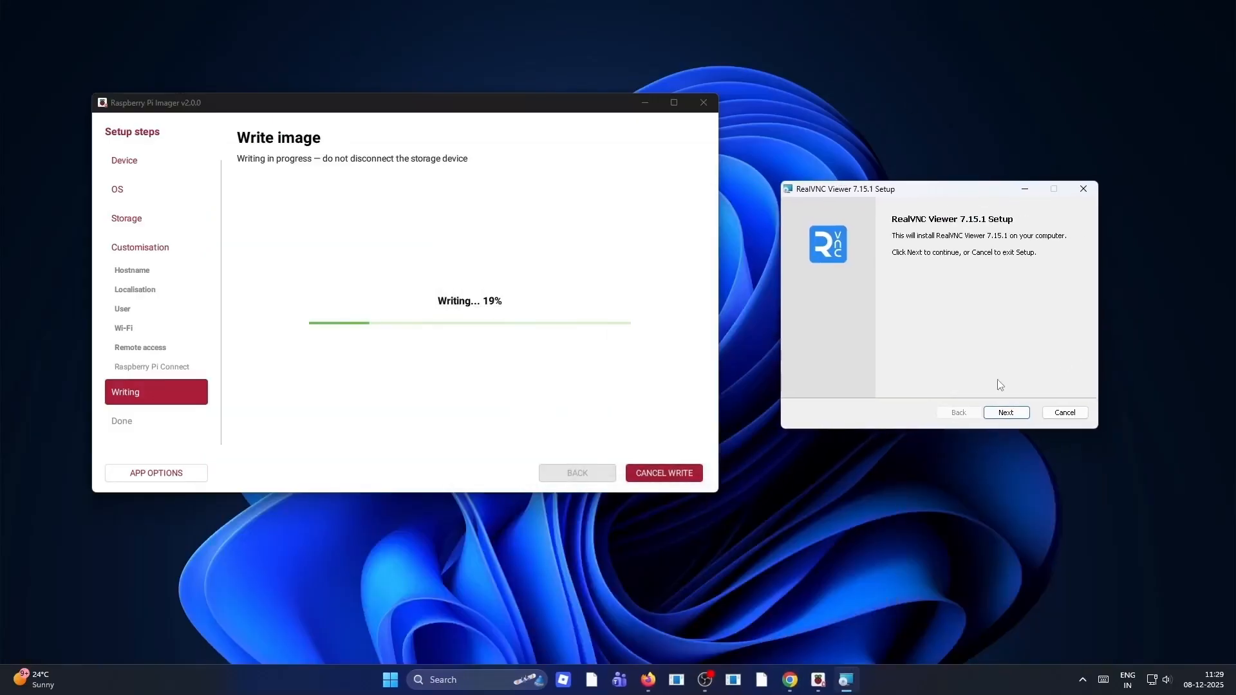
left_click(1066, 415)
left_click(592, 360)
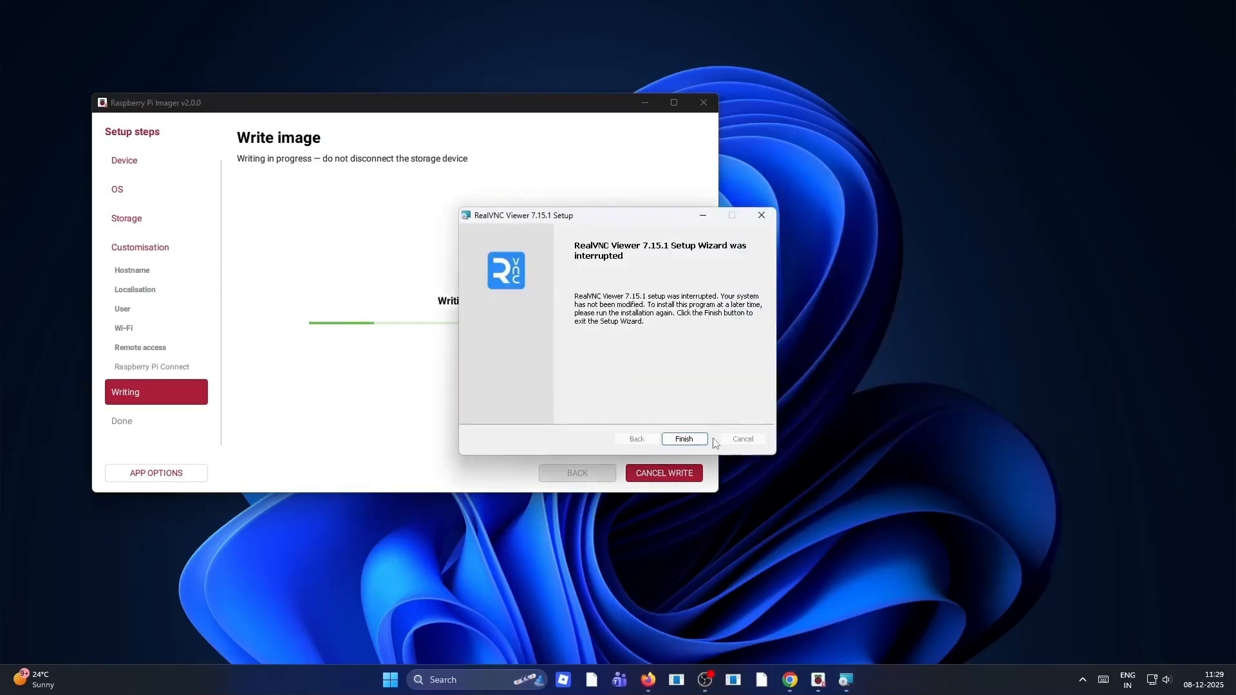
left_click(684, 439)
Step: Replace the Google search with putty and run it
left_click(790, 679)
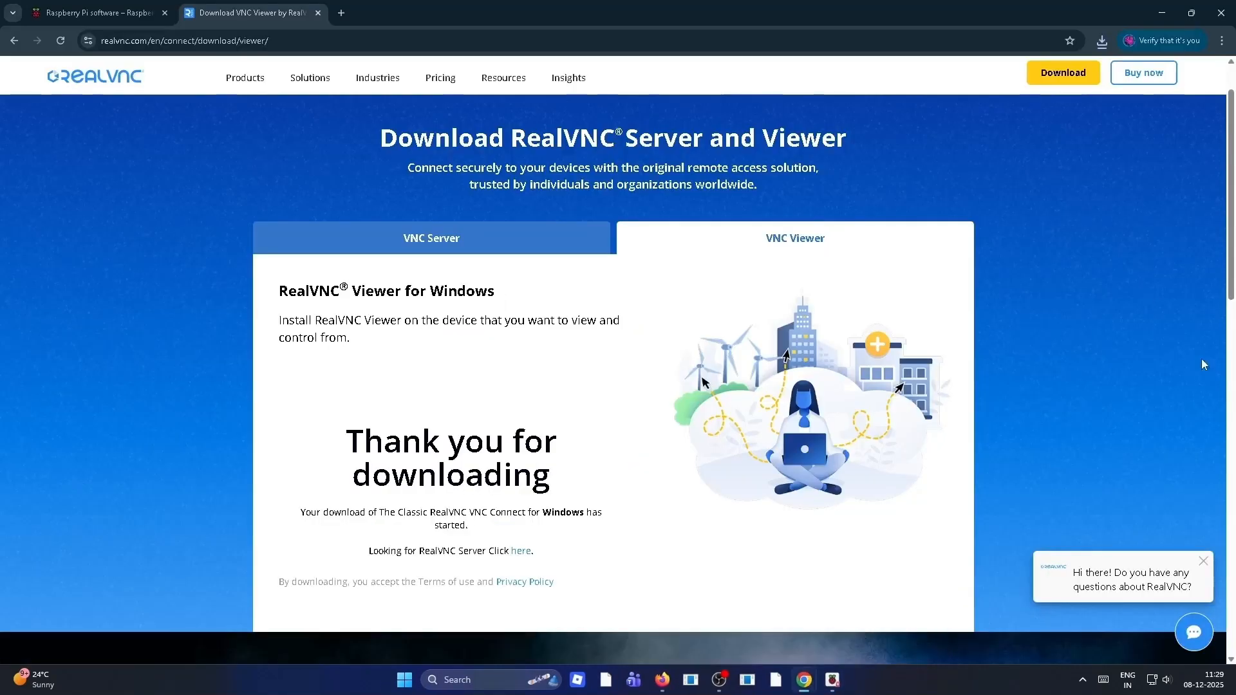
left_click(13, 41)
left_click(281, 100)
key("ctrl+a")
key("BackSpace")
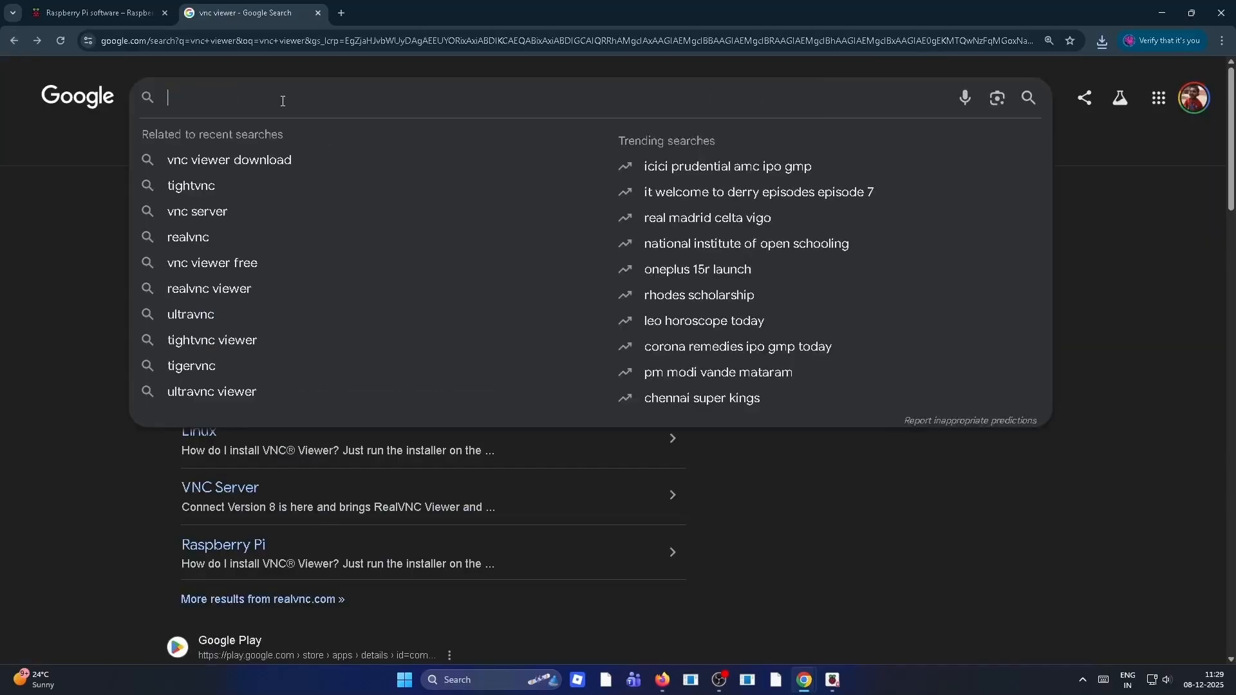
type("putty")
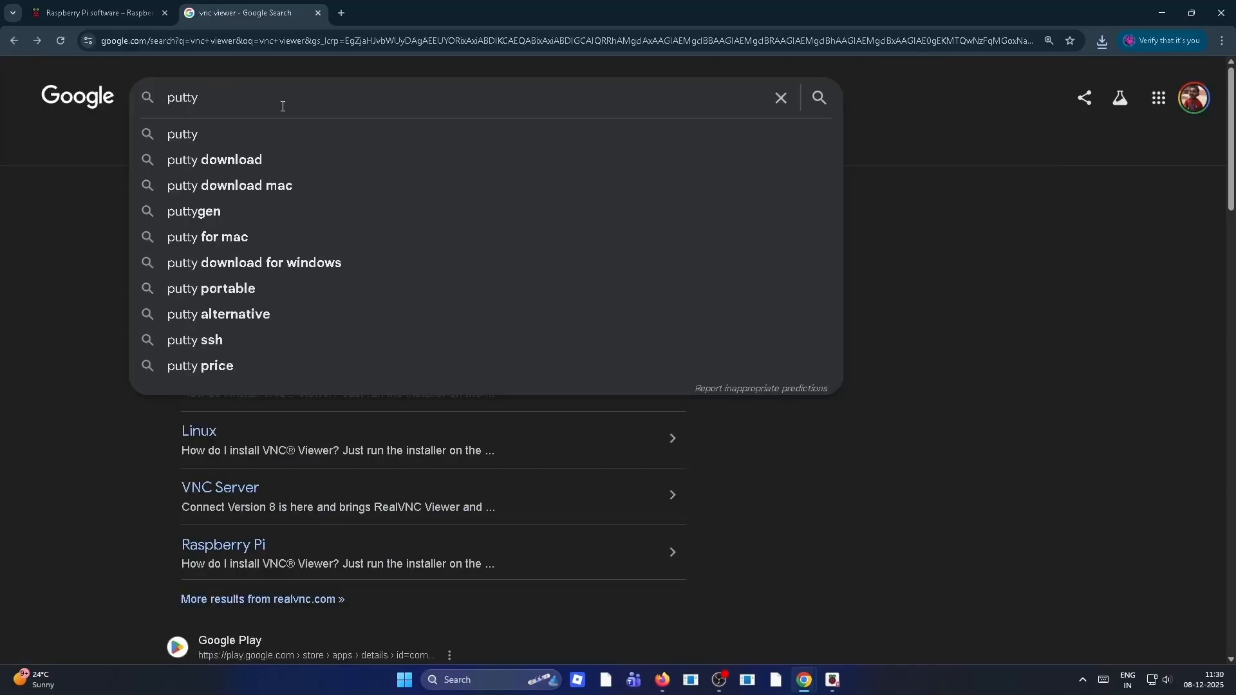
key("Return")
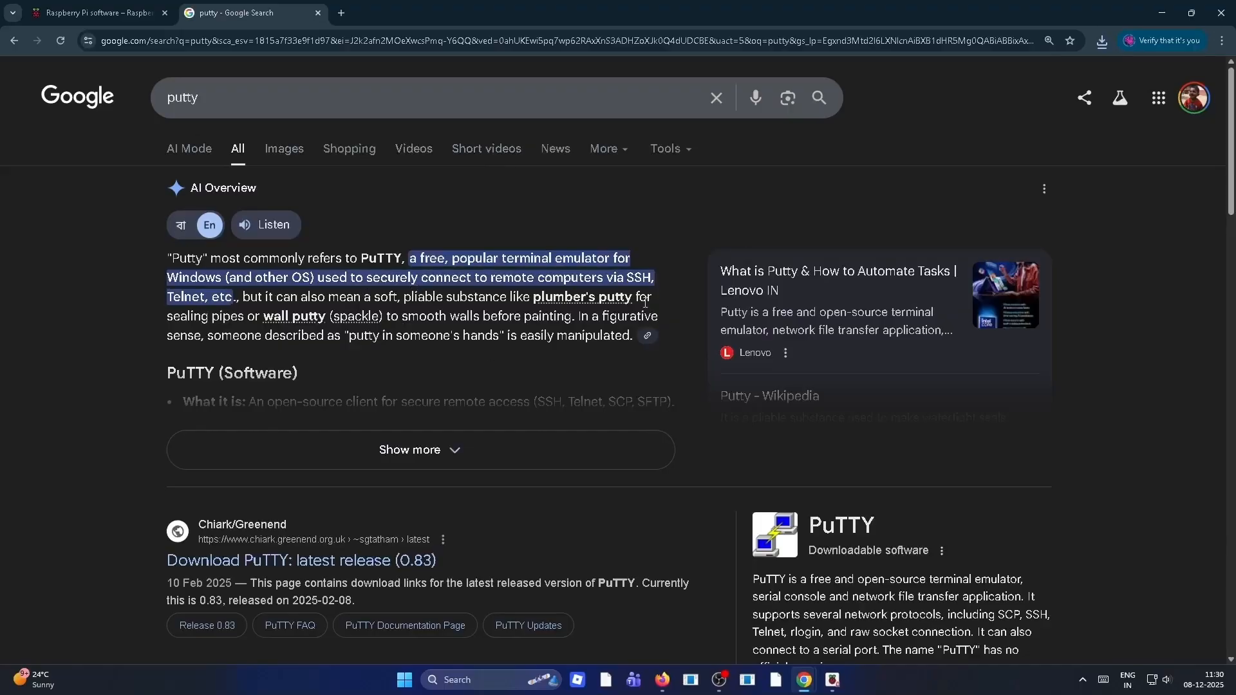
Step: Open the PuTTY latest release (0.83) page and download the 64-bit x86 MSI installer
left_click_drag(473, 279, 656, 281)
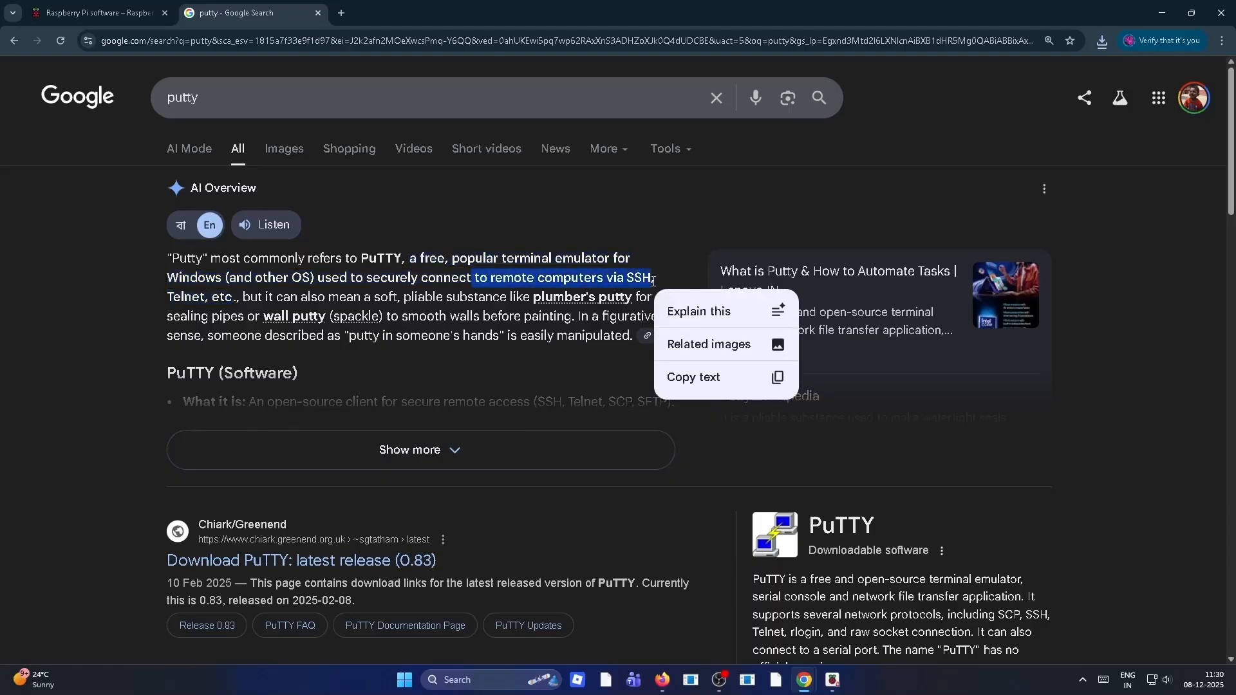
left_click(489, 367)
scroll(269, 437, "down", 2)
left_click(269, 433)
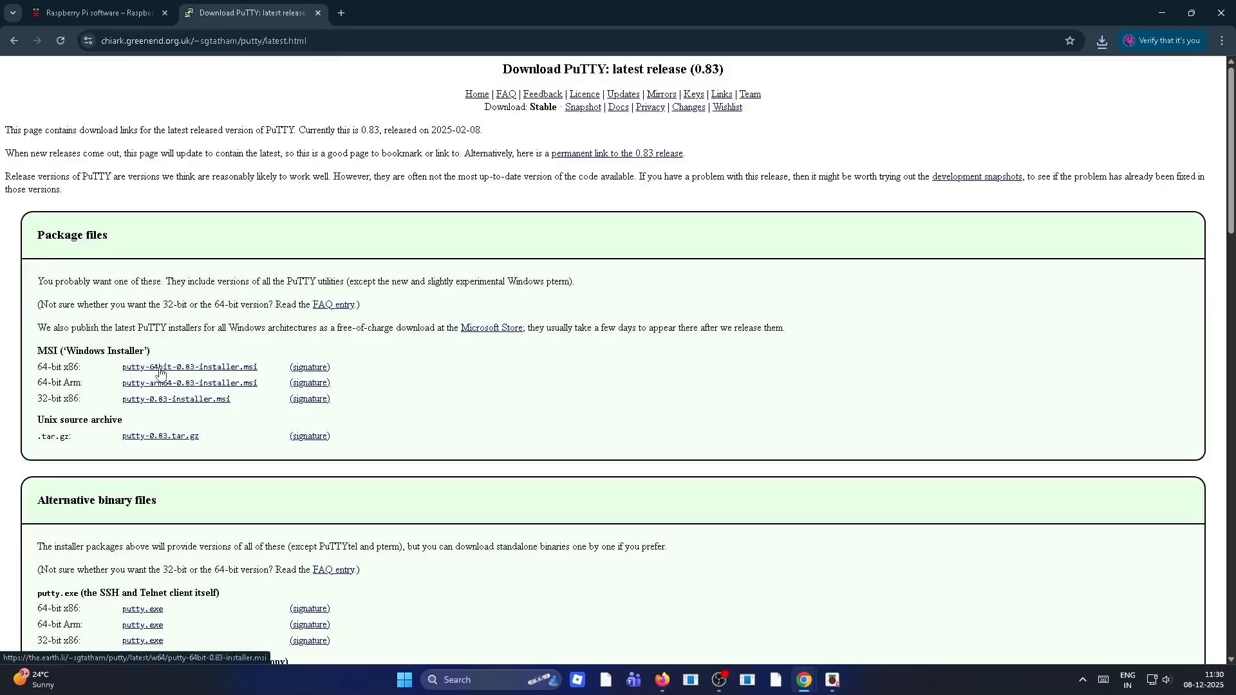
left_click(214, 371)
left_click(1102, 44)
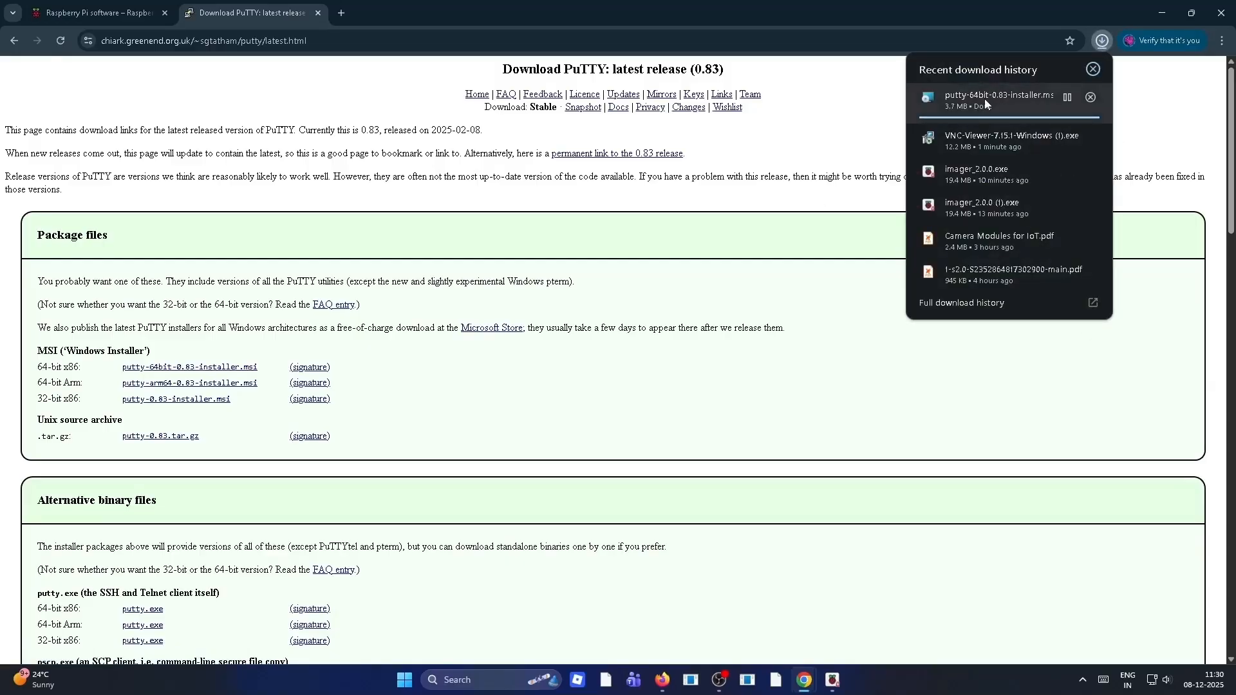
left_click(983, 99)
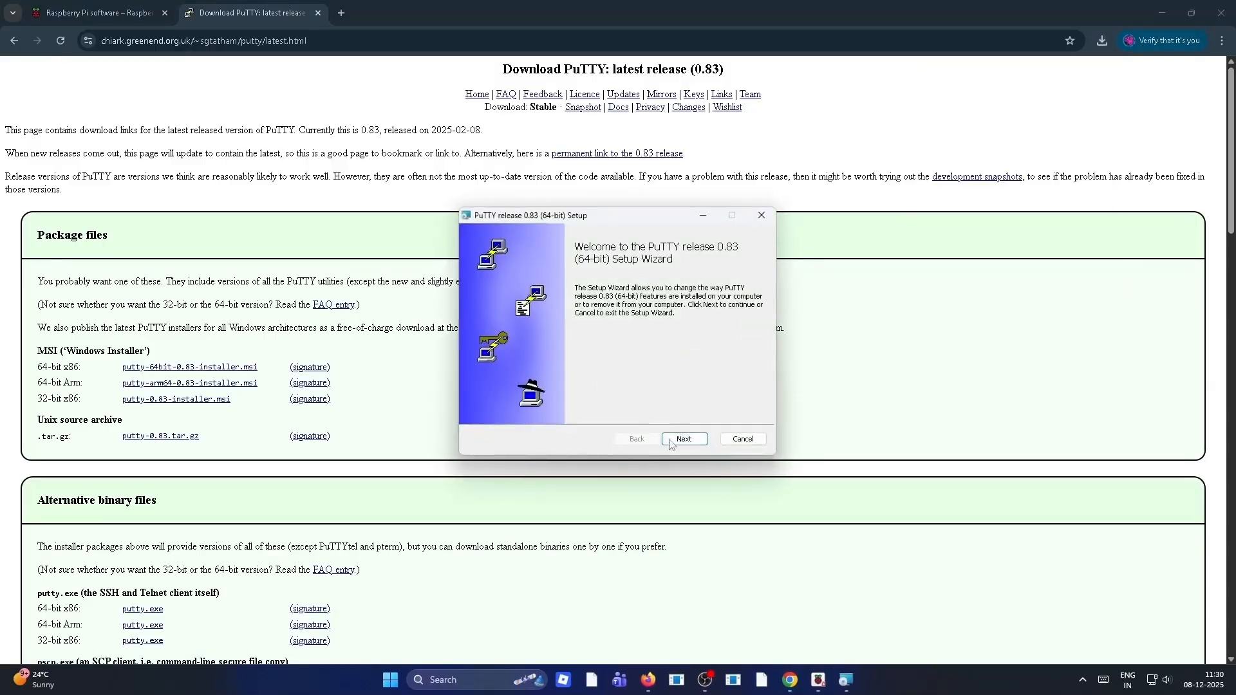
left_click(1162, 13)
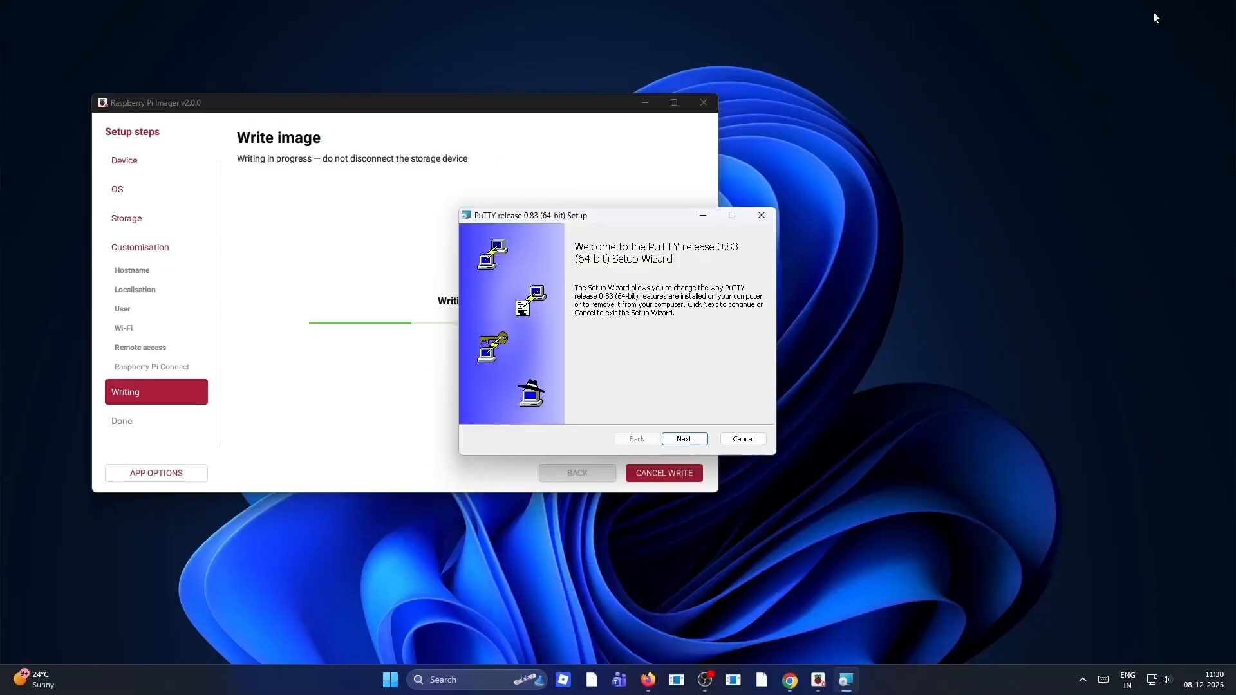
left_click_drag(637, 220, 1003, 150)
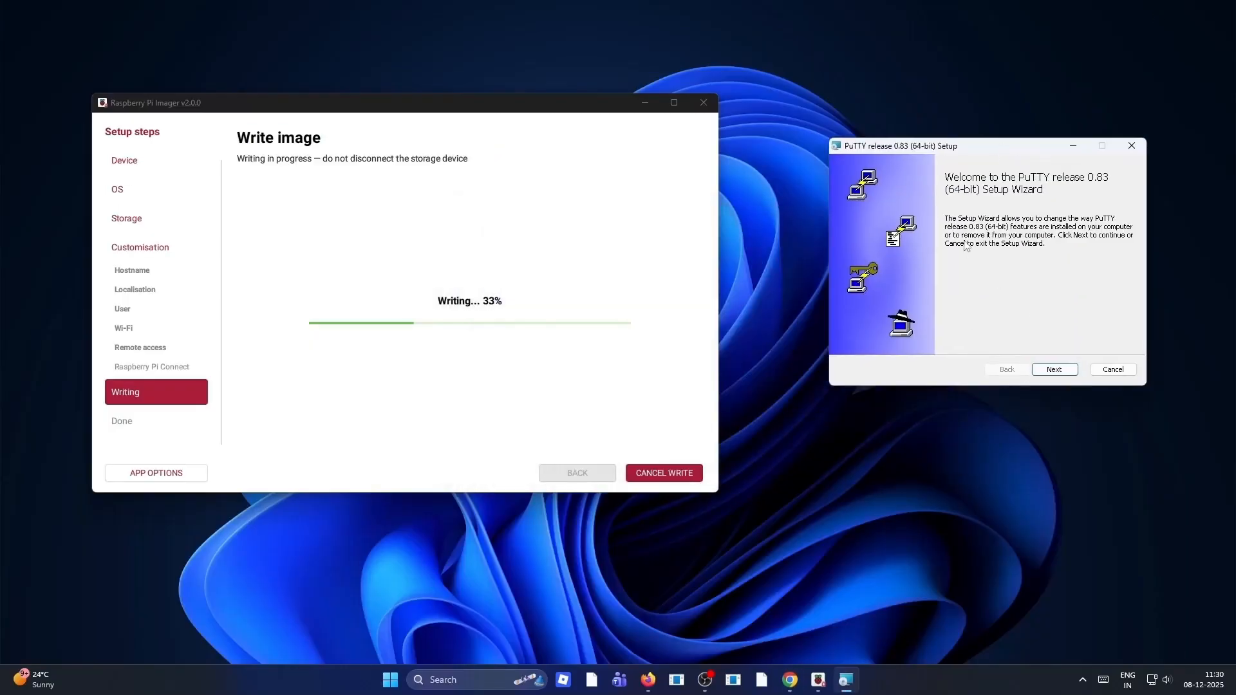
left_click(1113, 370)
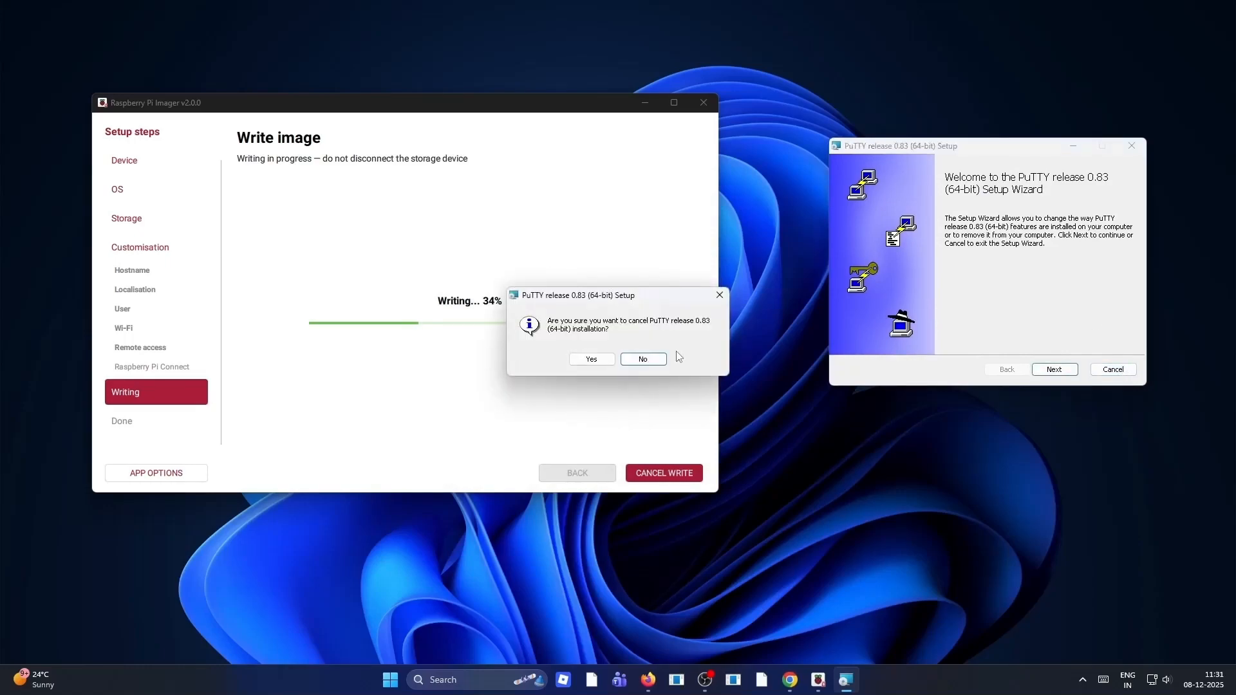
left_click(591, 360)
left_click_drag(638, 220, 960, 175)
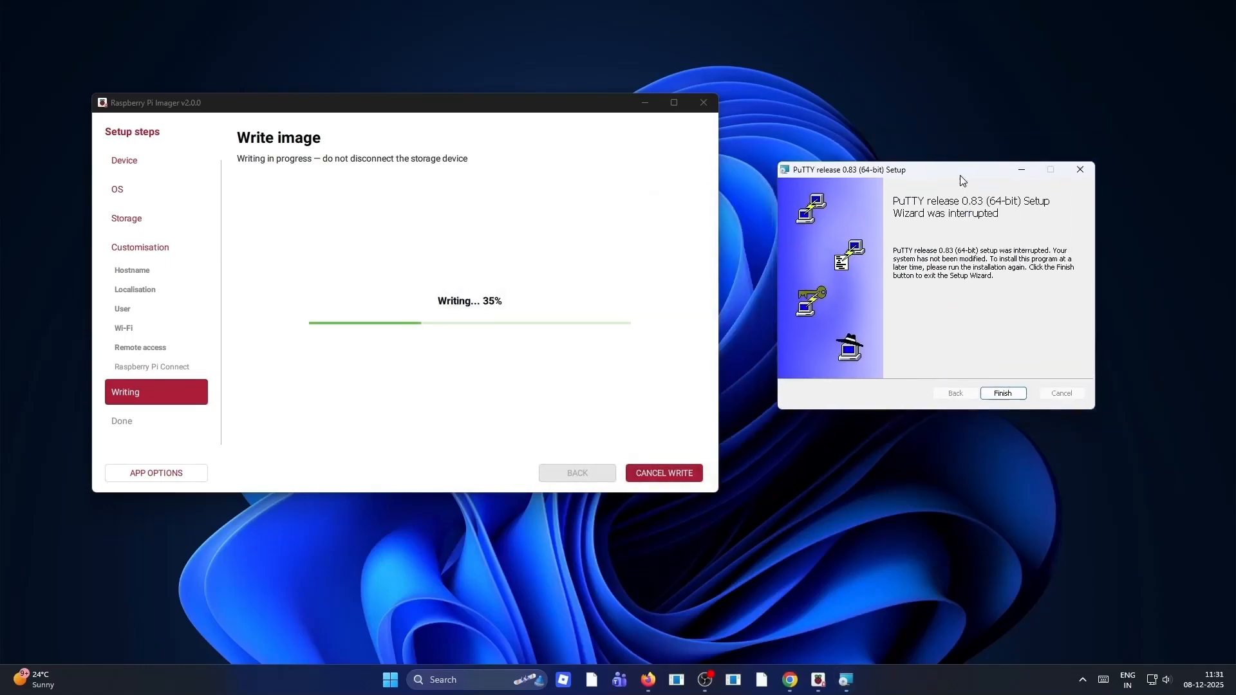
left_click(994, 393)
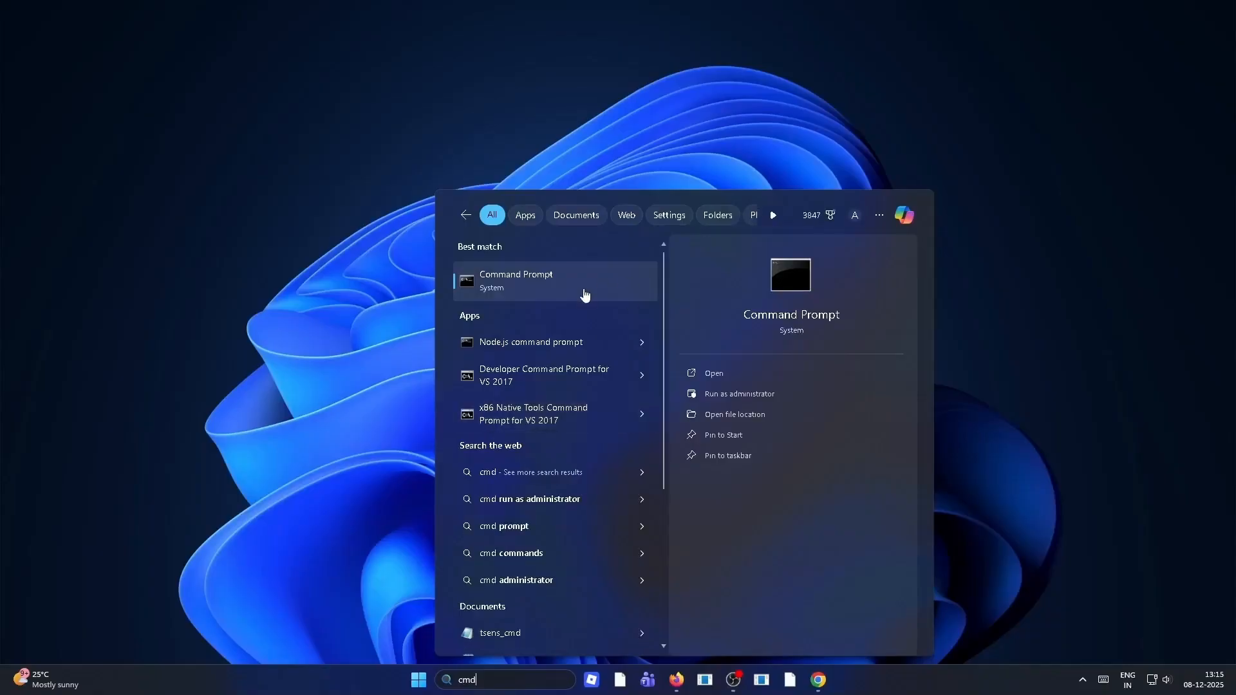
Step: Ping pi5.local over IPv4 from a Command Prompt
left_click(583, 290)
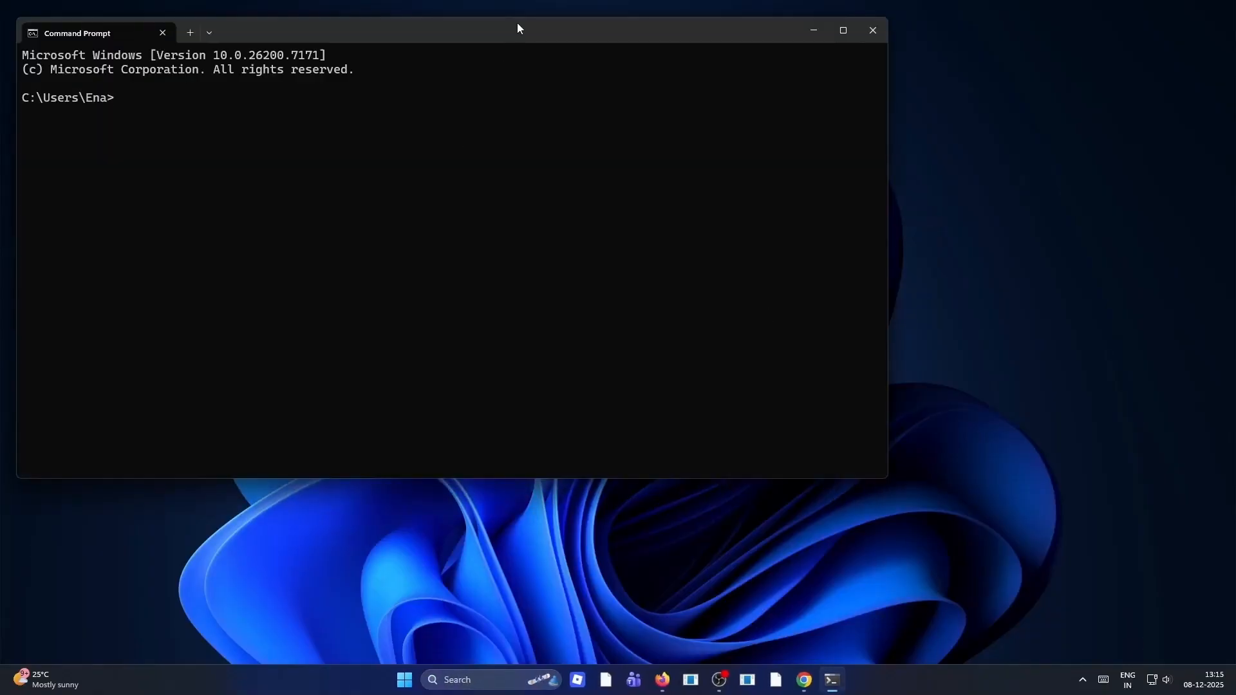
left_click_drag(516, 27, 921, 101)
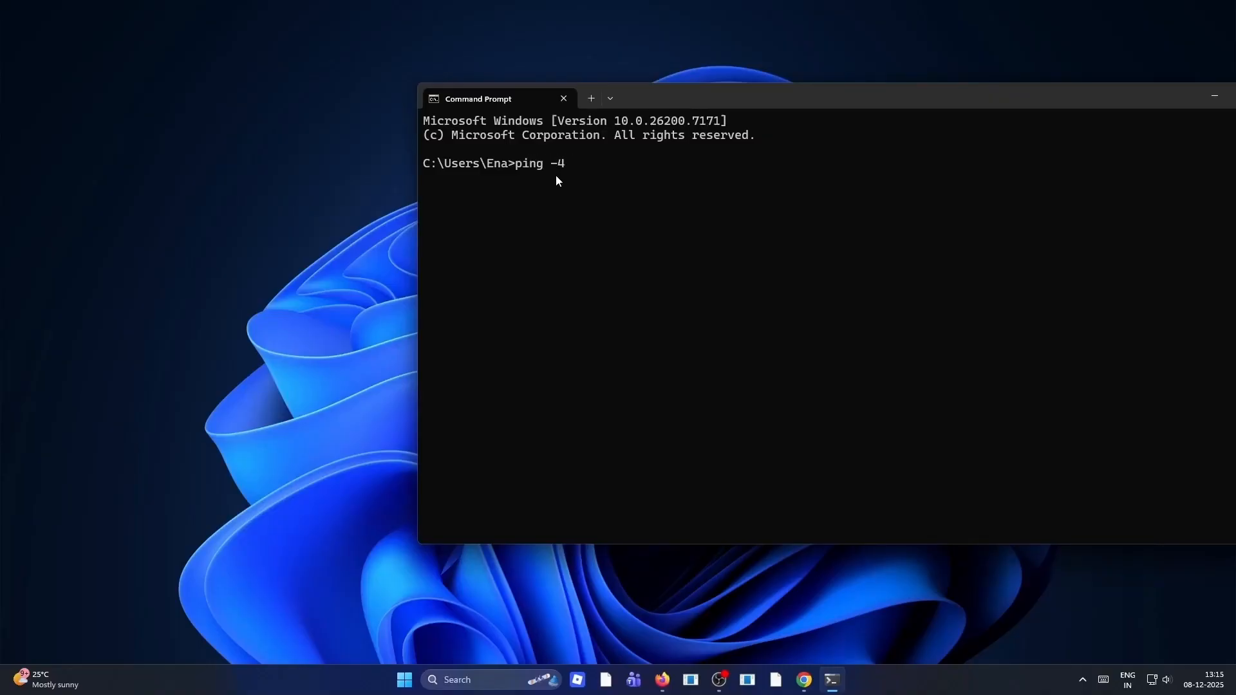
type("ping -4 pi5.local")
key("Return")
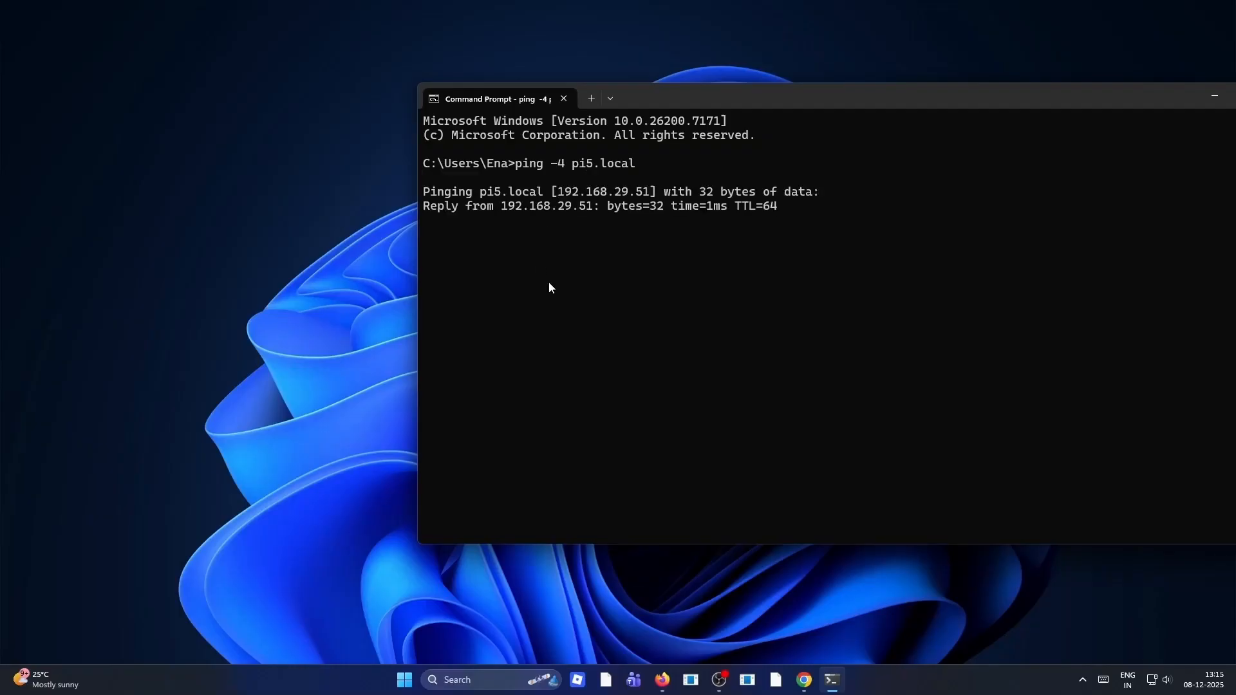
Step: Copy the Pi's IP address from the ping output and launch PuTTY
left_click_drag(558, 194, 649, 196)
key("ctrl+c")
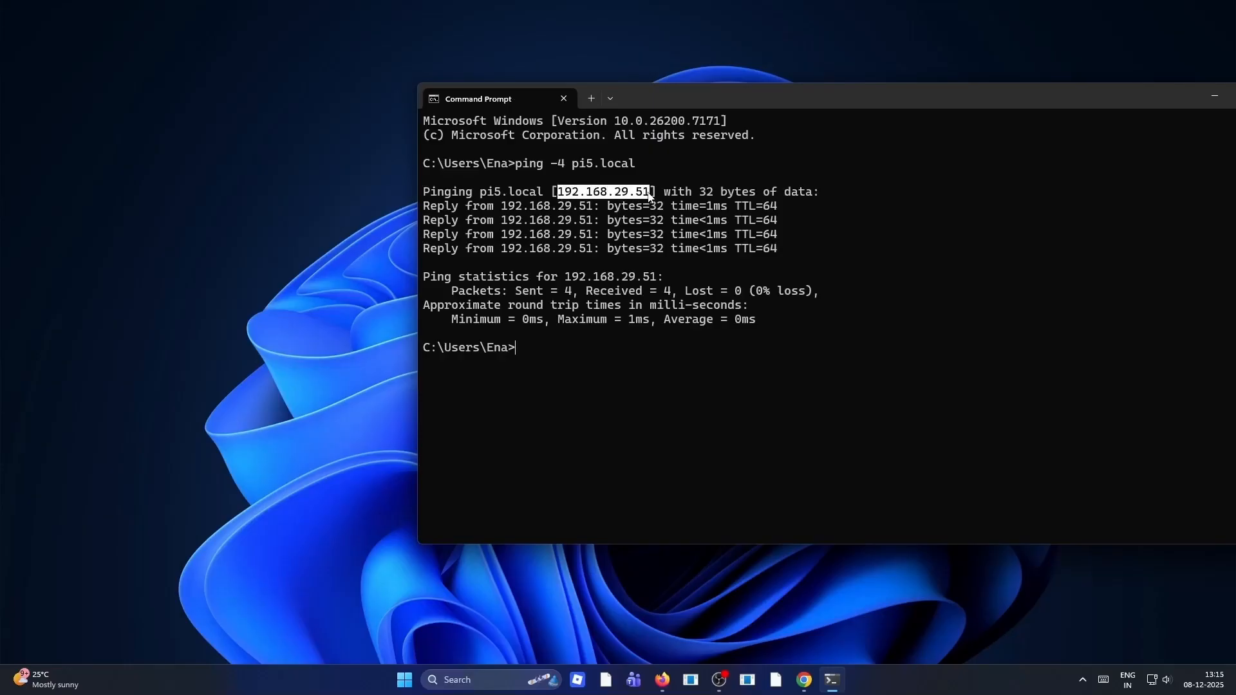
right_click(643, 196)
type("putty")
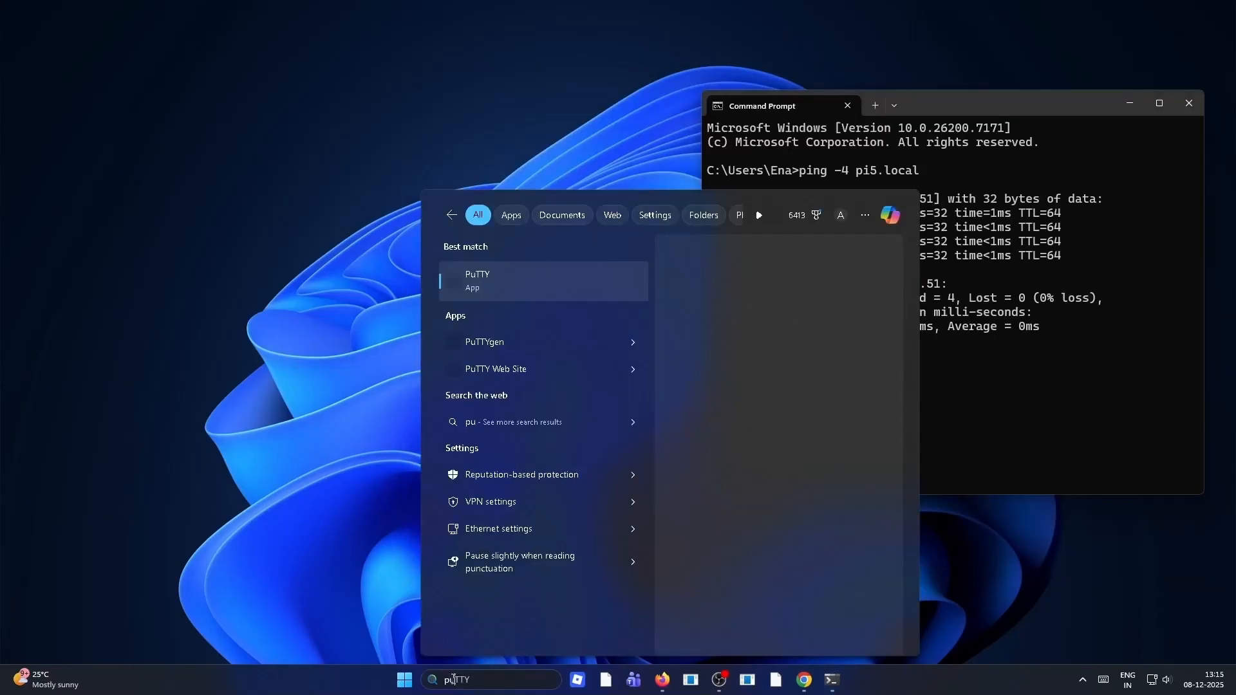
left_click(527, 294)
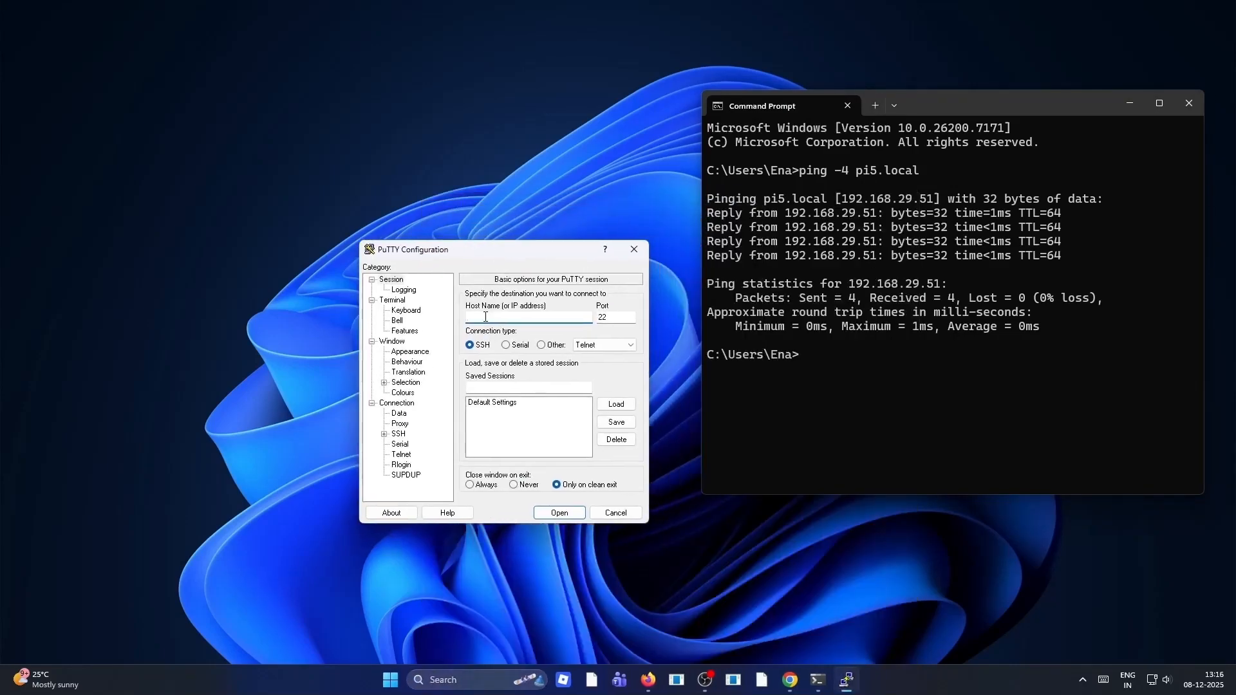
Step: Open an SSH session to the pasted IP address and accept the host key
key("ctrl+v")
left_click(560, 514)
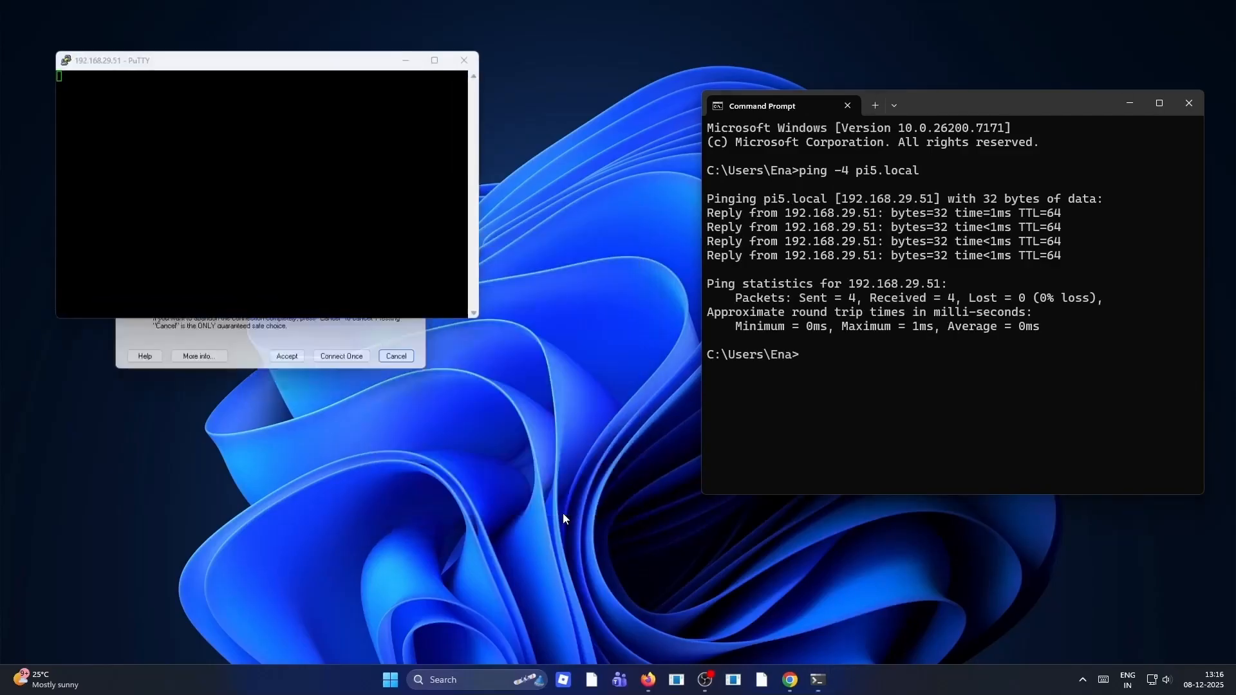
left_click(293, 365)
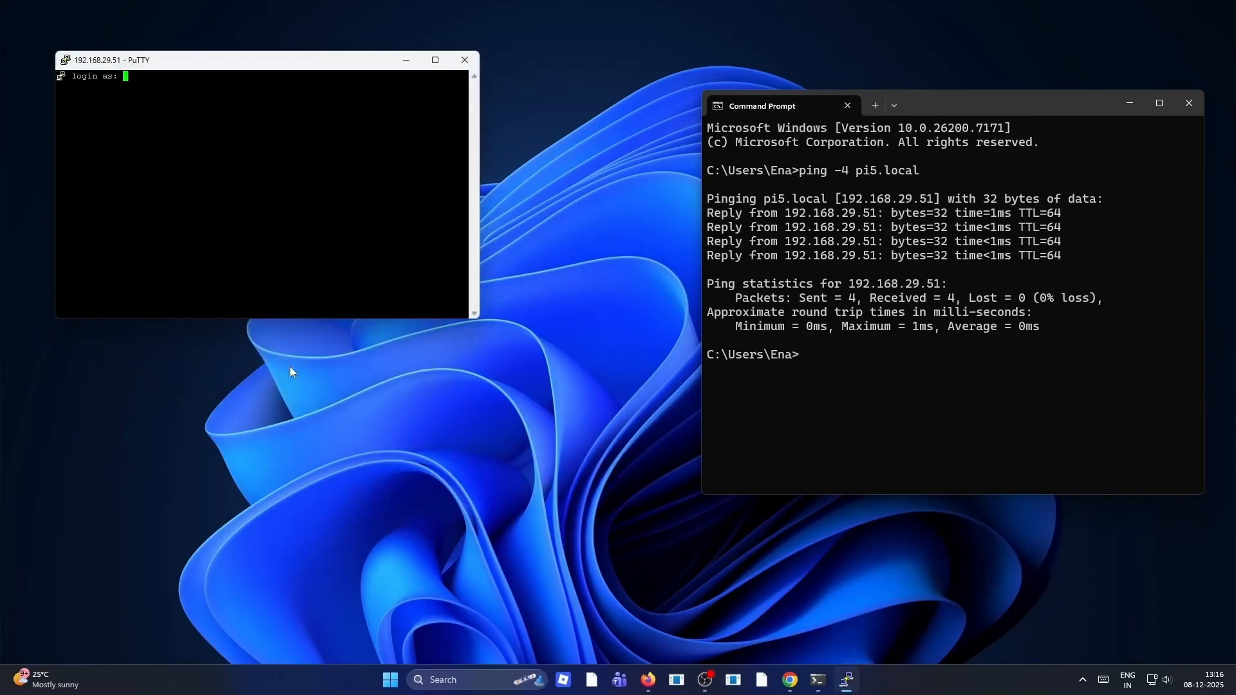
Step: Log in to the Pi with the account username and password
type("aj")
key("BackSpace")
type("kp")
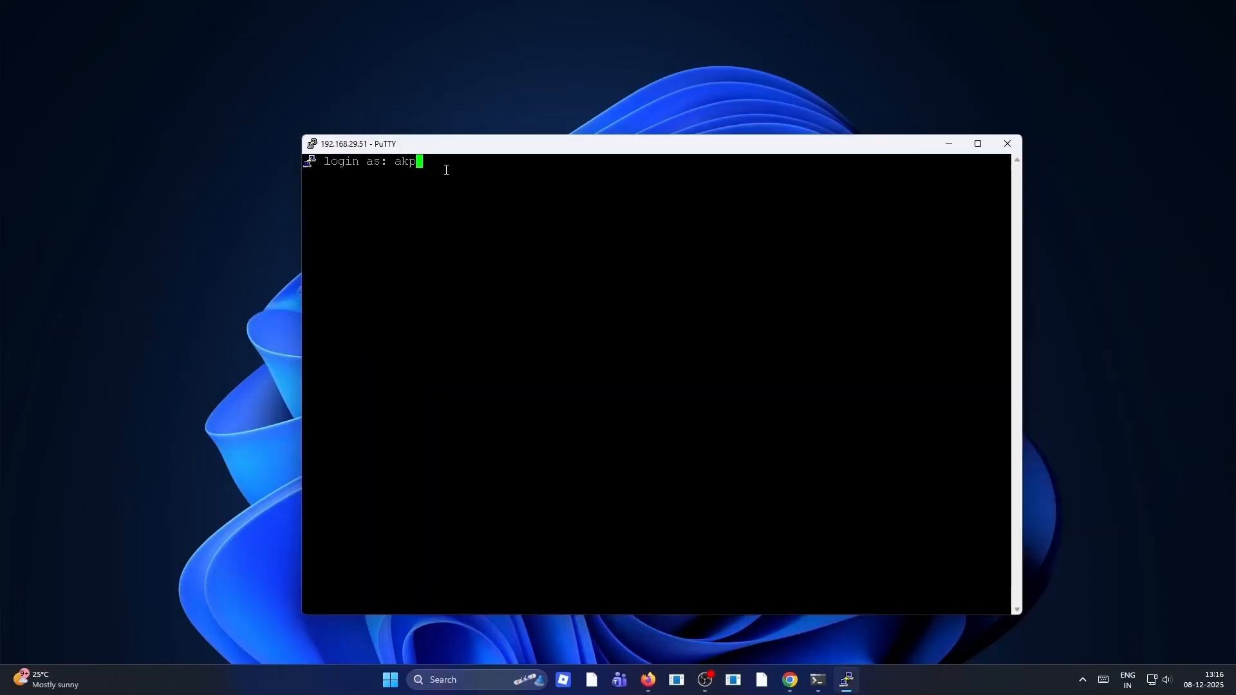
key("Return")
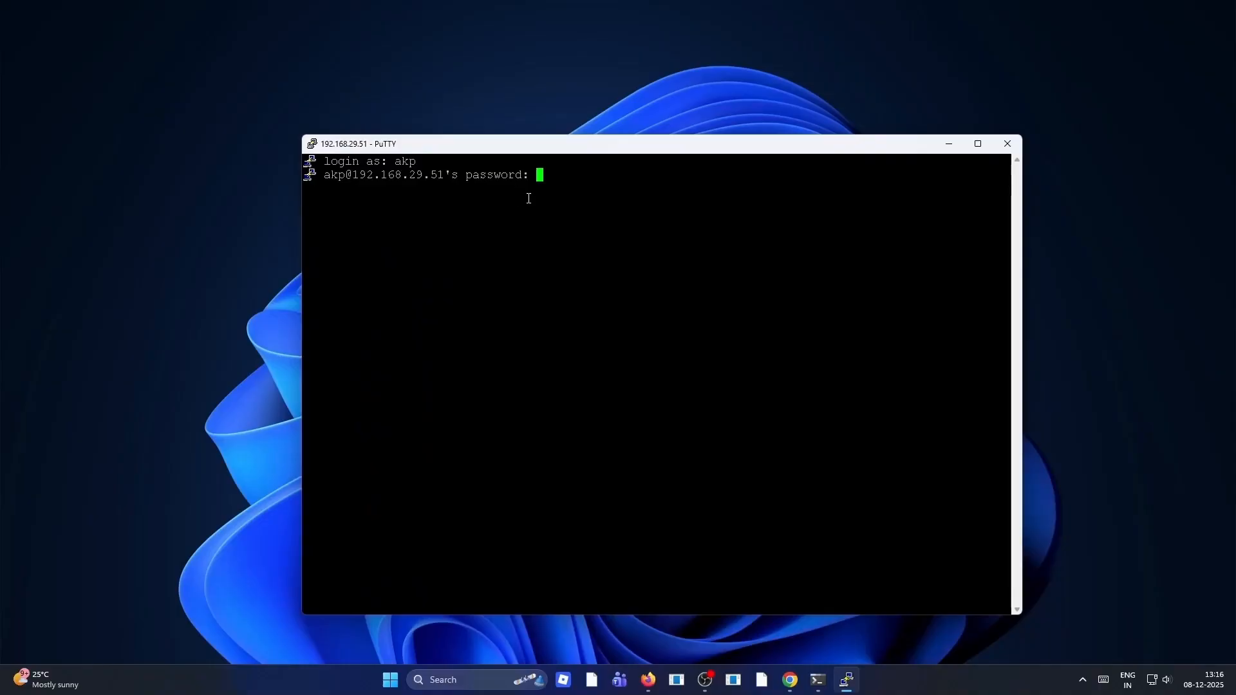
key("Return")
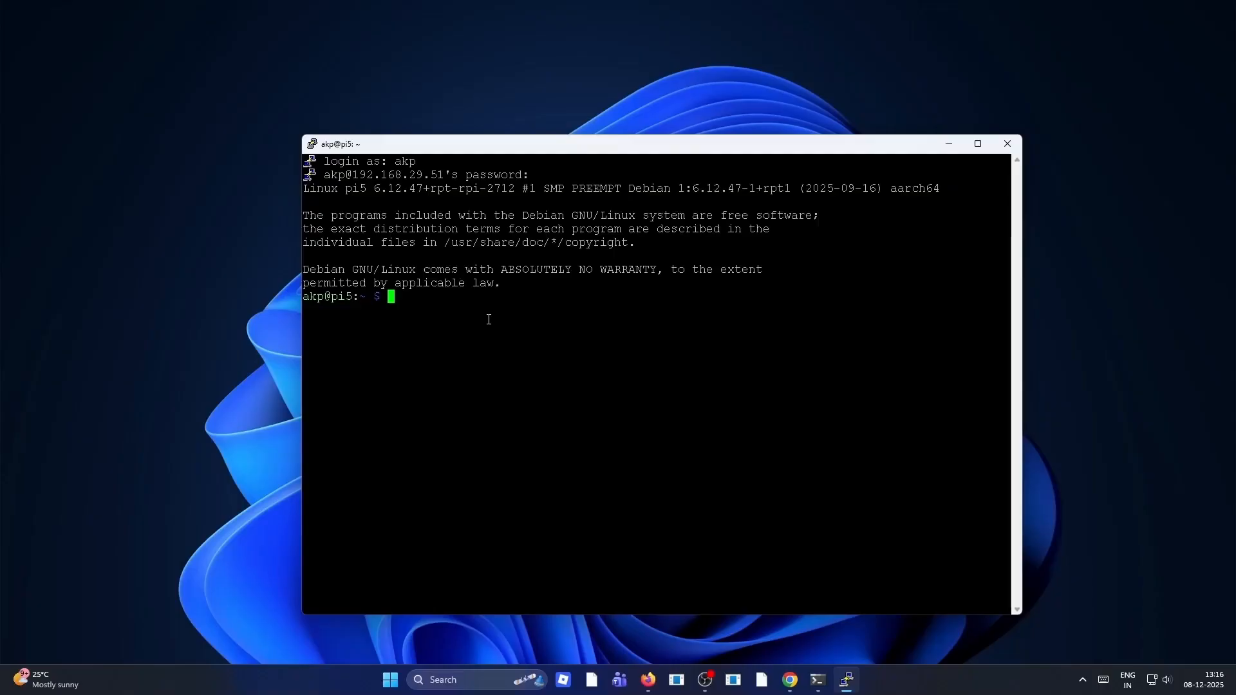
Step: Launch the Pi's configuration tool by running sudo raspi-config
type("sudo rasp")
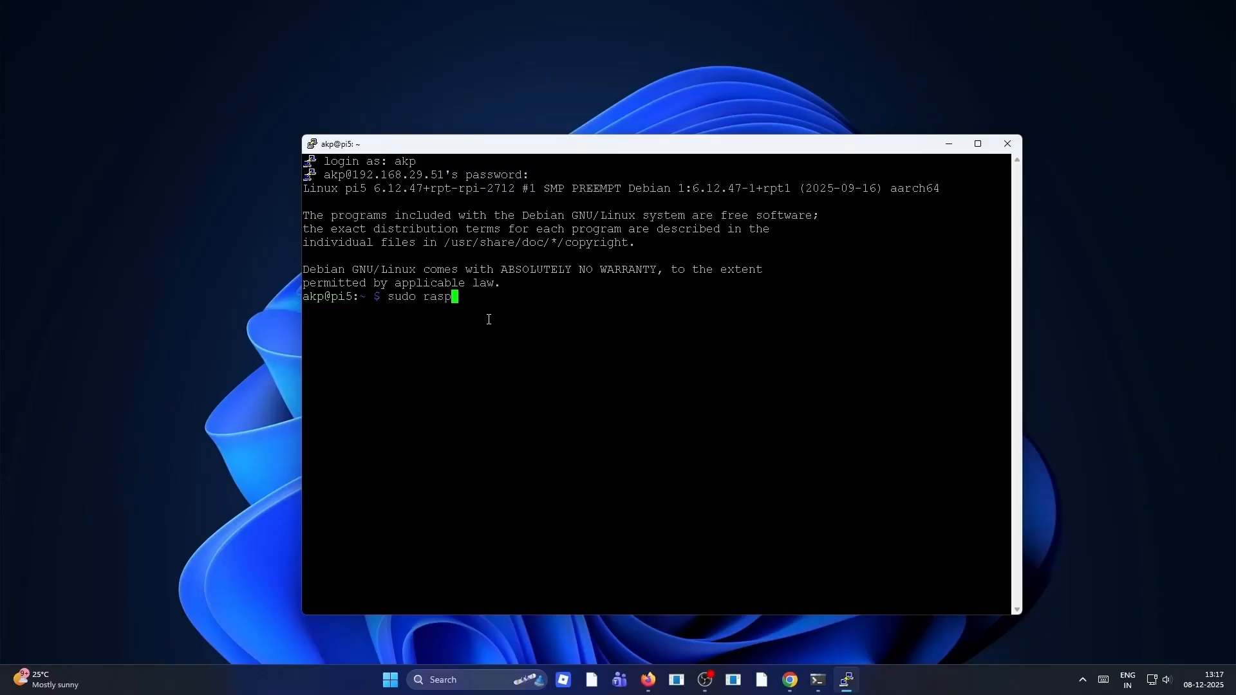
type("i-config")
key("Return")
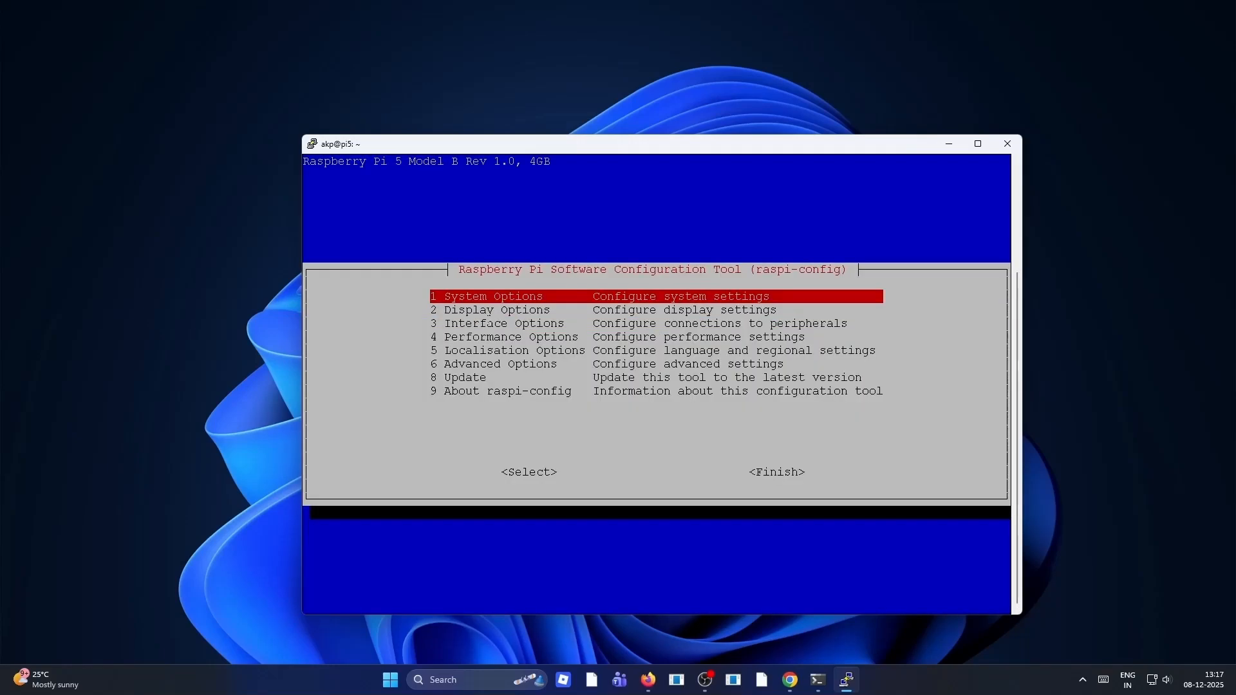
Step: Enable the VNC Server under Interface Options and acknowledge the result
key("Down")
key("Down")
key("Return")
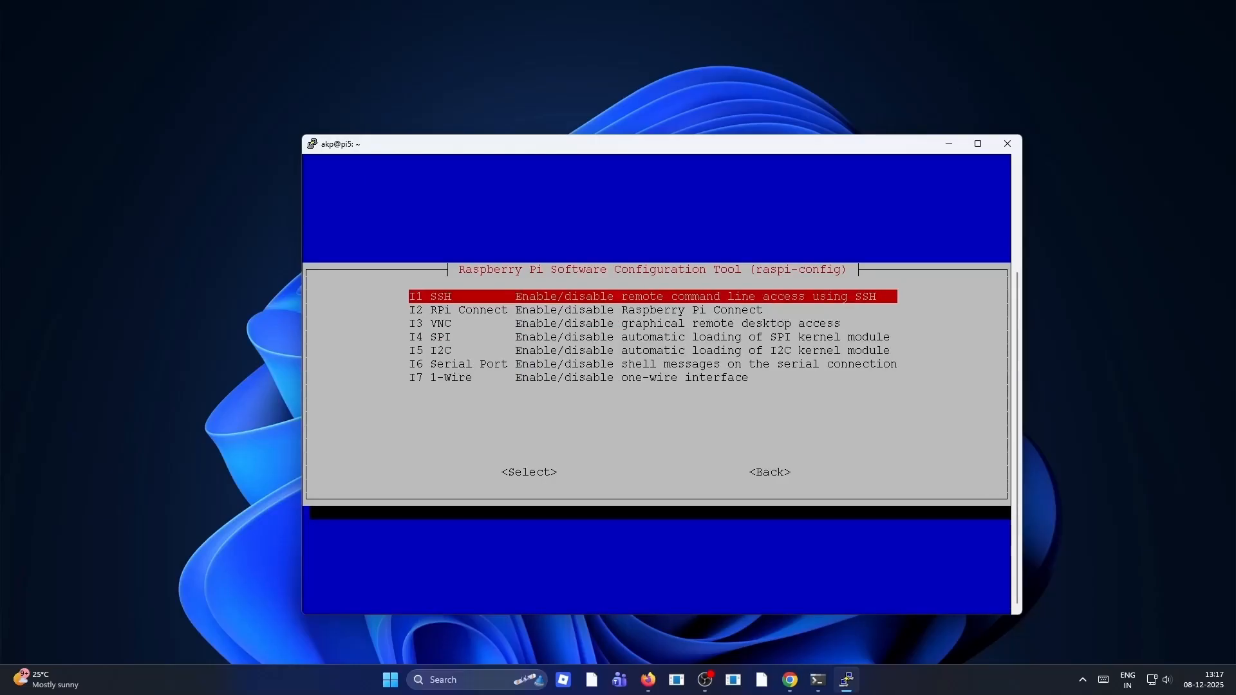
key("Down")
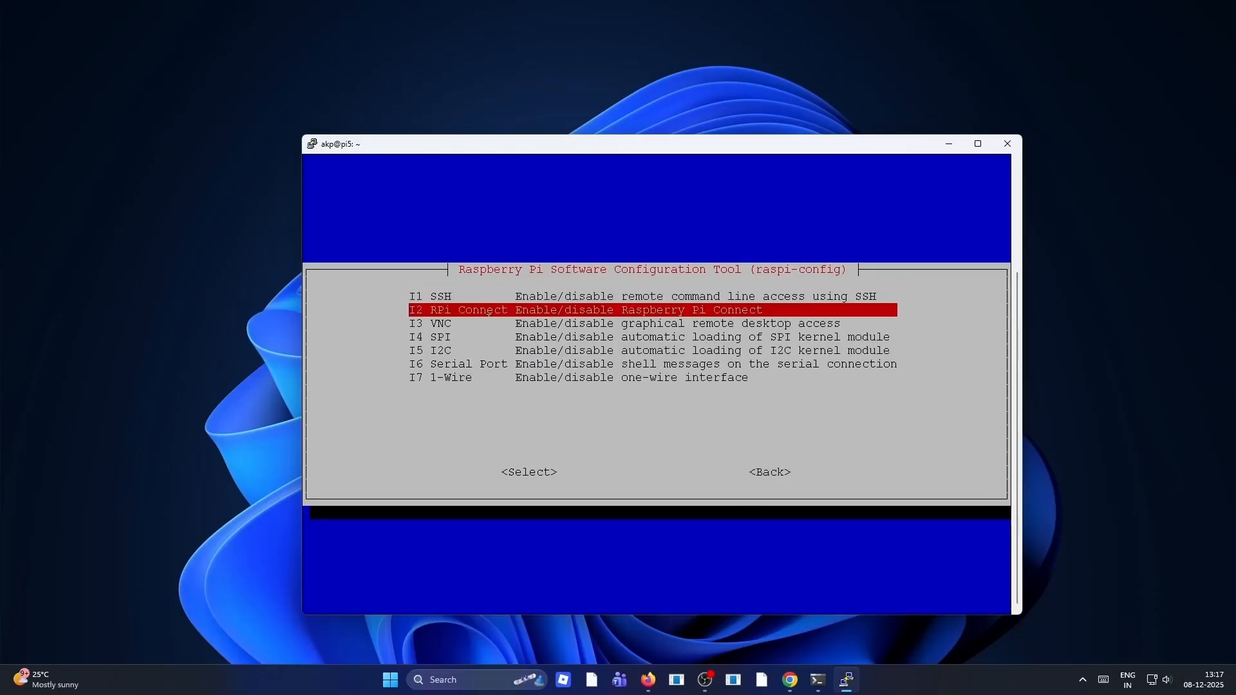
key("Down")
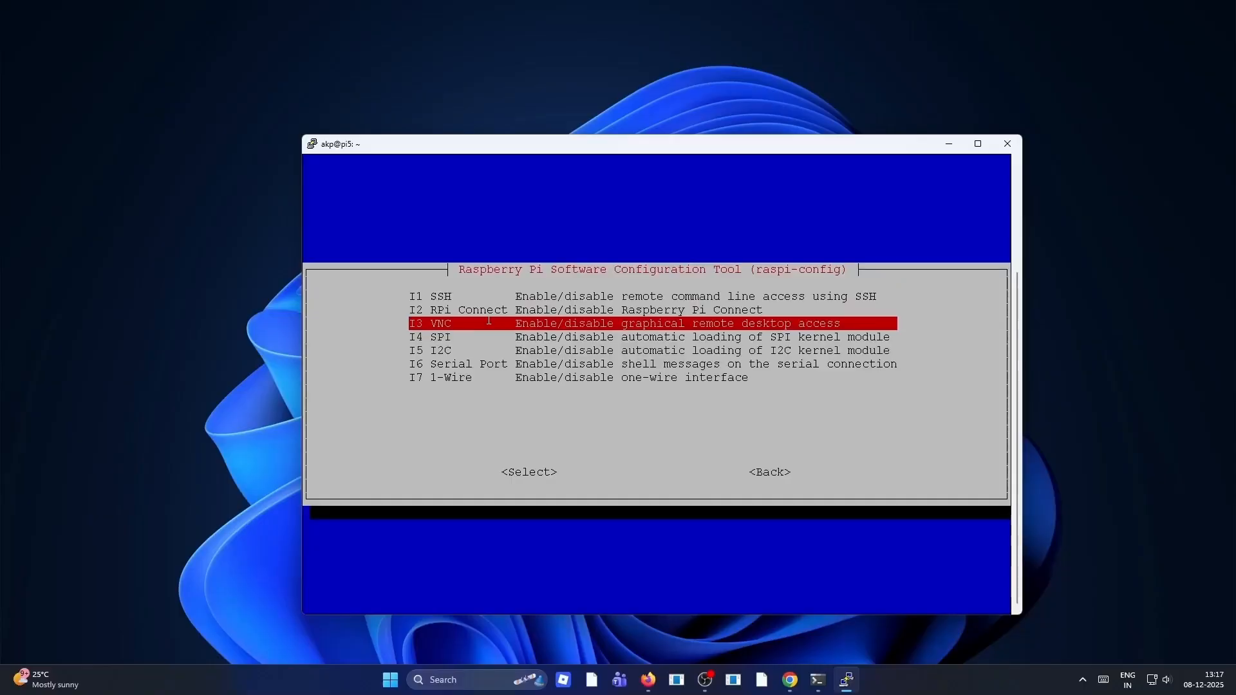
key("Return")
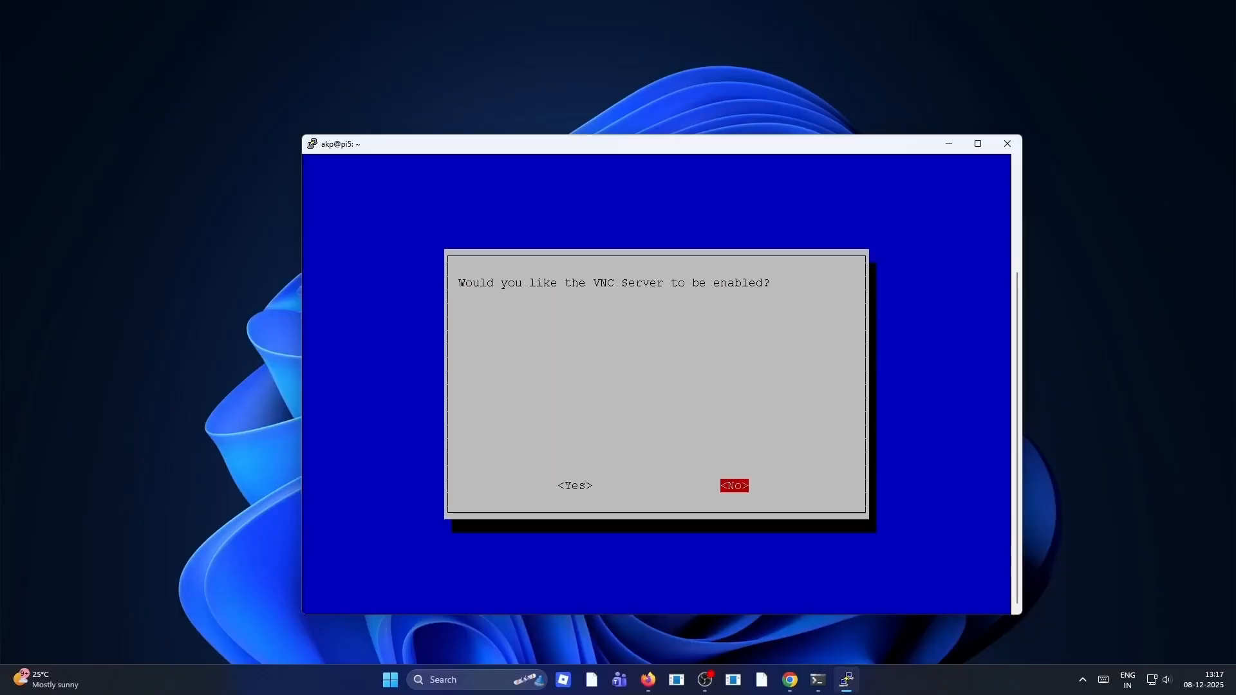
key("Left")
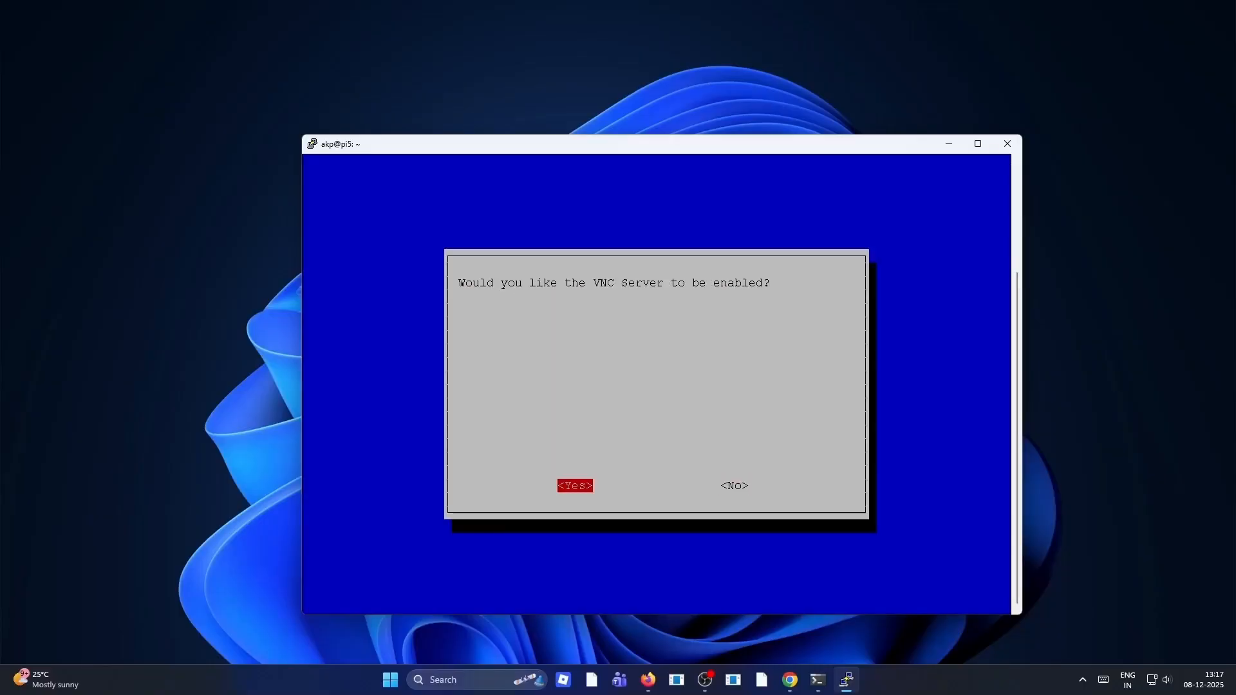
key("Return")
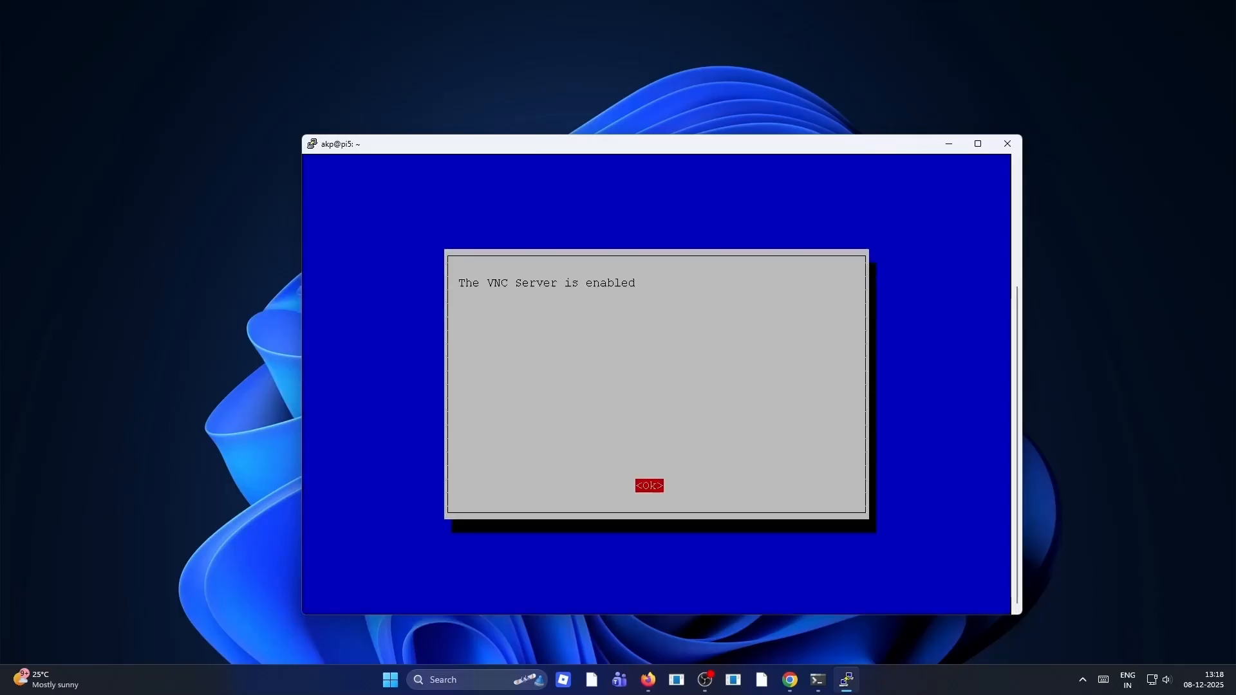
key("Return")
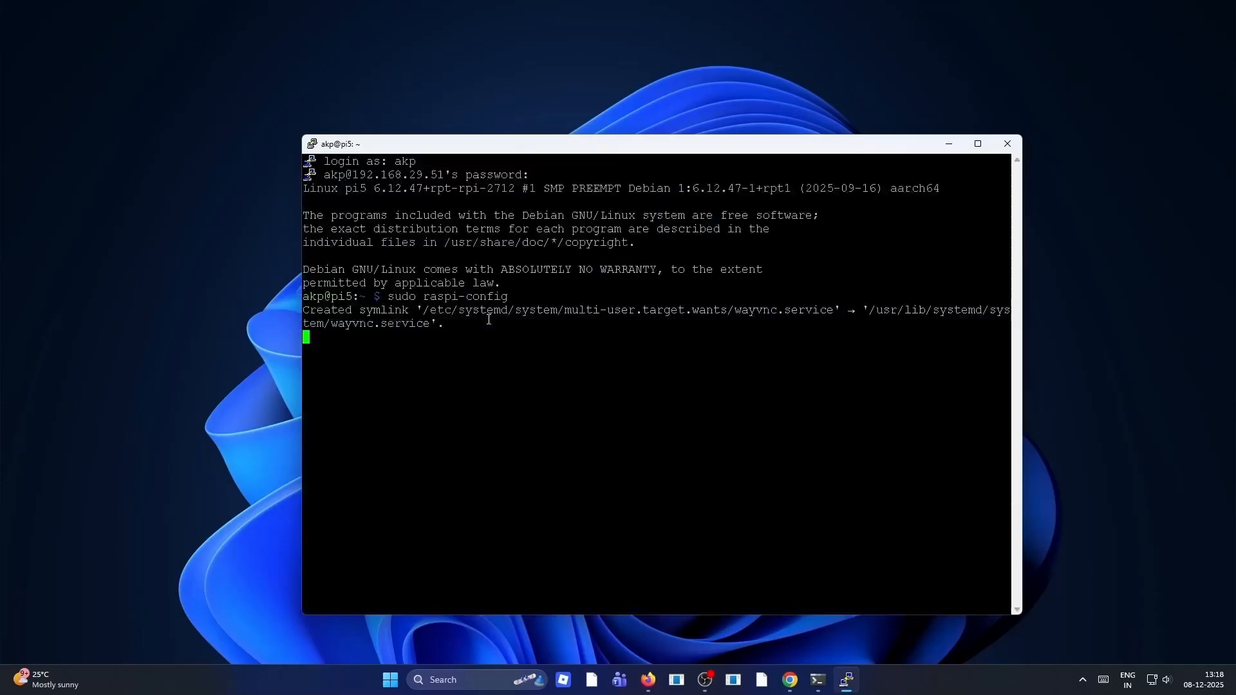
Step: Finish and exit raspi-config back to the shell prompt
key("Down")
key("Down")
key("Down")
key("Down")
key("Down")
key("Down")
key("Down")
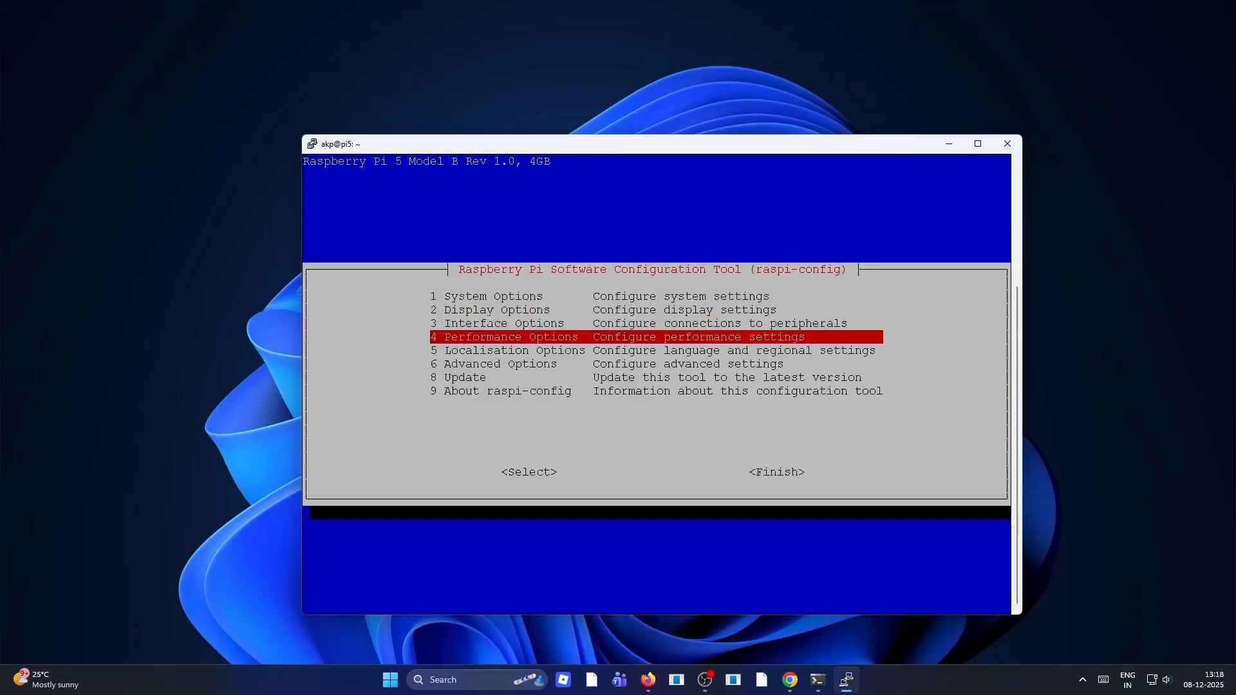
key("Tab")
key("Tab")
key("Return")
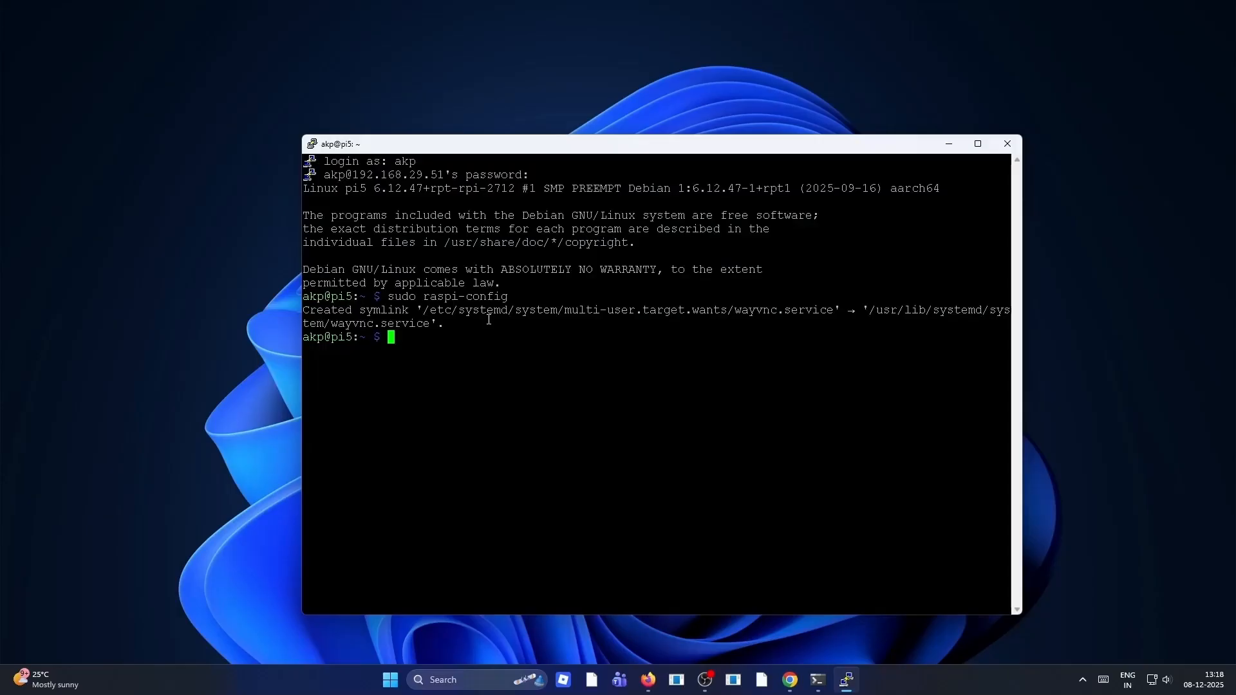
Step: Search Windows for vnc and launch RealVNC Viewer
left_click(436, 679)
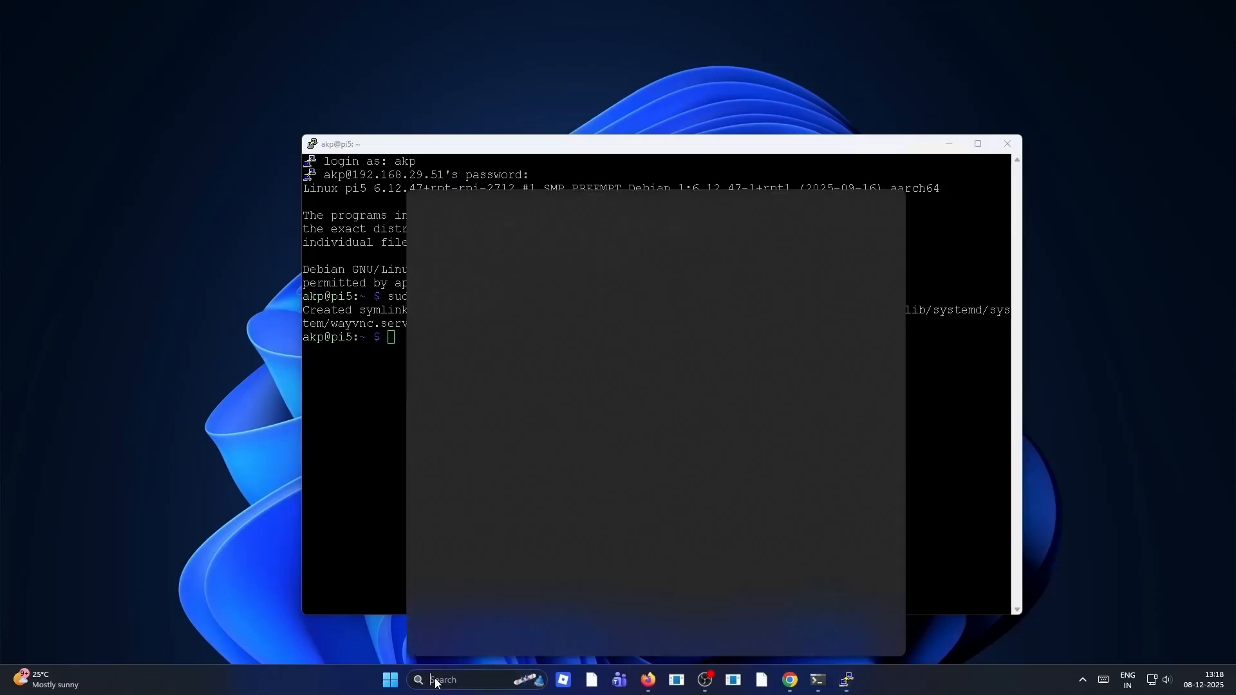
type("v")
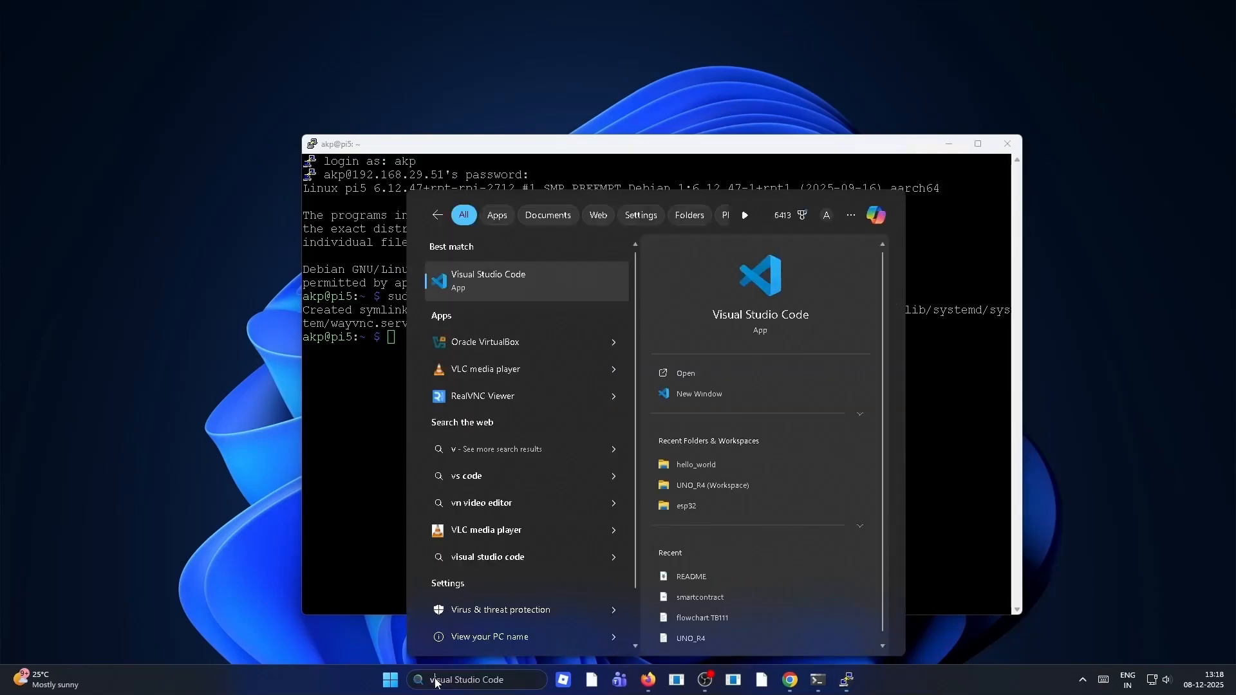
type("nc")
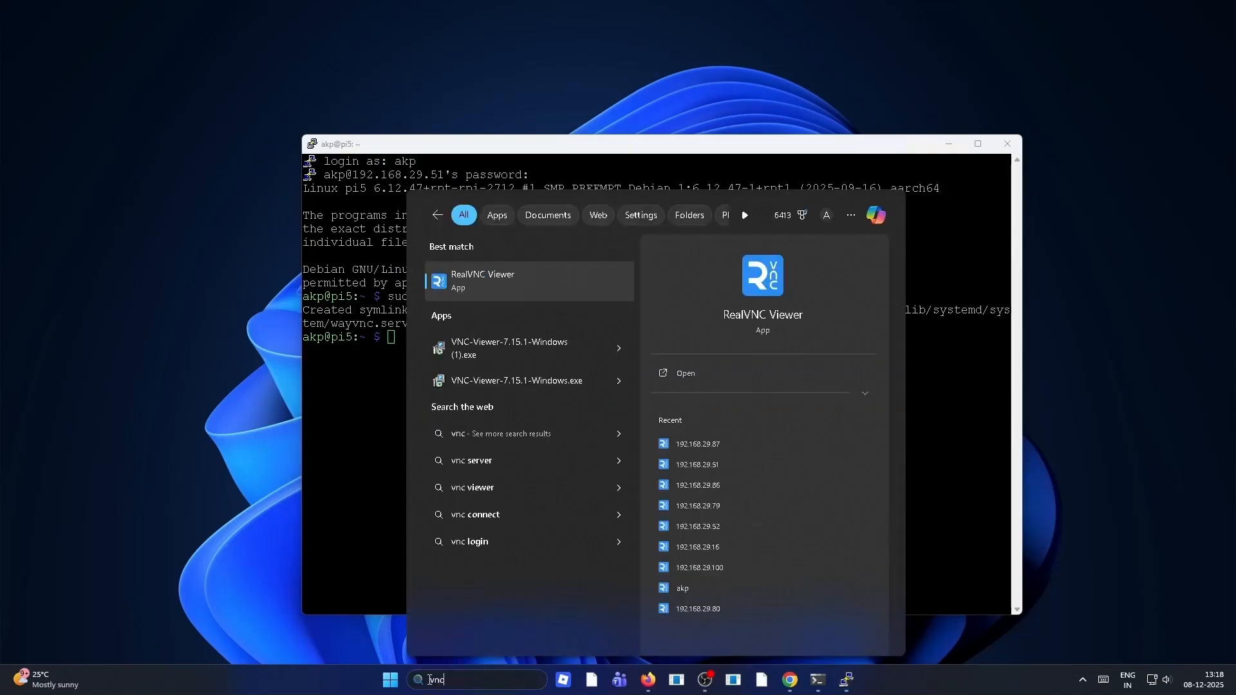
left_click(500, 278)
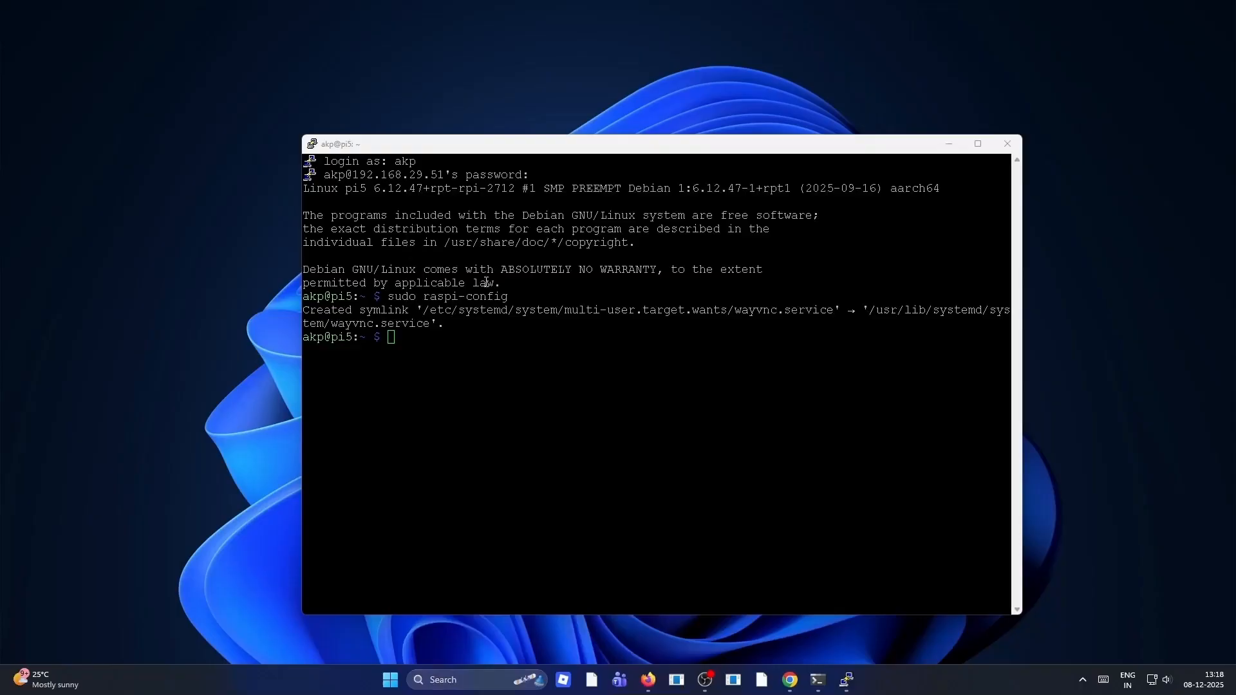
Step: Connect RealVNC Viewer to the Pi by pasting its IP address 192.168.29.51 into the address bar
left_click(949, 144)
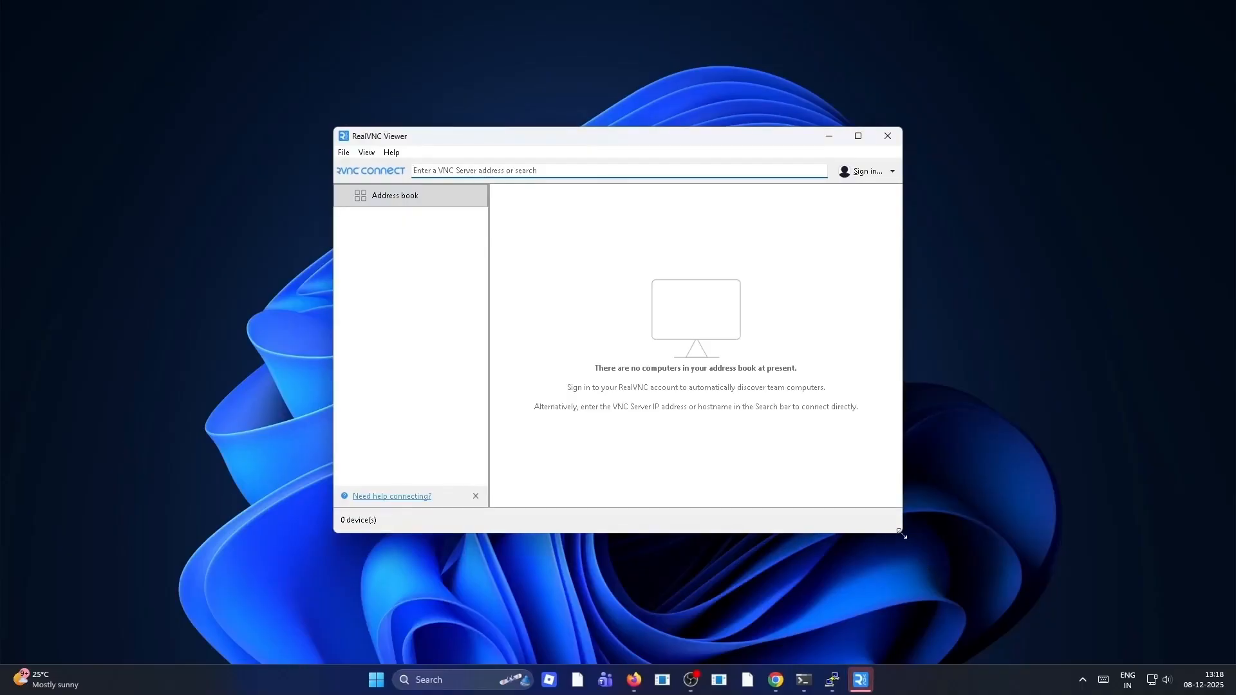
left_click_drag(901, 533, 1023, 633)
left_click(493, 171)
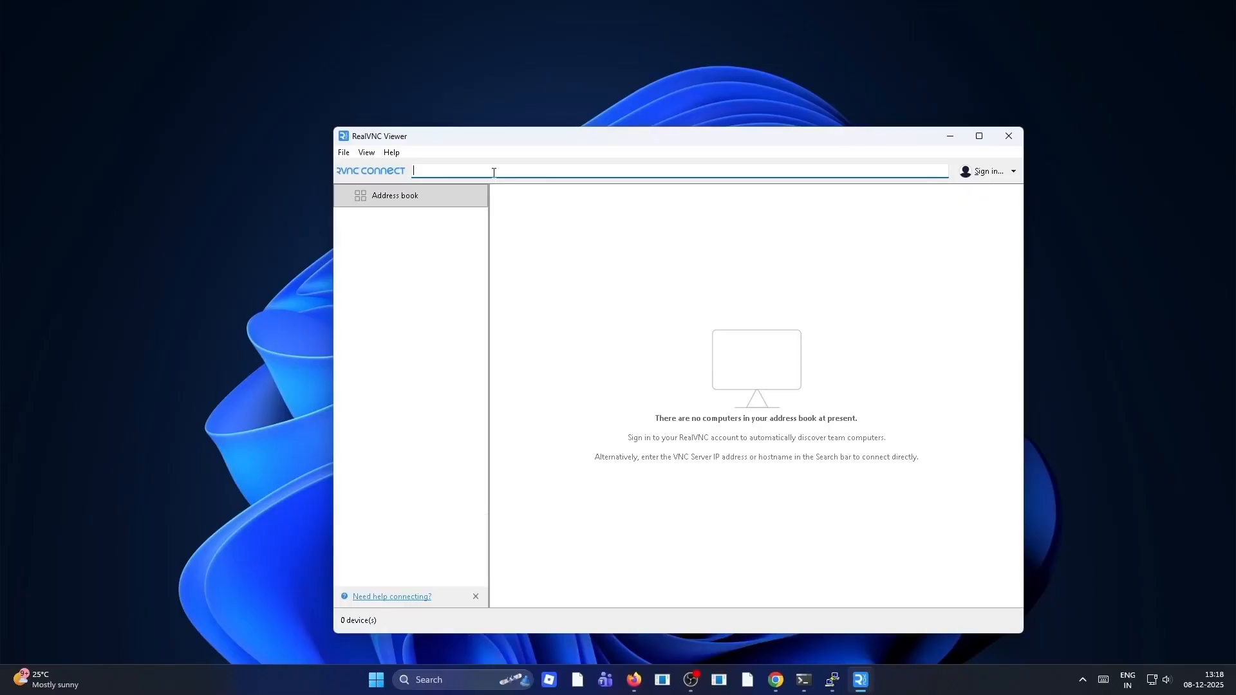
mouse_move(836, 683)
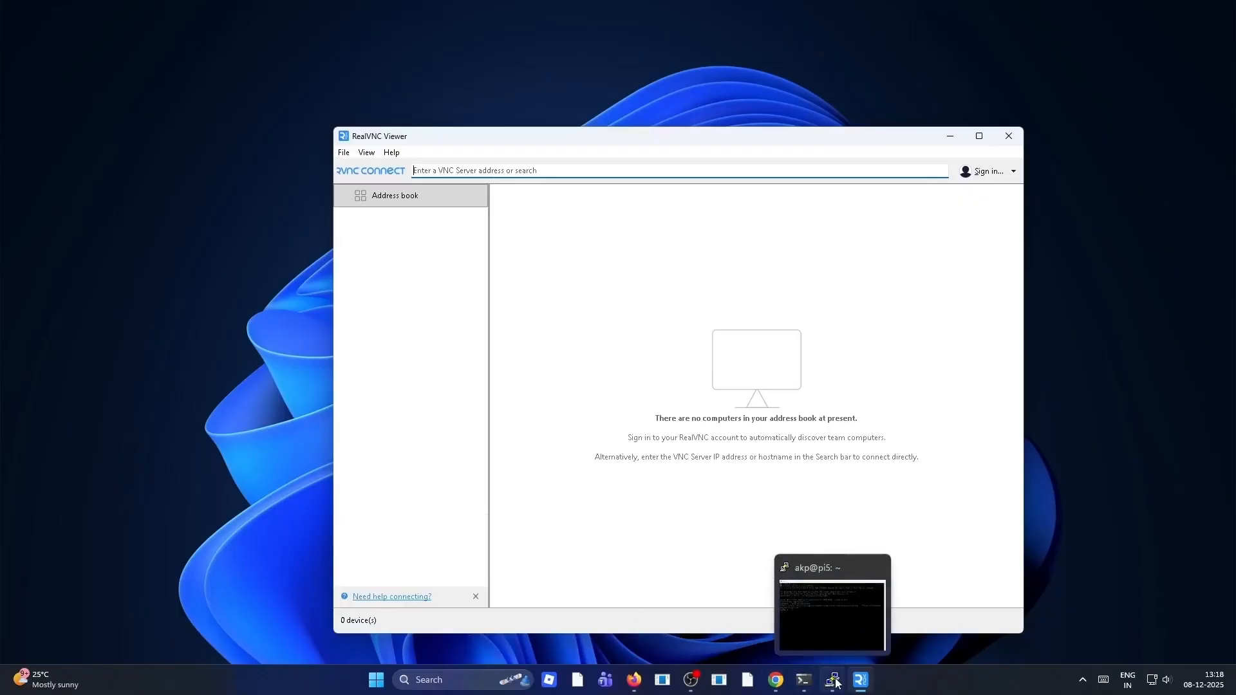
left_click(830, 633)
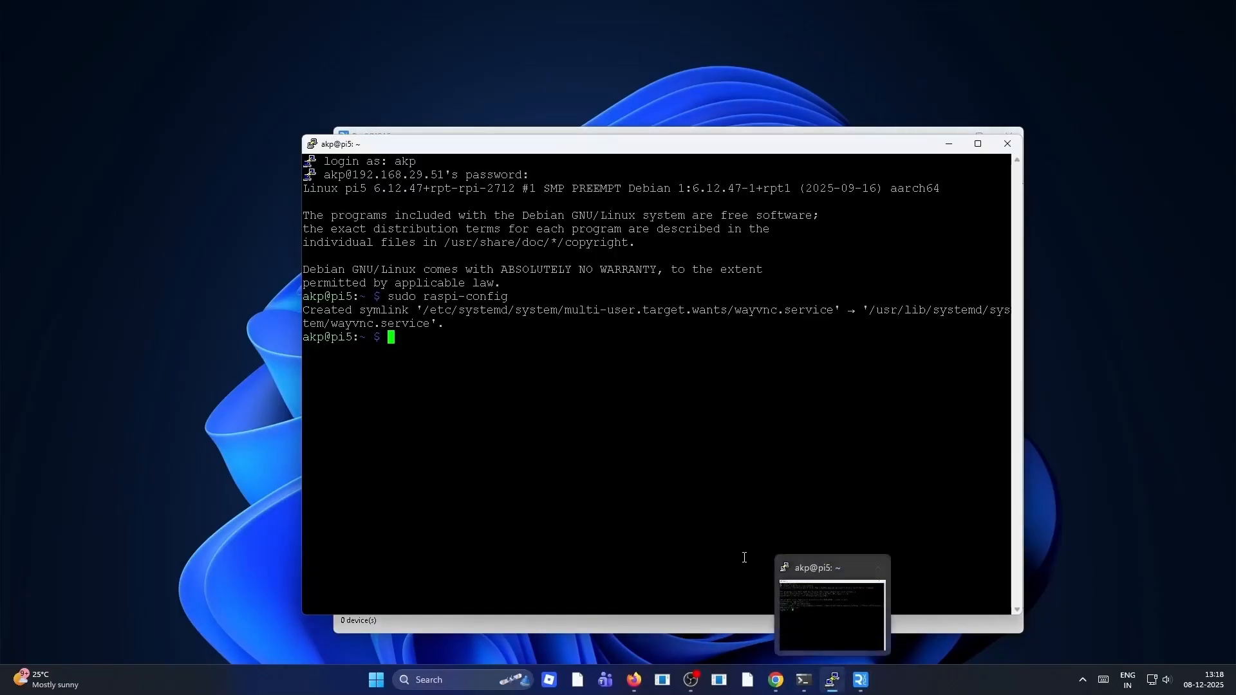
left_click(832, 681)
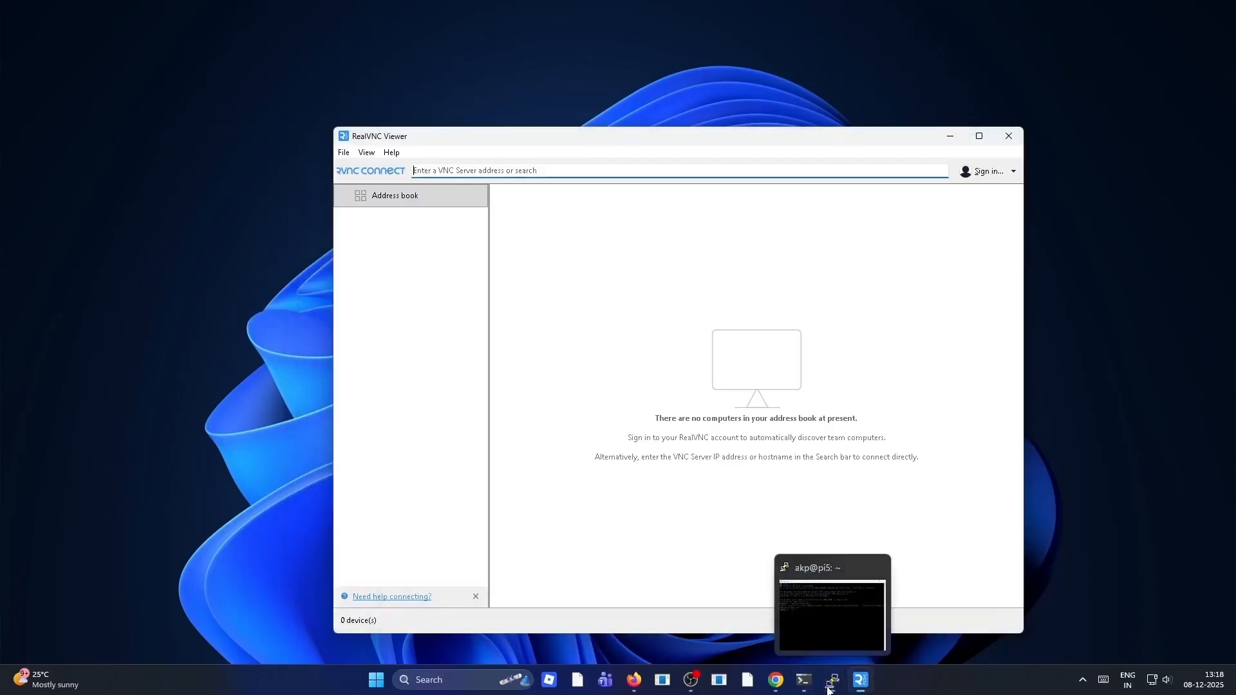
type("192.168.29.51")
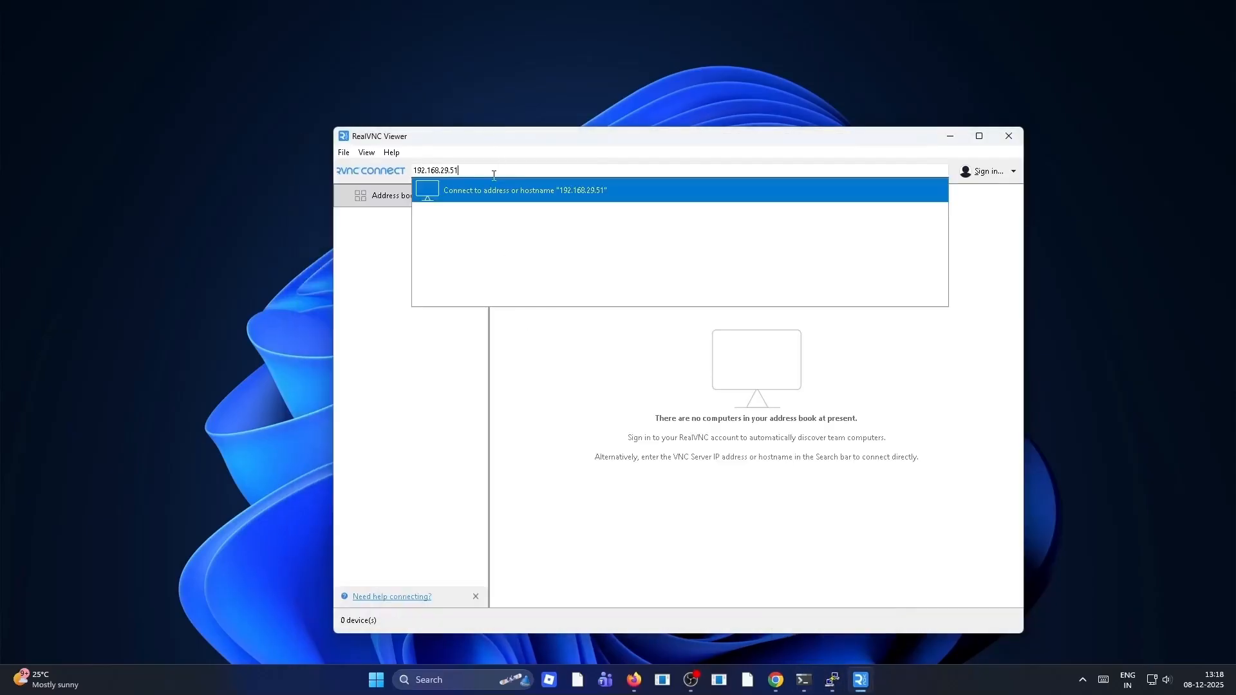
left_click(593, 194)
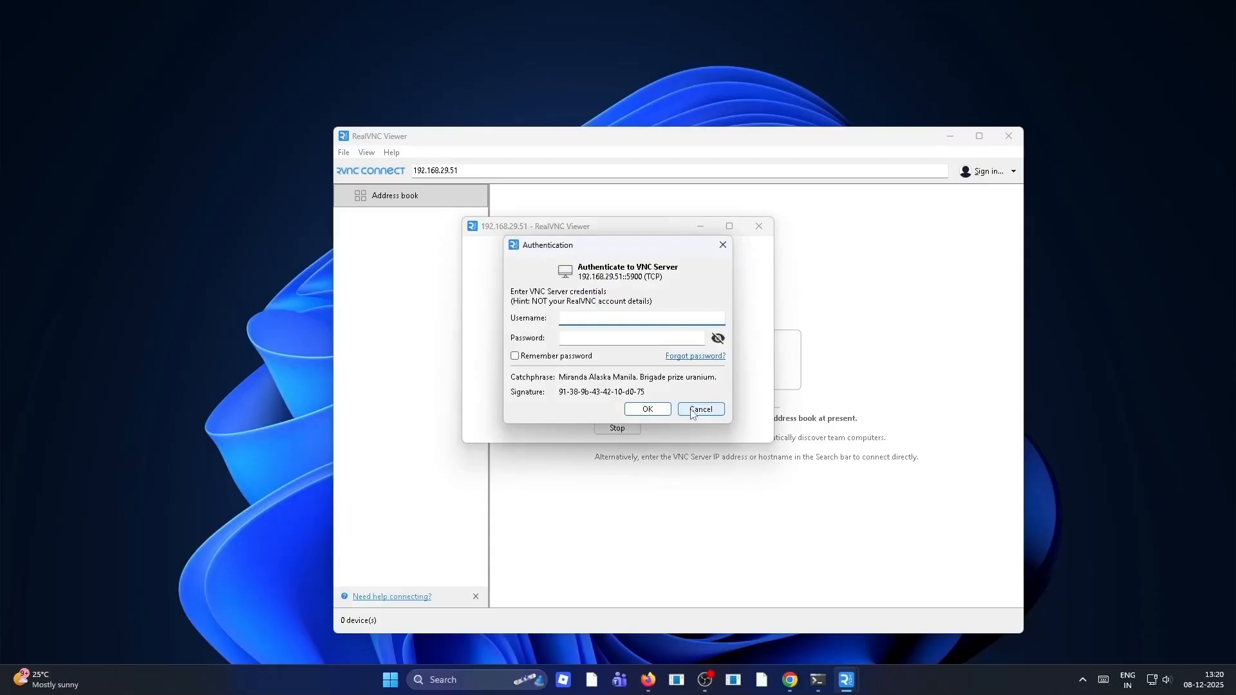
Step: Authenticate to the VNC Server with the account username and password, ticking Remember password
left_click(692, 410)
left_click(627, 319)
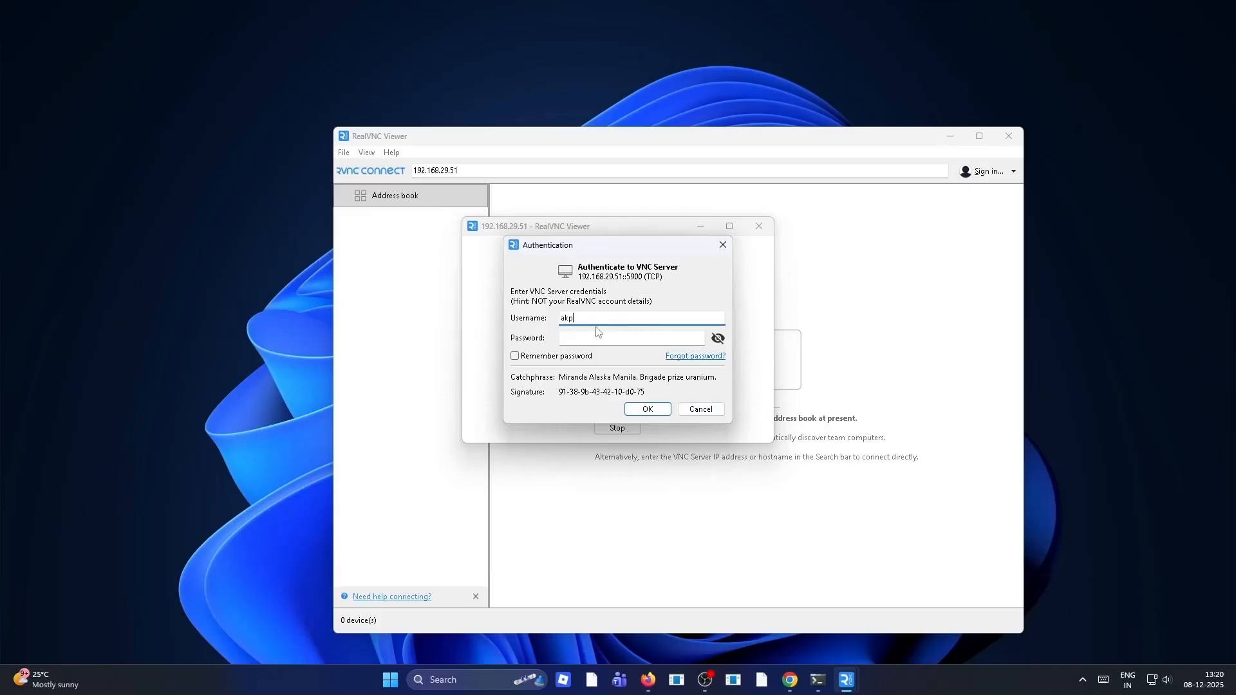
left_click(588, 342)
left_click(515, 356)
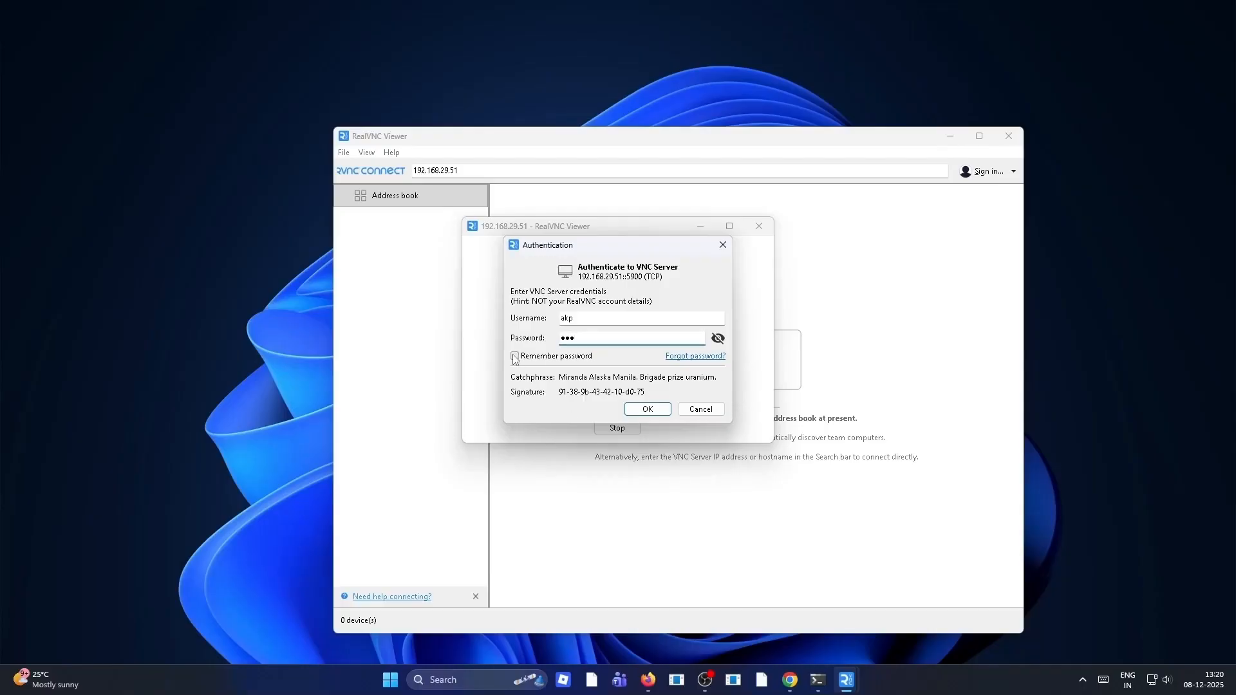
left_click(657, 412)
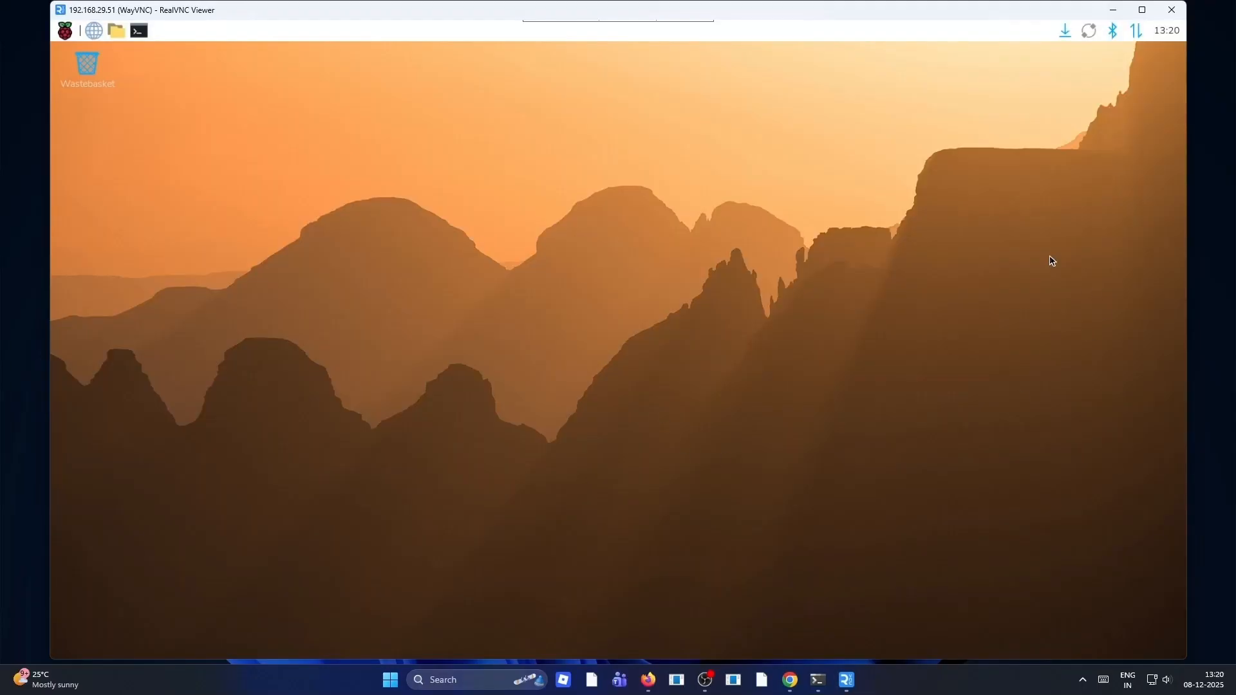
Step: Open a terminal window on the Pi's remote desktop
left_click(1142, 10)
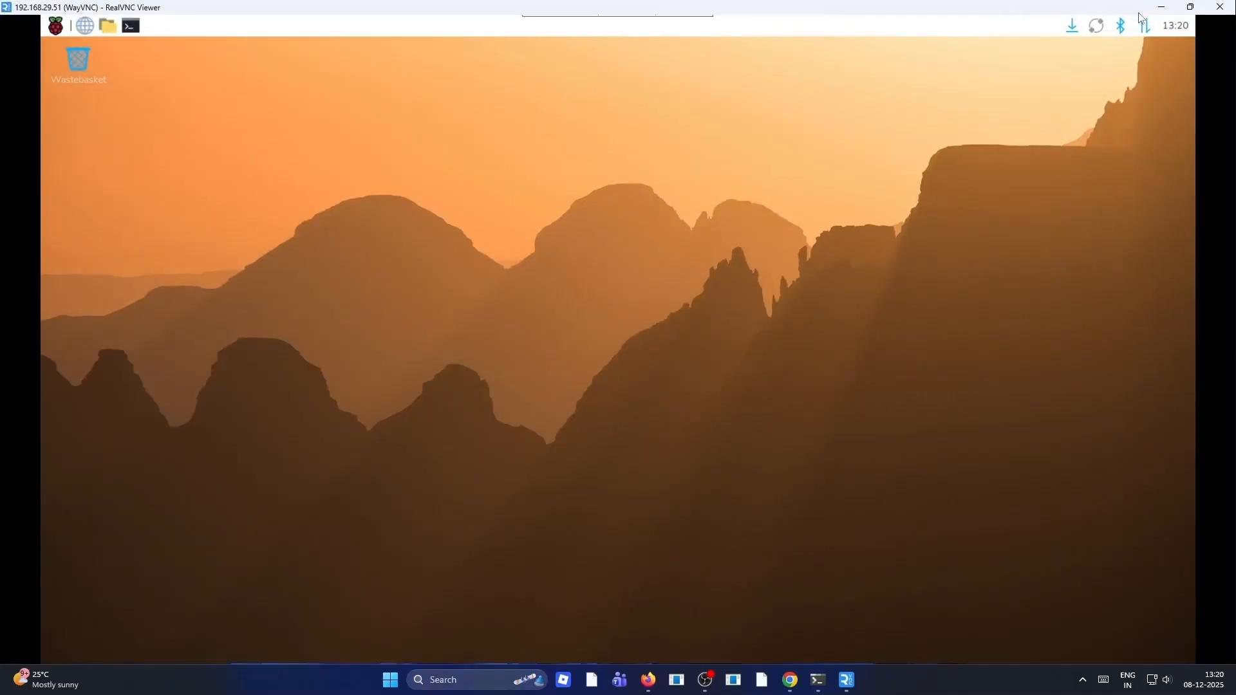
left_click(1190, 7)
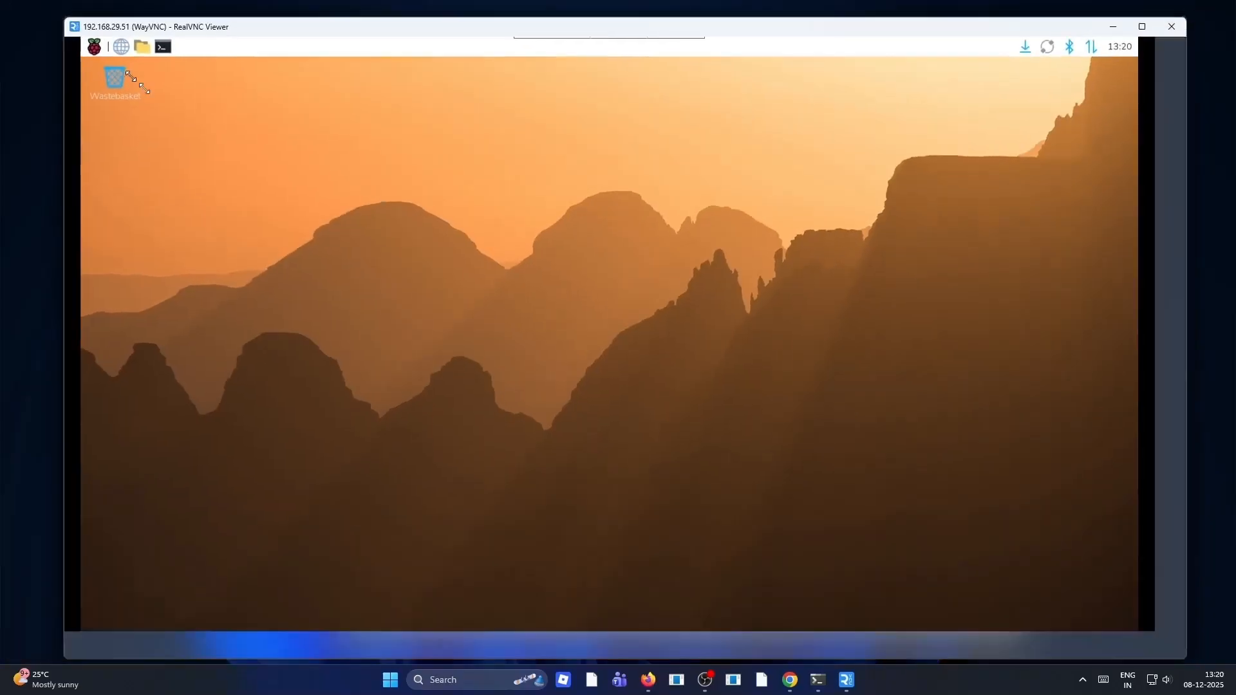
left_click_drag(139, 82, 254, 204)
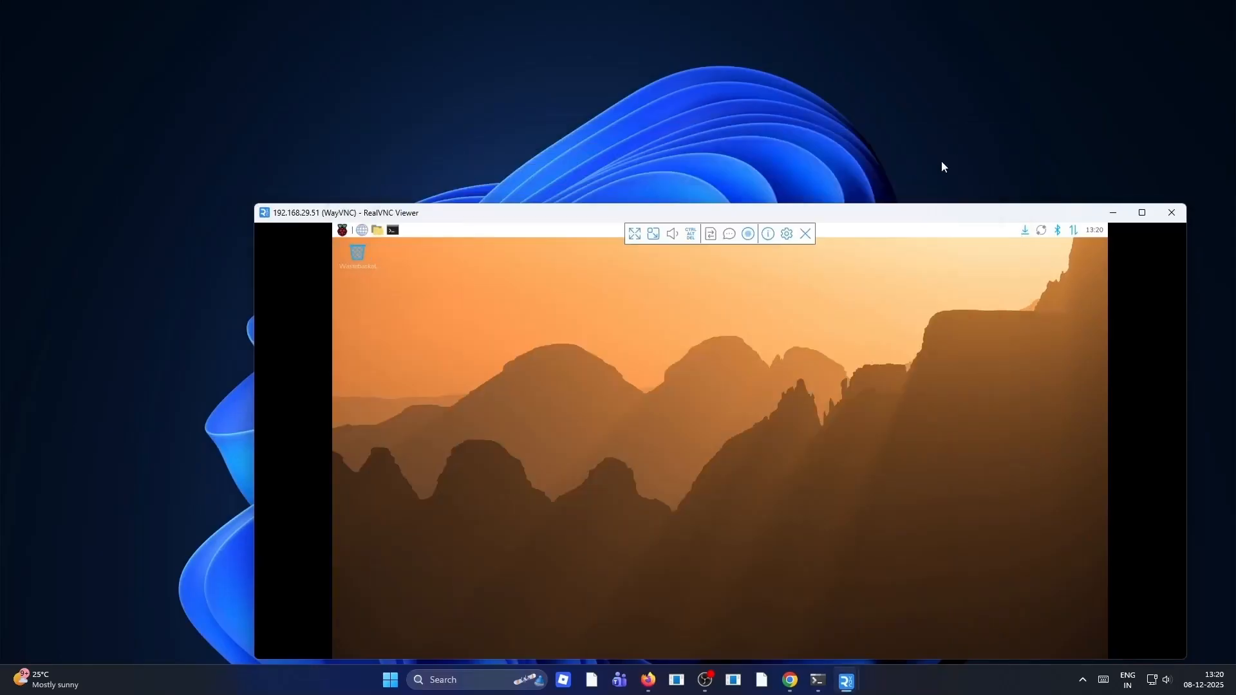
left_click_drag(917, 213, 754, 76)
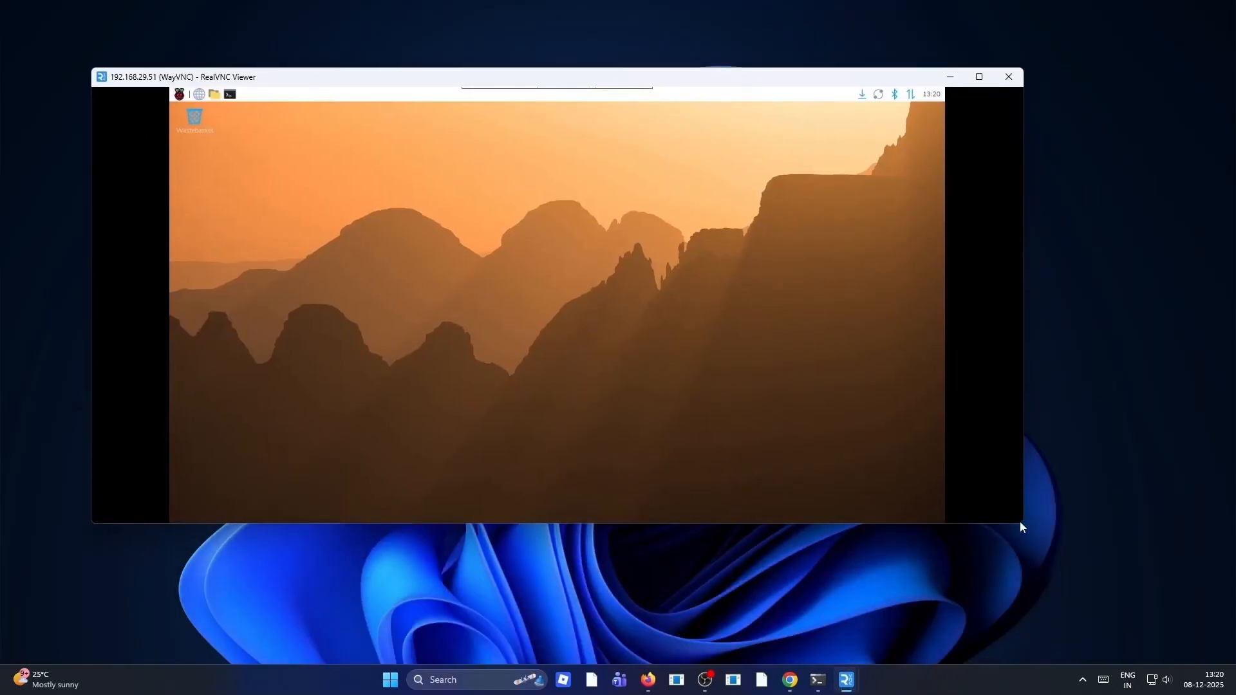
left_click_drag(1020, 527, 1132, 663)
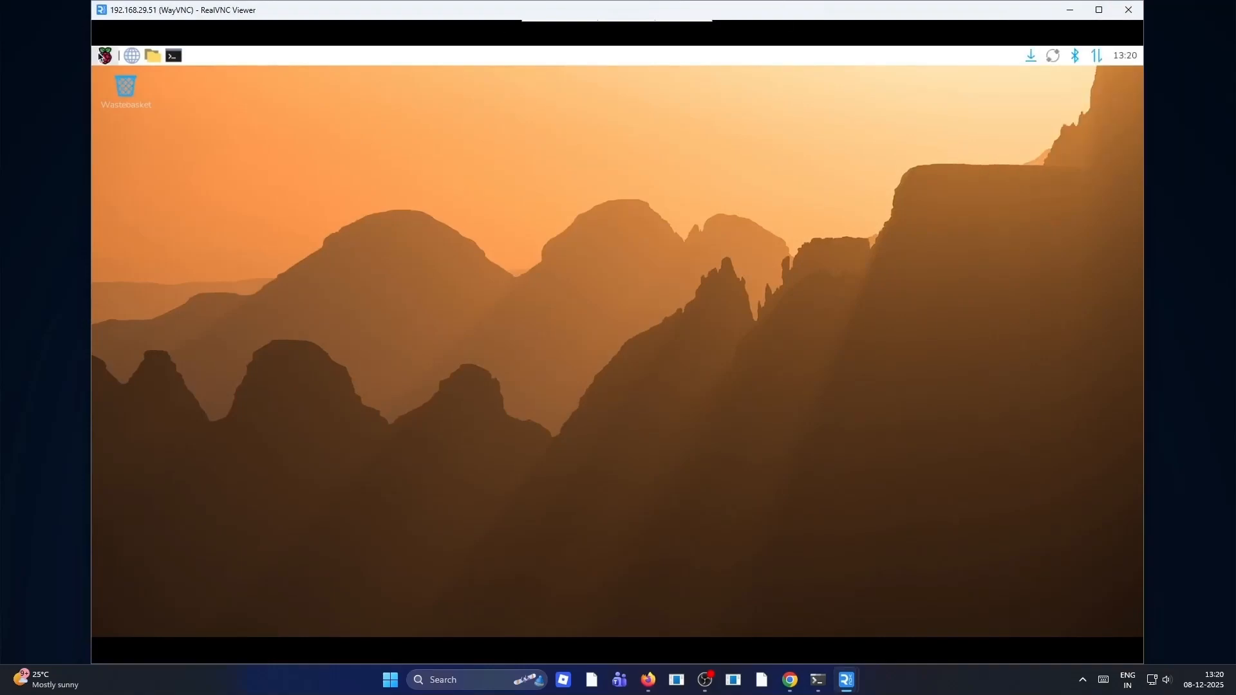
left_click(1098, 10)
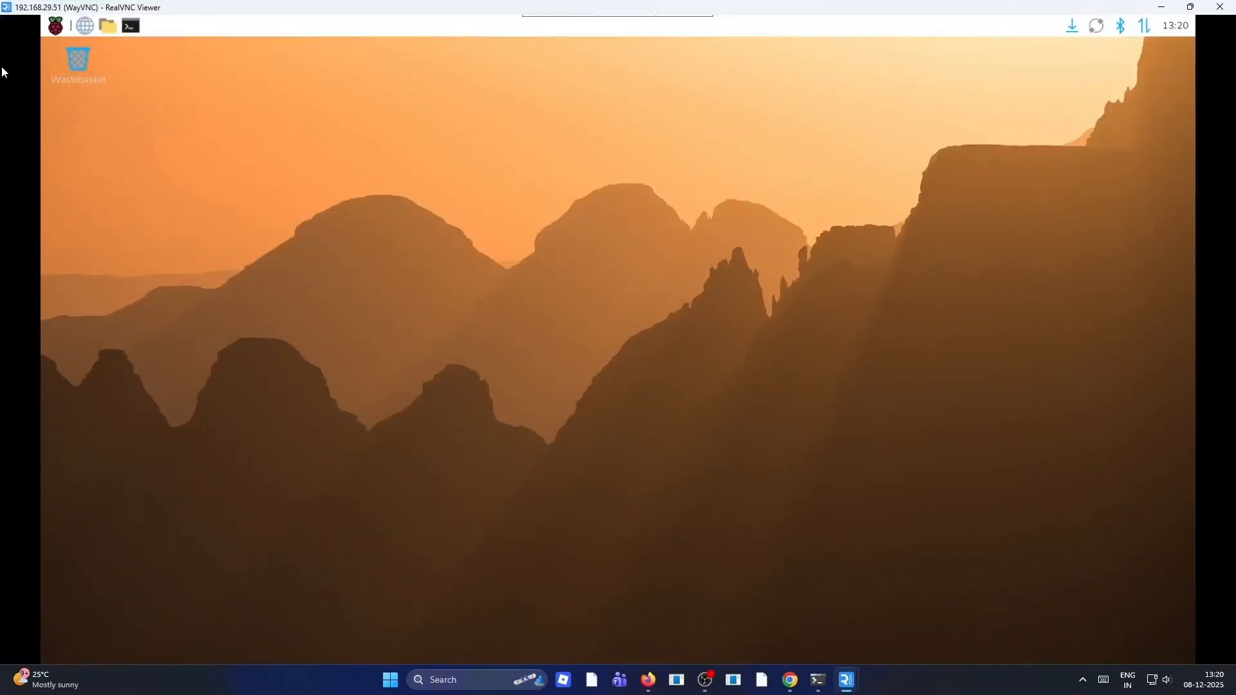
left_click(56, 27)
mouse_move(76, 55)
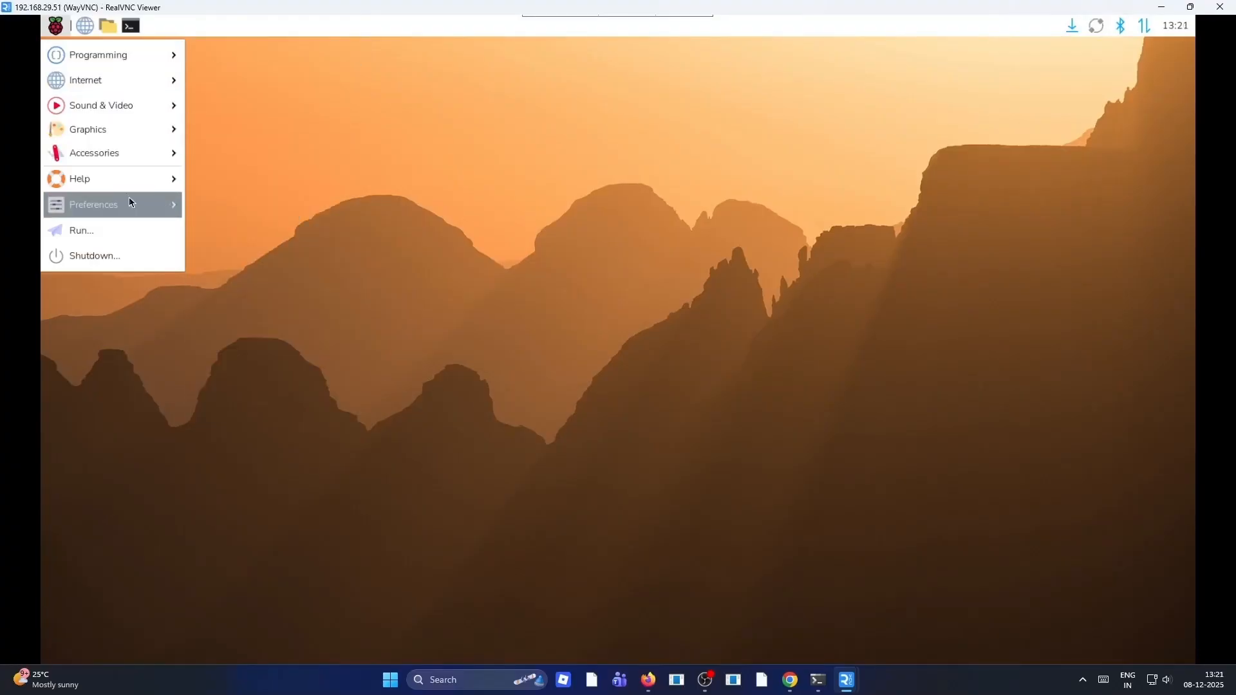
left_click(130, 27)
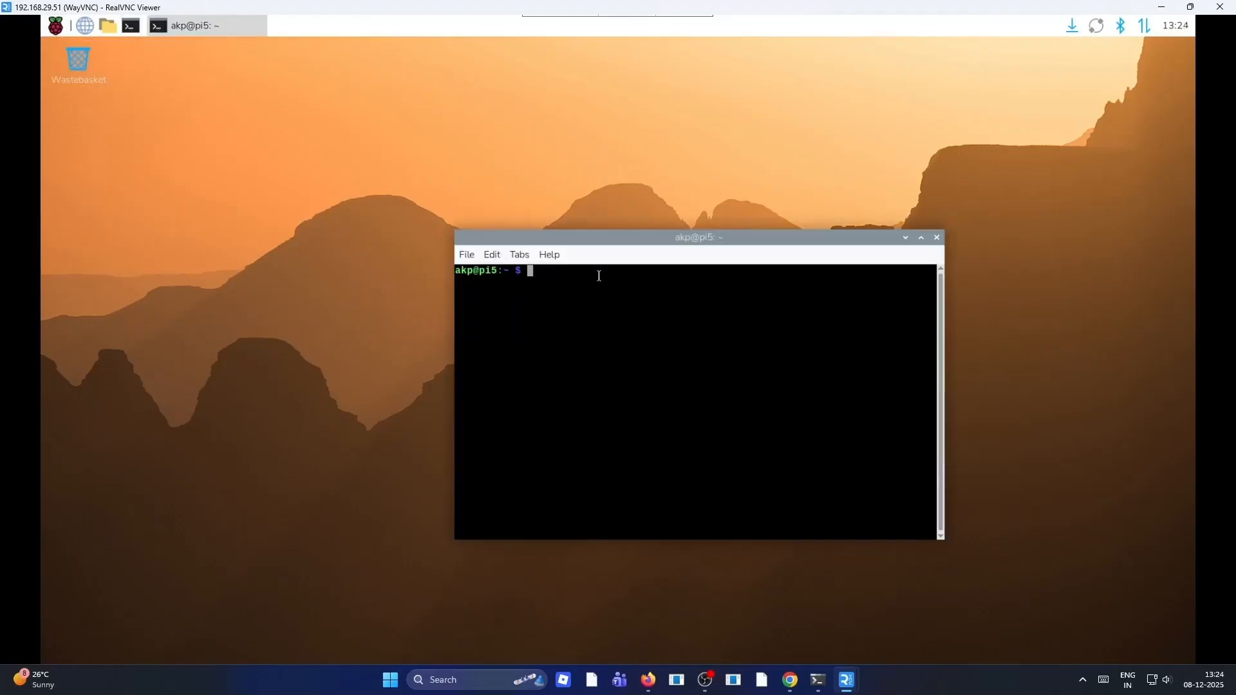
Step: Paste and run hostnamectl in the Pi's terminal to check the system details
type("hostnamectl")
key("Return")
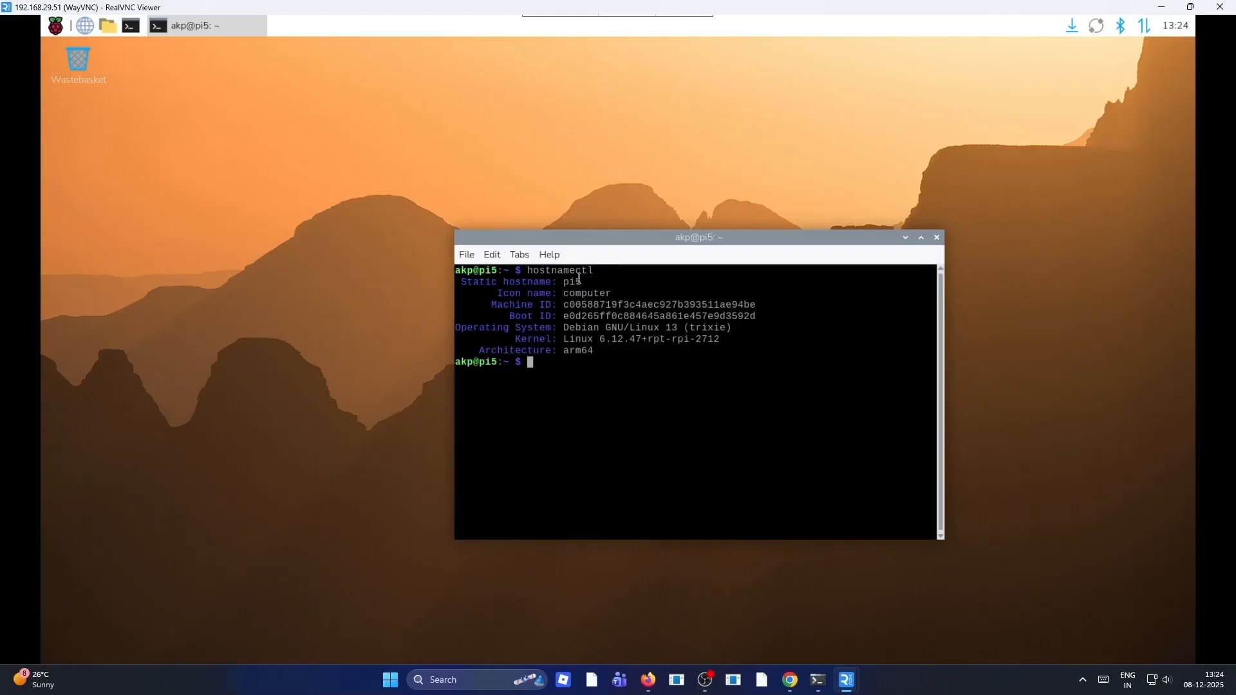
left_click(508, 253)
left_click(516, 340)
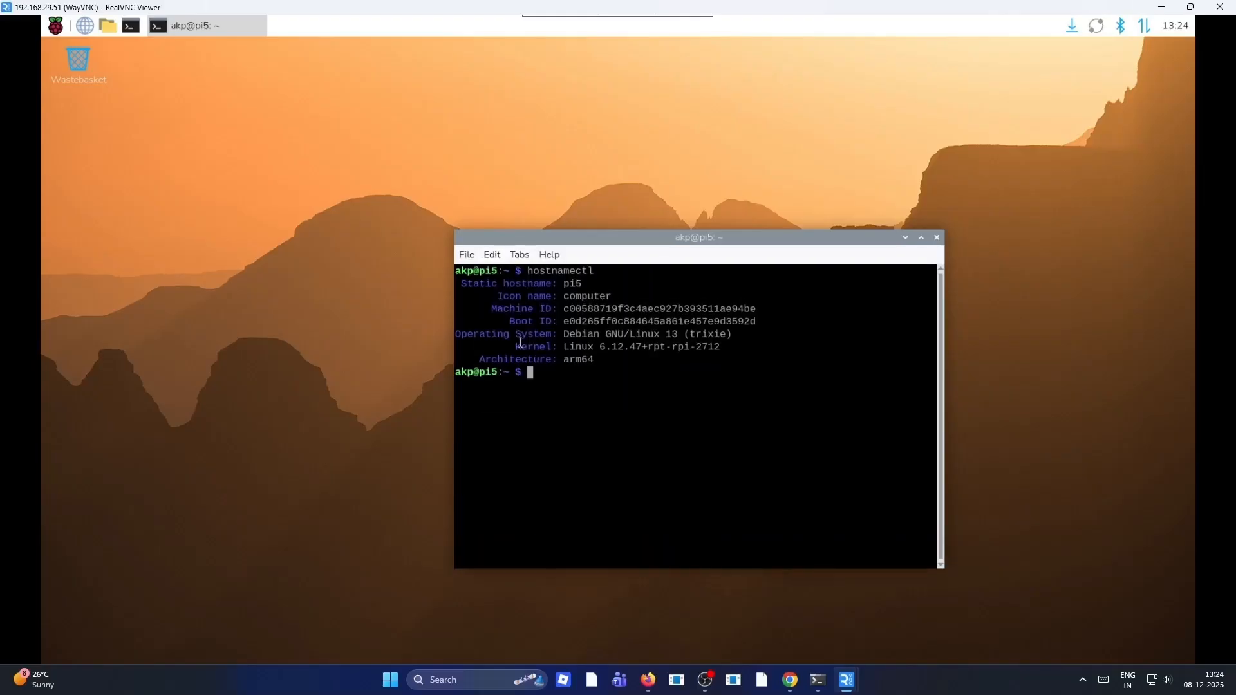
Step: Review the operating system, kernel and architecture lines in the hostnamectl output
left_click_drag(564, 286, 587, 285)
left_click(609, 340)
left_click_drag(684, 334, 734, 334)
left_click(628, 362)
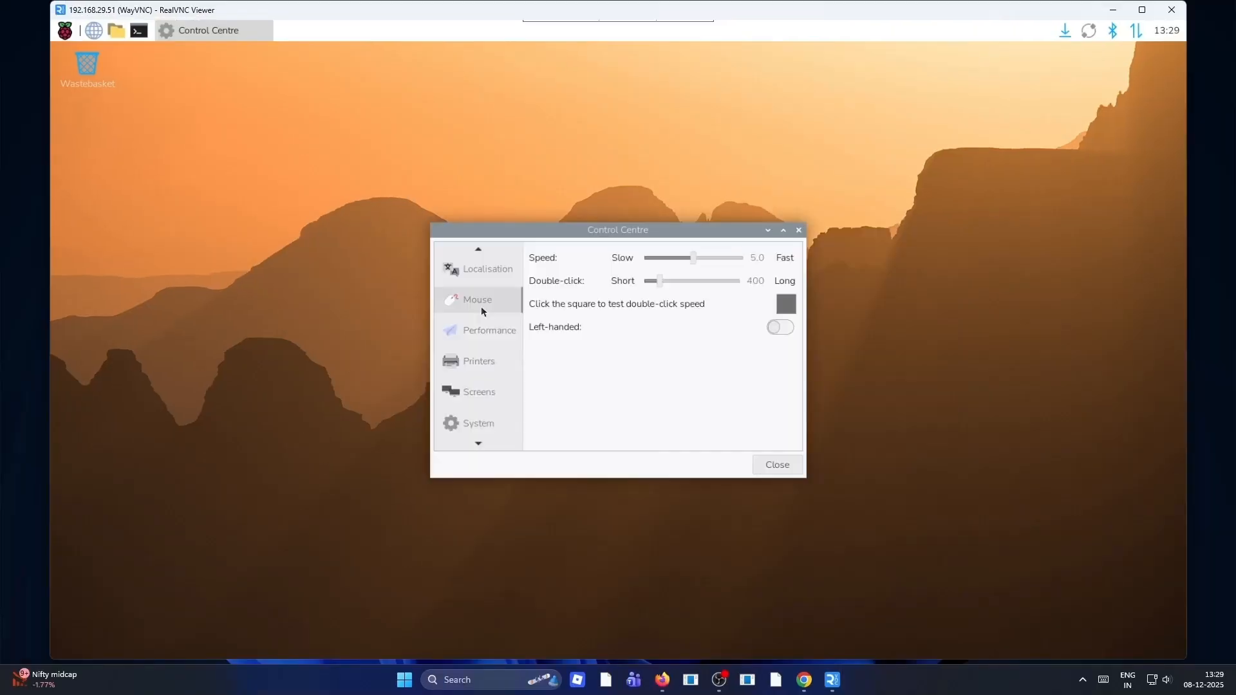
Step: Close the Control Centre window
scroll(482, 312, "up", 6)
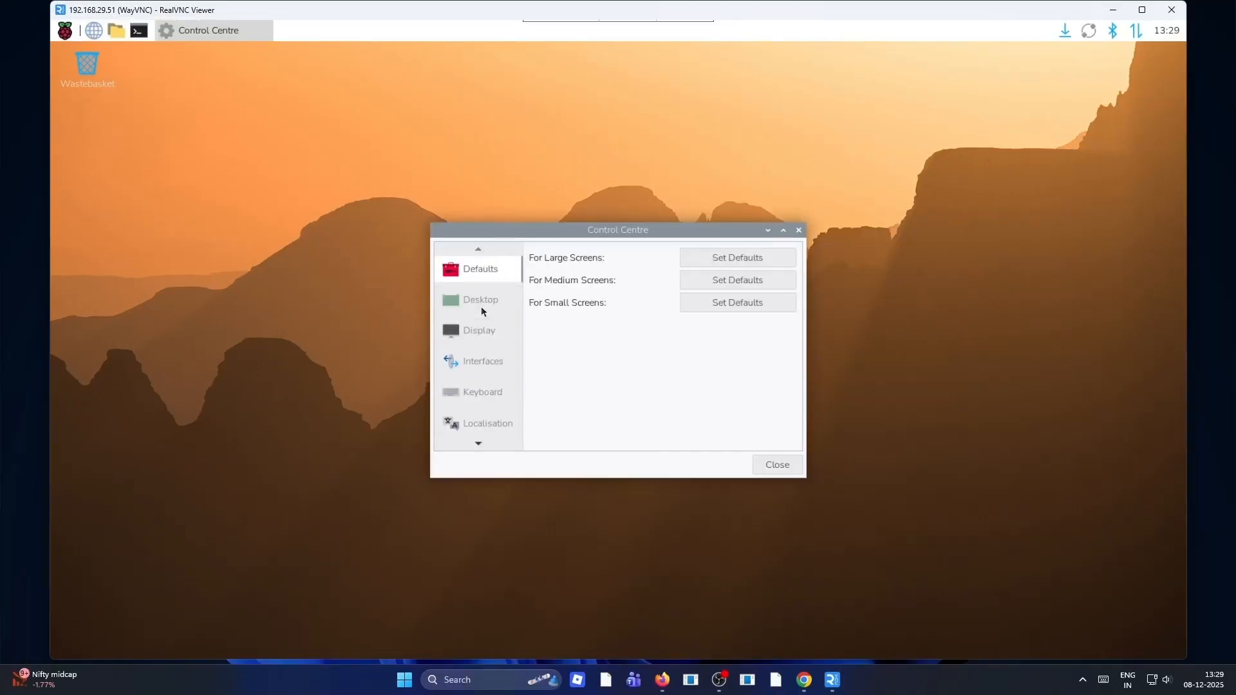
left_click(777, 465)
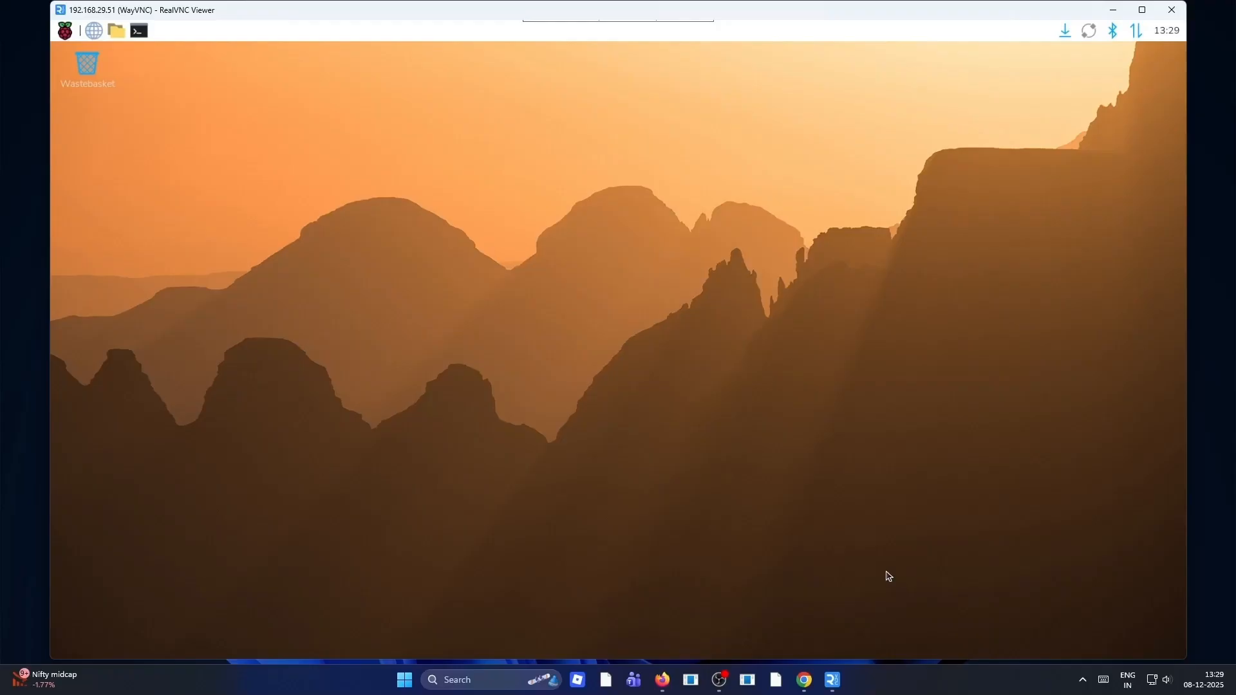
Step: Change the desktop wallpaper to branches.jpg through Desktop Preferences and close the Control Centre
right_click(217, 112)
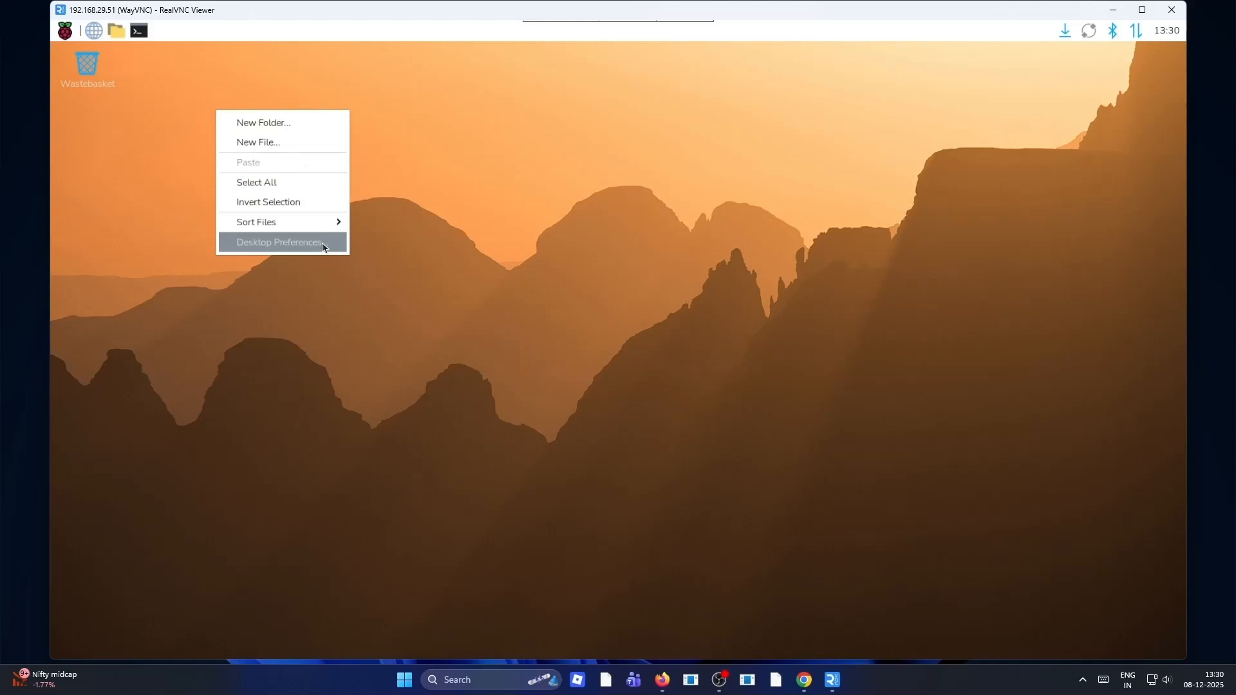
left_click(322, 242)
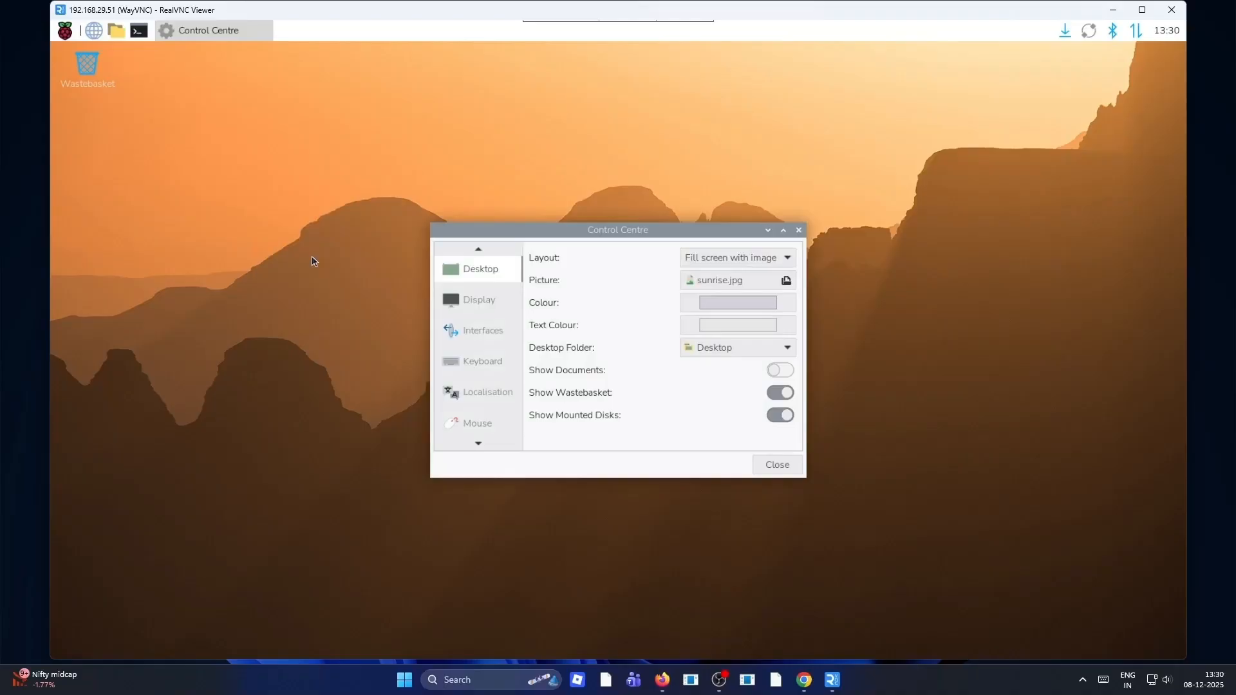
left_click(770, 285)
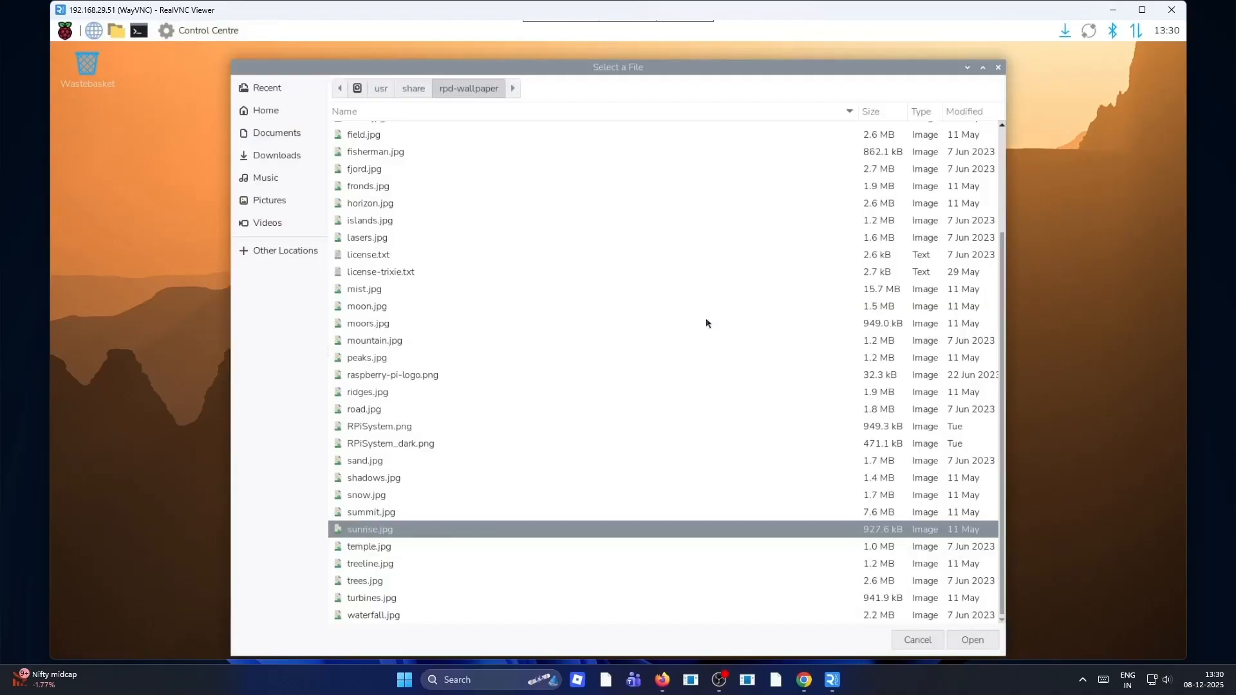
double_click(366, 495)
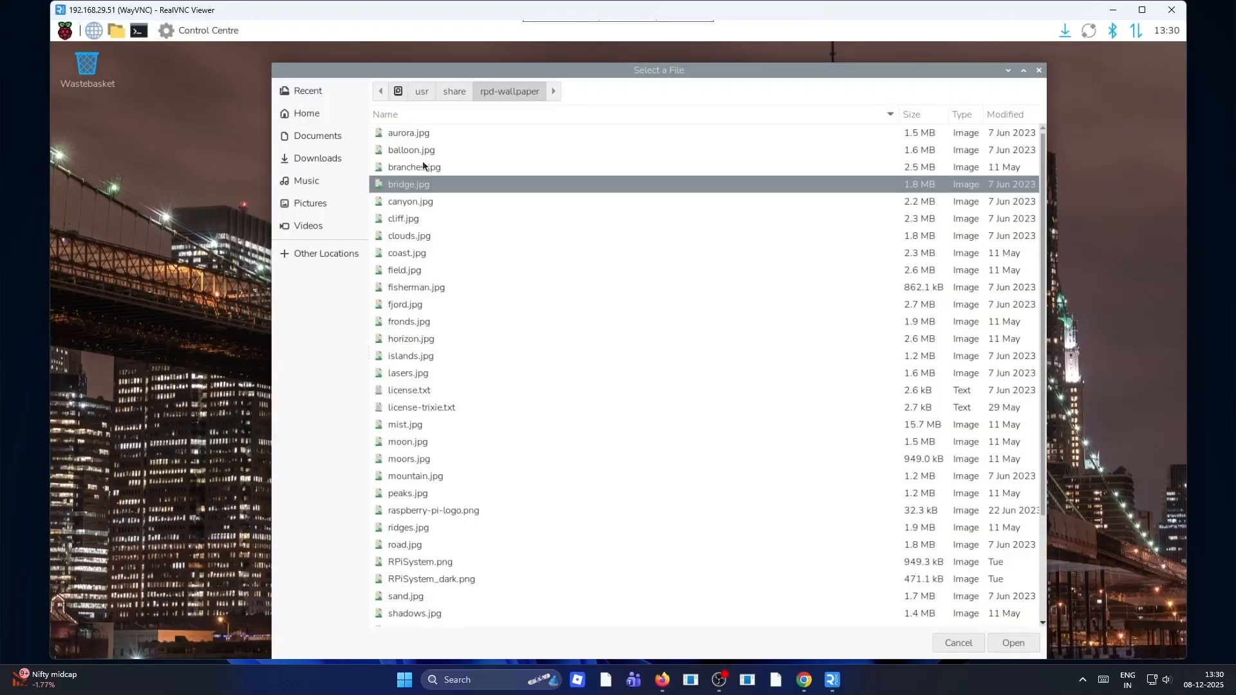
double_click(422, 162)
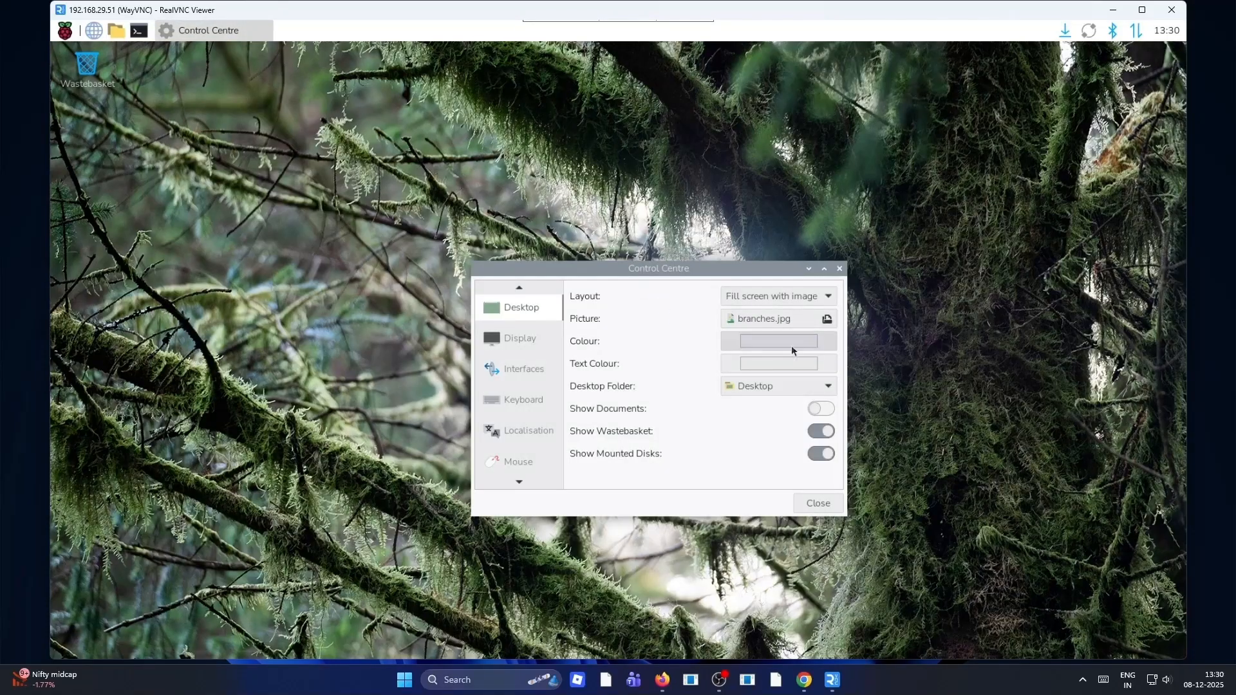
left_click(816, 503)
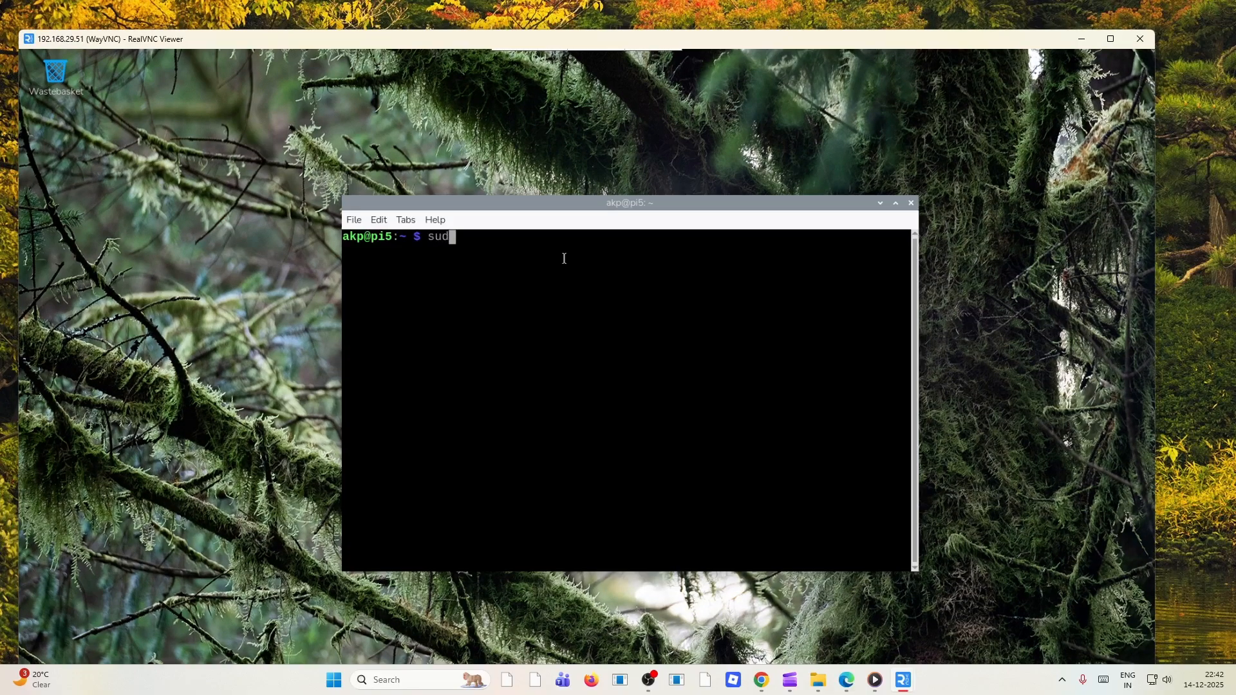
Step: Run sudo apt update in the Pi's terminal
type("do apt update")
key("Return")
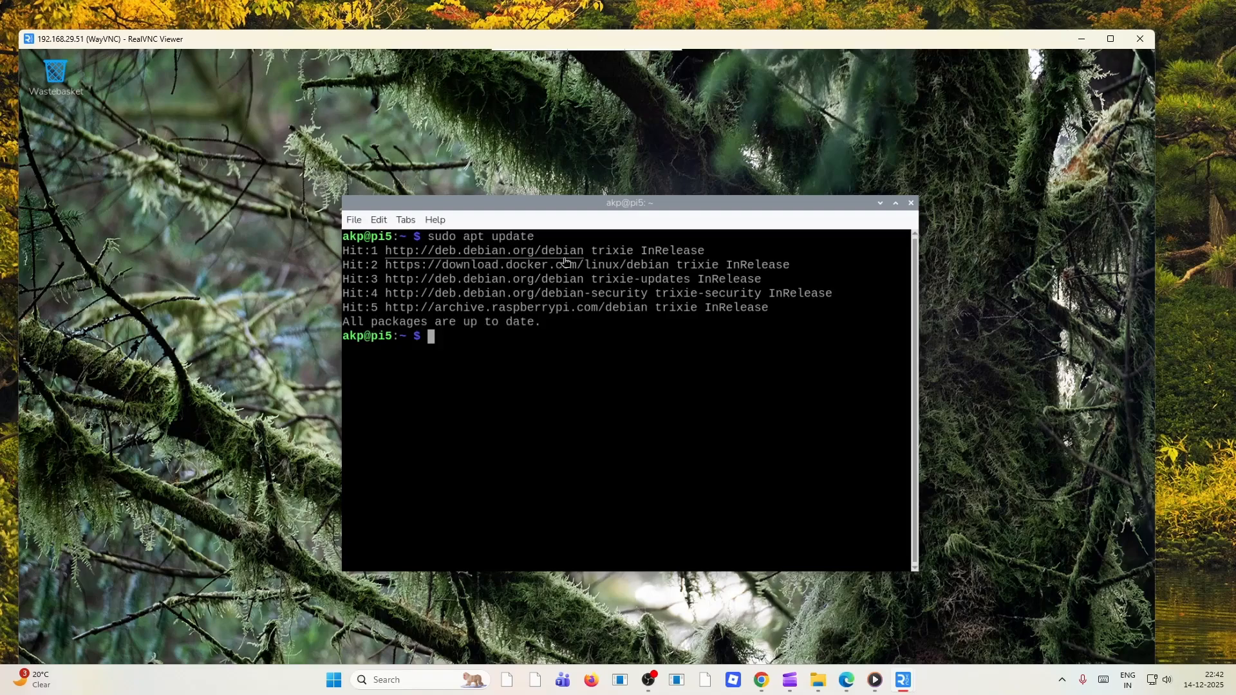
Step: Run sudo apt full-upgrade -y and highlight its summary line
type("sudo apt full-upgrade -y")
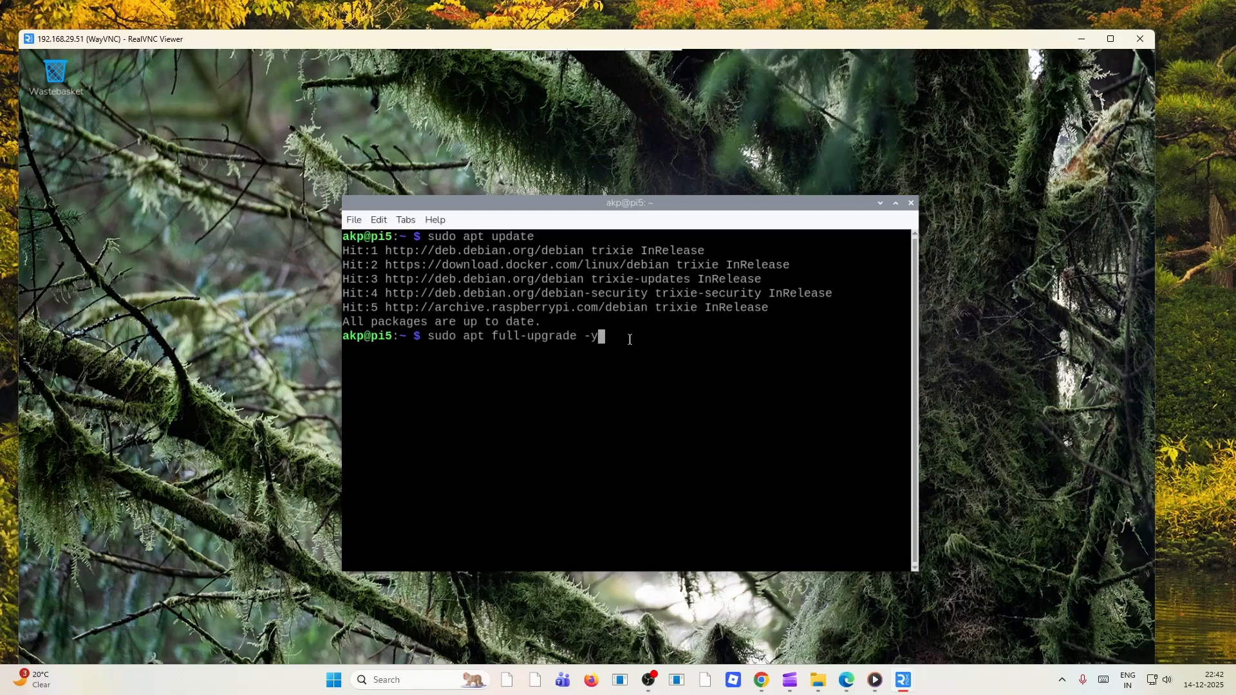
key("Return")
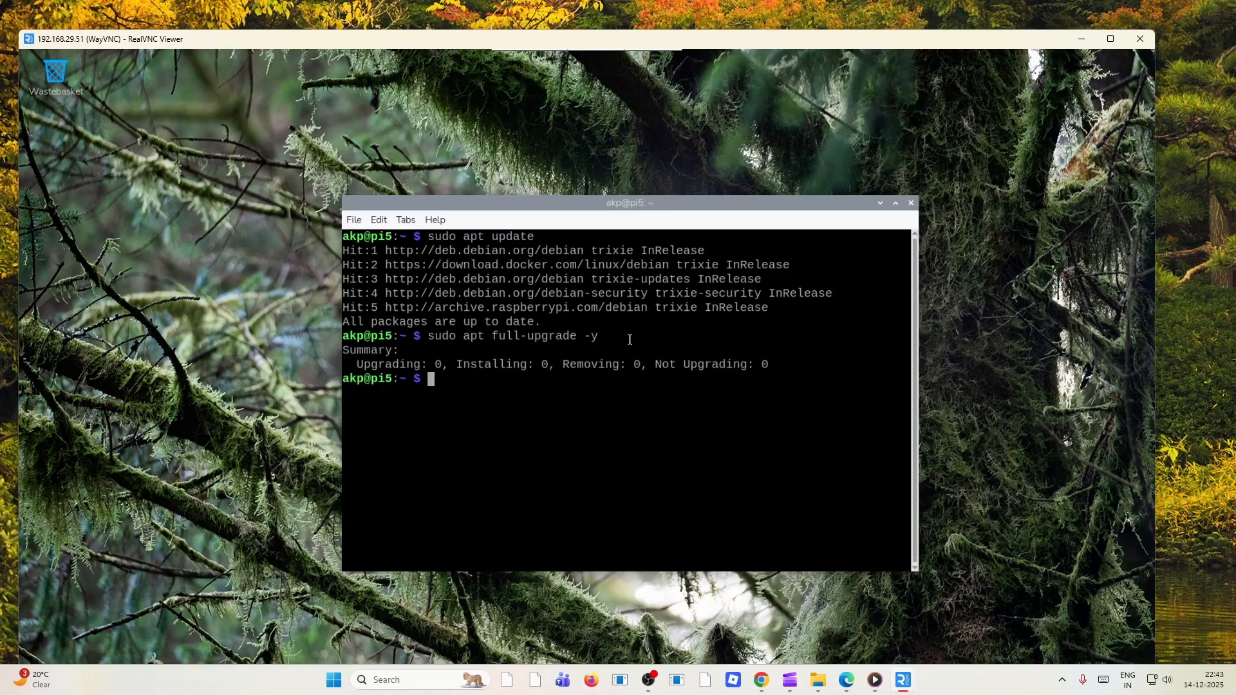
left_click_drag(358, 365, 817, 359)
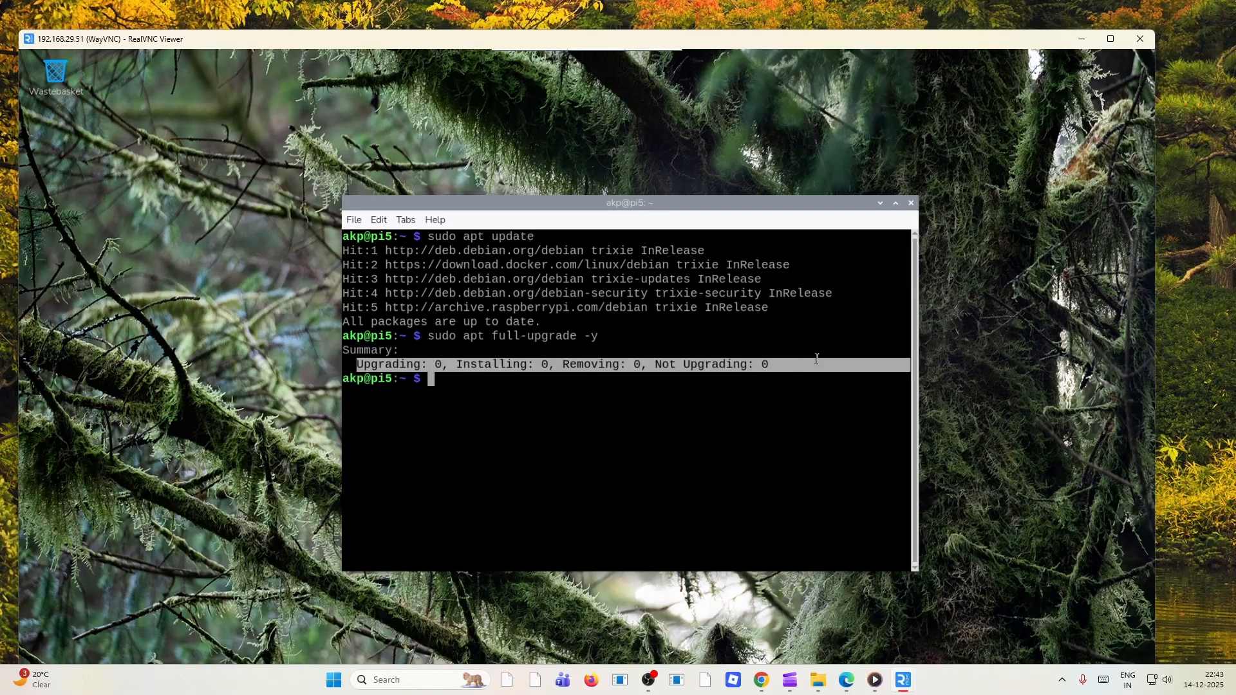
left_click(668, 401)
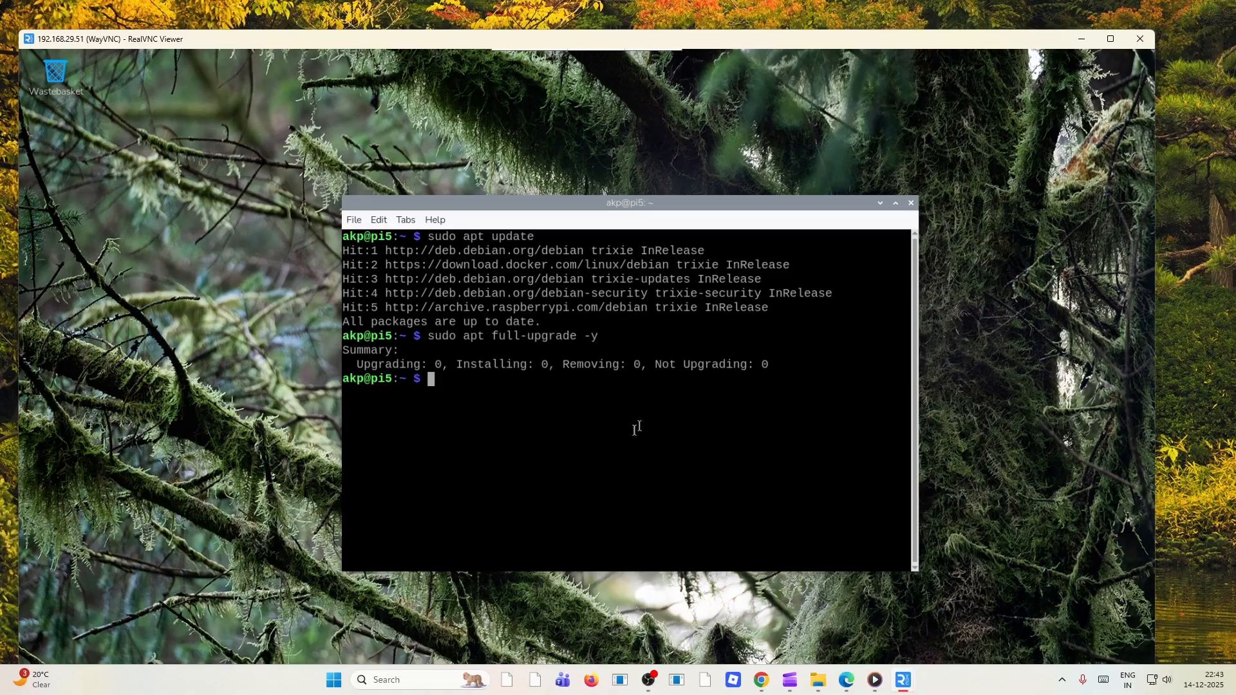
Step: Maximize the RealVNC Viewer window and hide the terminal window
left_click_drag(802, 40, 835, 3)
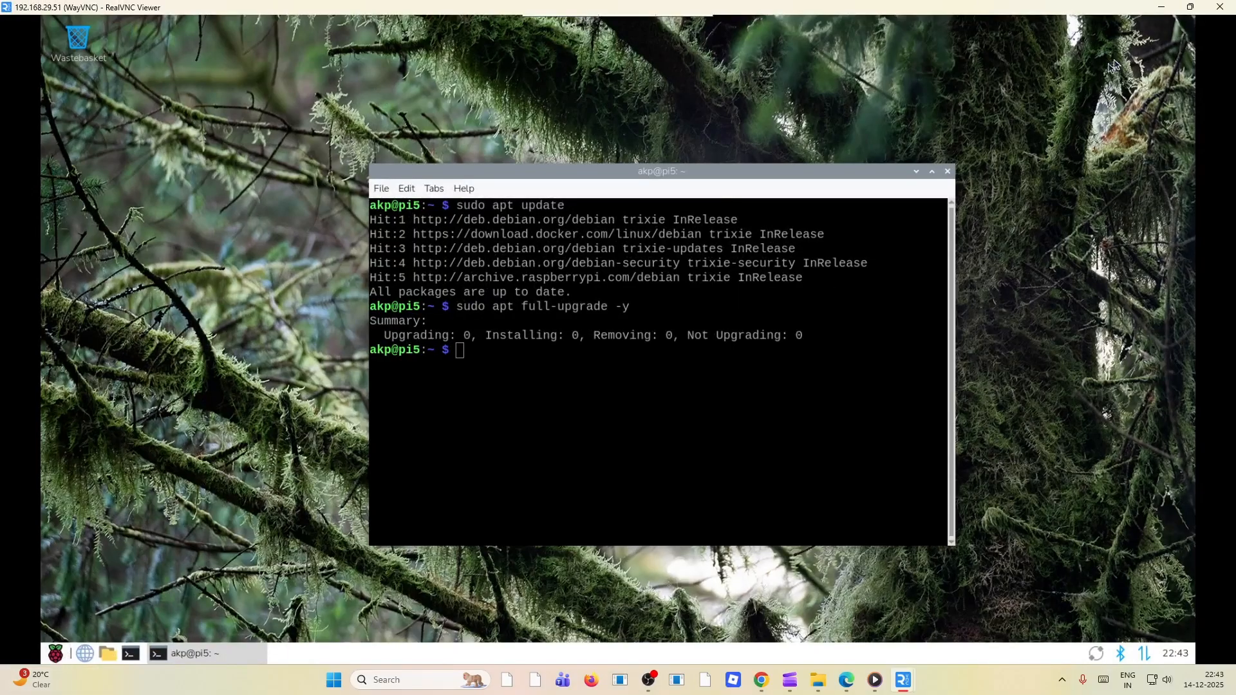
left_click(1191, 8)
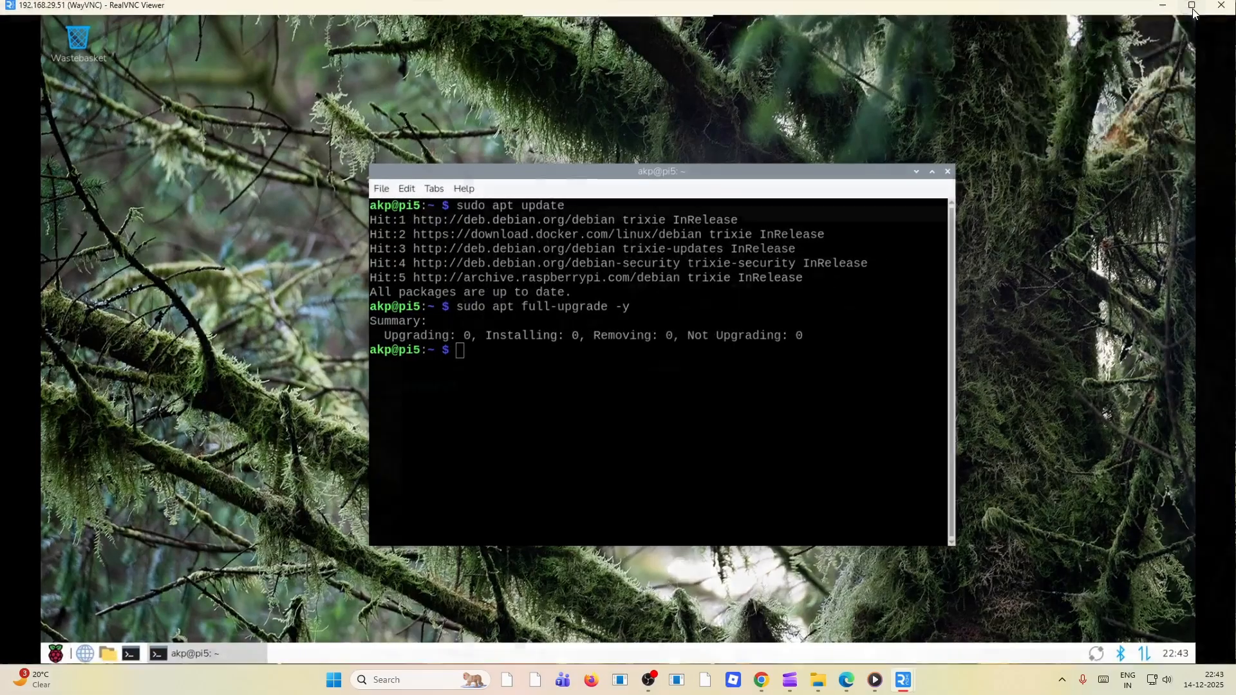
left_click(1111, 39)
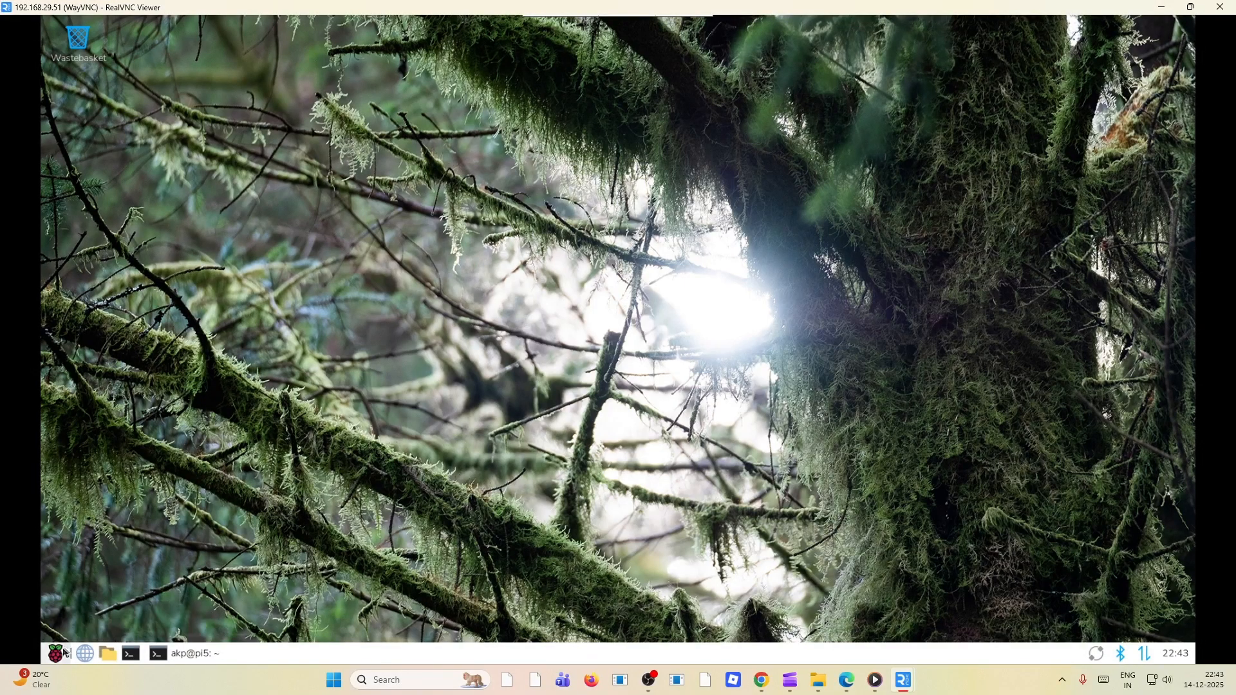
Step: Open the Pi's file manager at the home folder
left_click(55, 655)
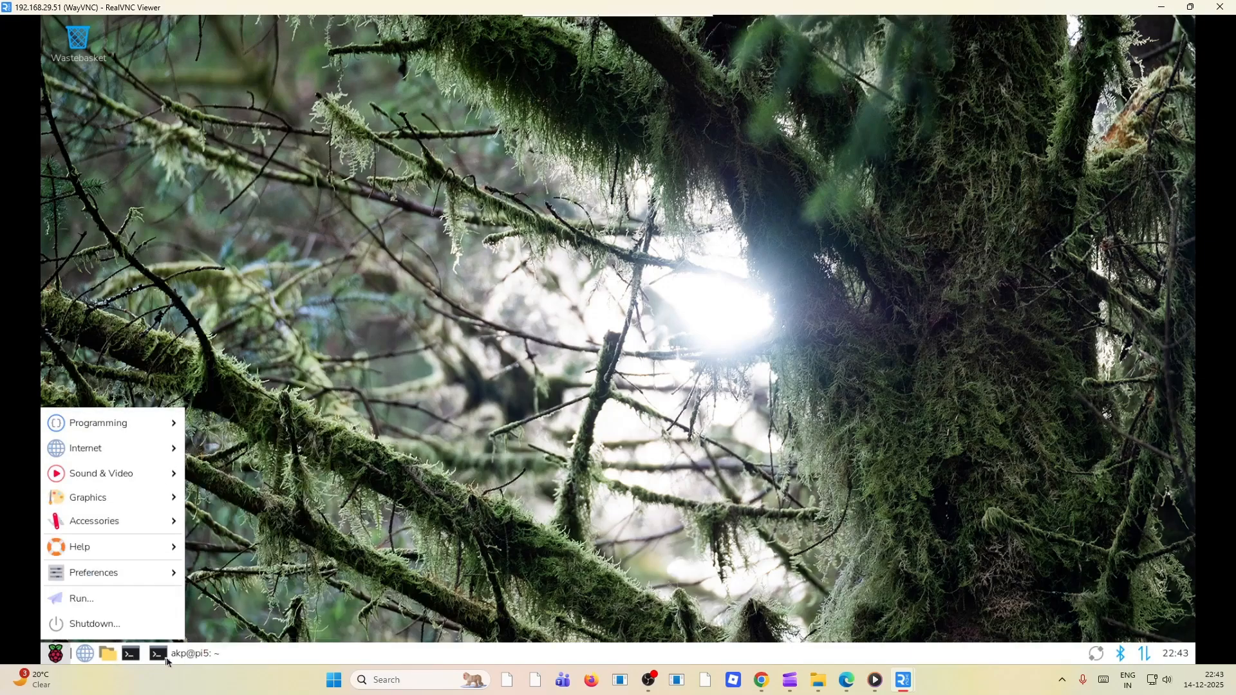
left_click(283, 559)
left_click(108, 653)
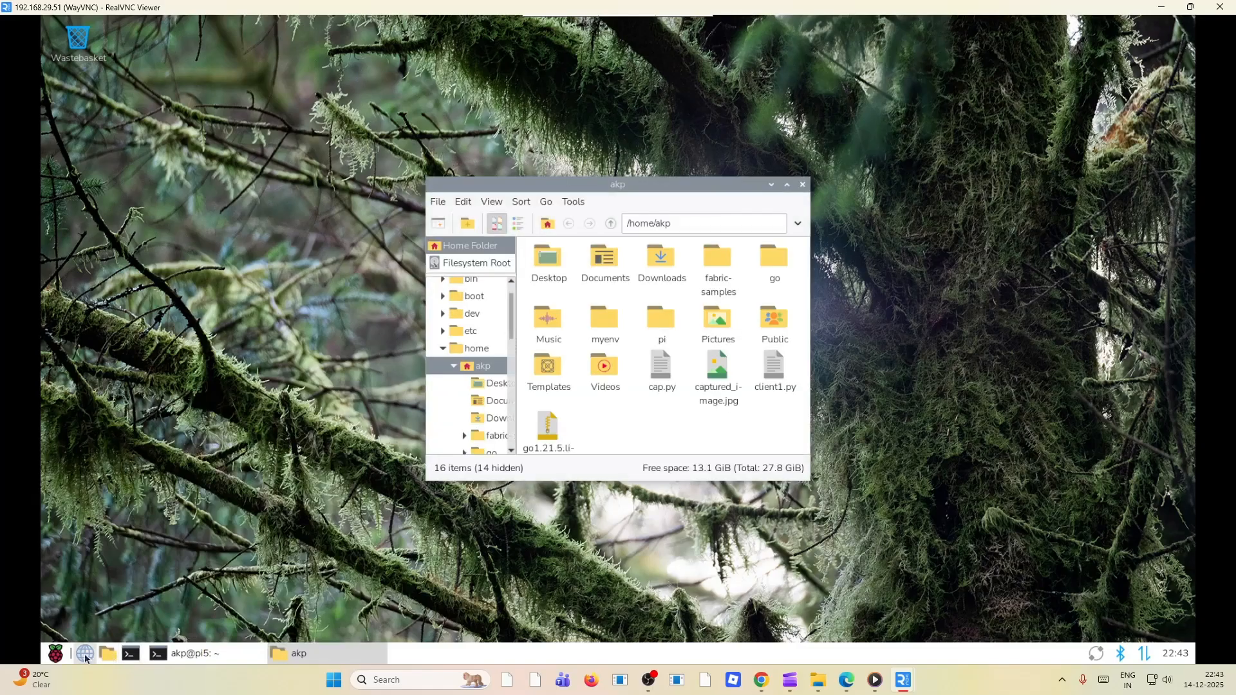